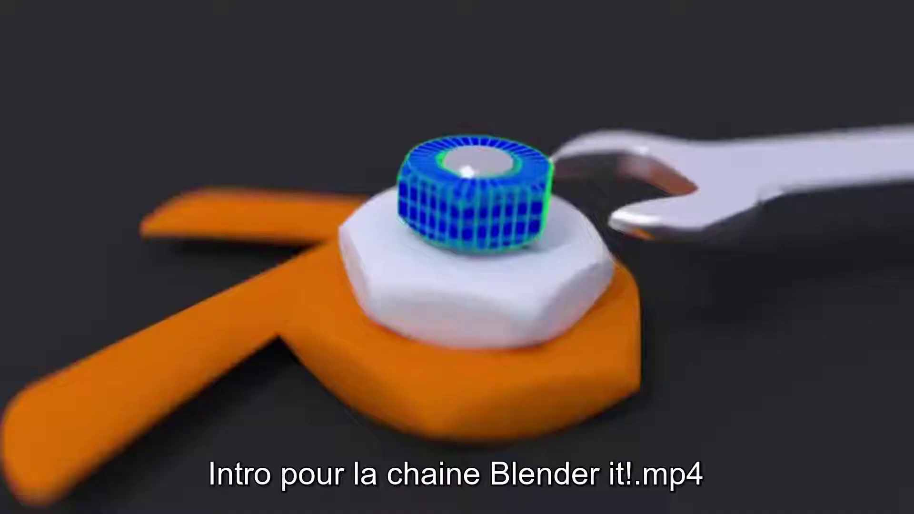
Step: Pause the Blender intro clip in VLC, then switch to the OBS Studio window
{"action": "double_click", "coordinate": [485, 393]}
{"action": "left_click", "coordinate": [725, 81]}
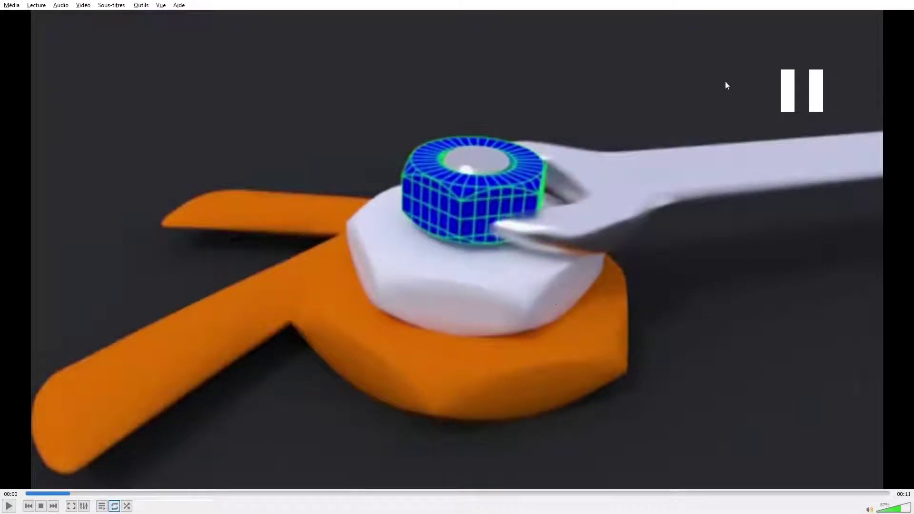
{"action": "double_click", "coordinate": [304, 158]}
{"action": "double_click", "coordinate": [356, 179]}
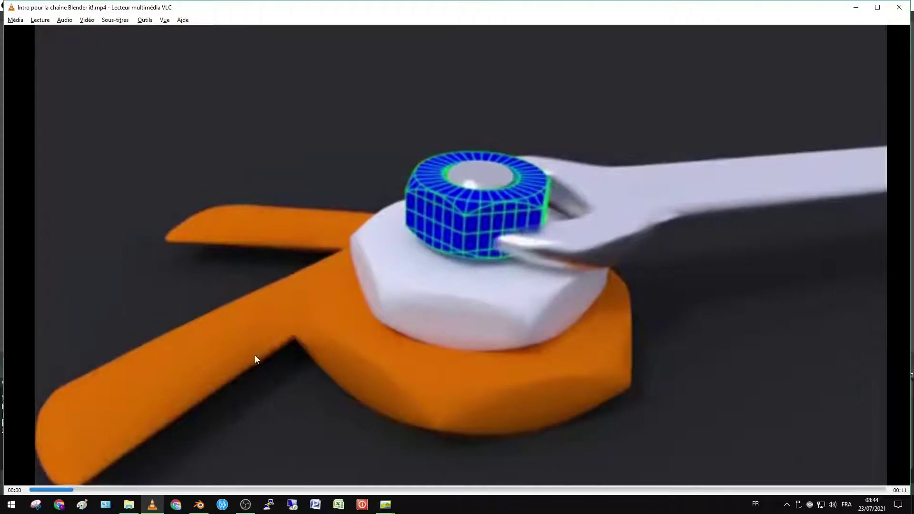
{"action": "left_click", "coordinate": [243, 504]}
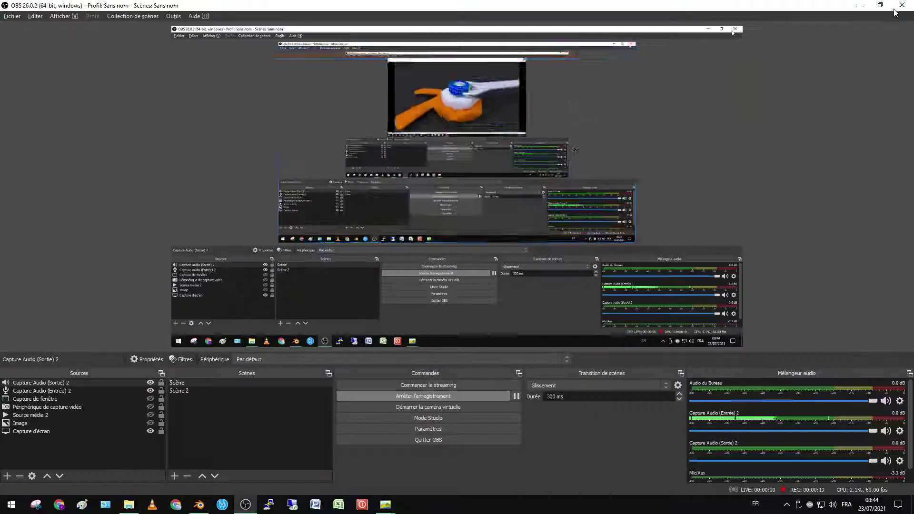
Step: Switch to Blender, view the default cube scene and deselect the cube
{"action": "left_click", "coordinate": [199, 505]}
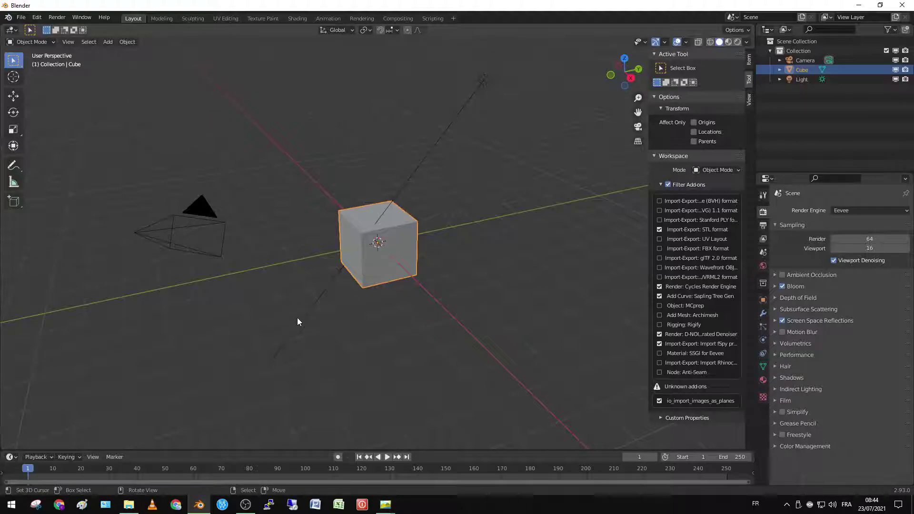
{"action": "mouse_move", "coordinate": [297, 318]}
{"action": "middle_mouse_down"}
{"action": "mouse_move", "coordinate": [402, 285]}
{"action": "mouse_move", "coordinate": [481, 278]}
{"action": "mouse_move", "coordinate": [468, 247]}
{"action": "middle_mouse_up"}
{"action": "scroll", "coordinate": [482, 281], "scroll_direction": "down", "scroll_amount": 5}
{"action": "key", "text": "shift+a"}
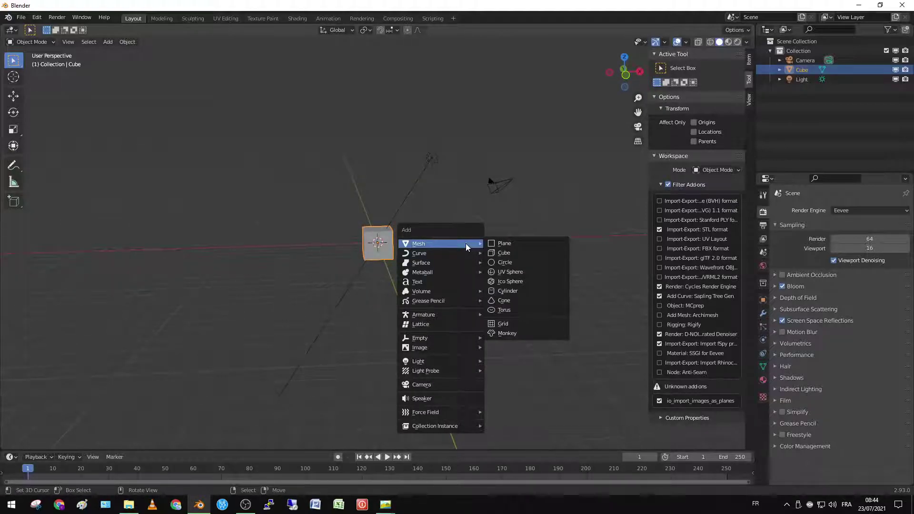
{"action": "left_click", "coordinate": [361, 366]}
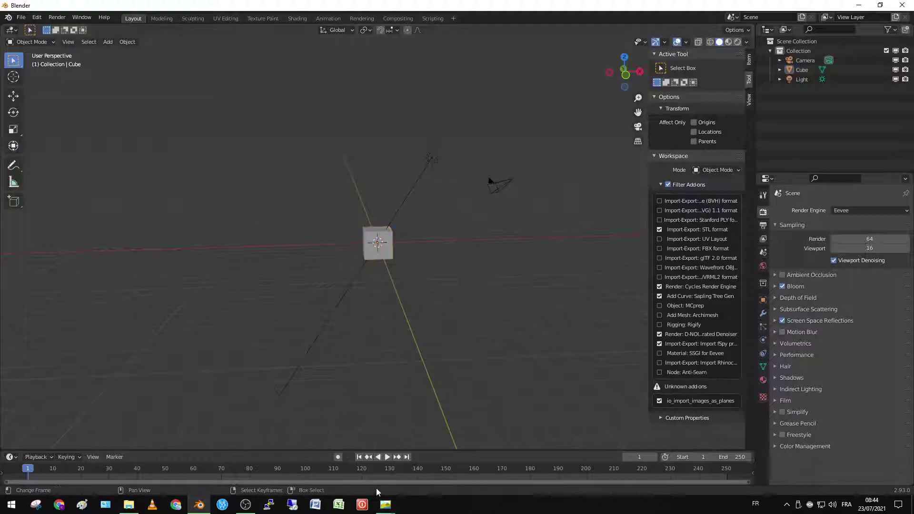
Step: Maximize the four-arched brick building photo, zoom in on the arches, then return to Blender
{"action": "mouse_move", "coordinate": [385, 505]}
{"action": "left_click", "coordinate": [413, 471]}
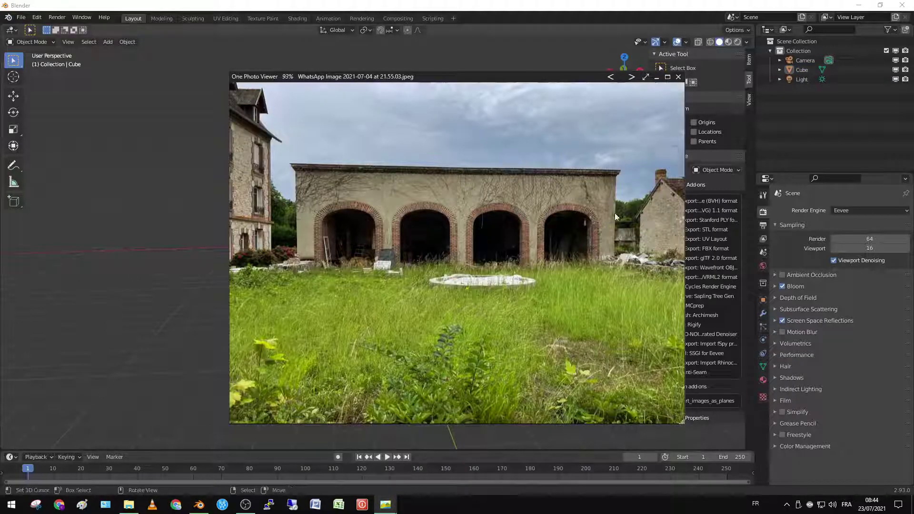
{"action": "left_click", "coordinate": [668, 77]}
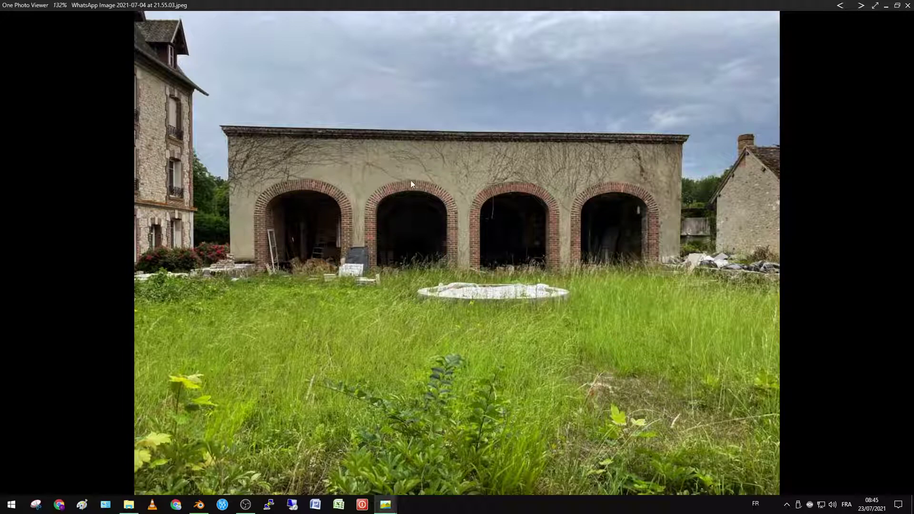
{"action": "scroll", "coordinate": [361, 244], "scroll_direction": "up", "scroll_amount": 2}
{"action": "scroll", "coordinate": [361, 244], "scroll_direction": "up", "scroll_amount": 2}
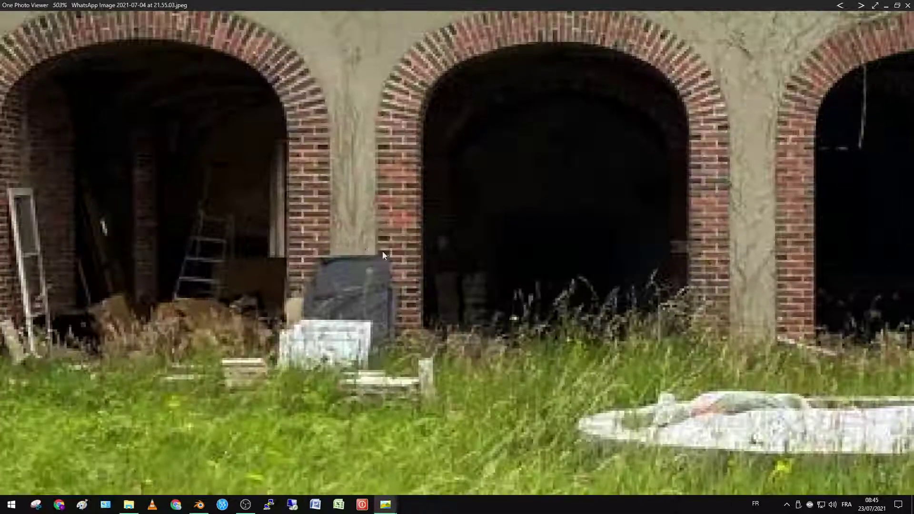
{"action": "scroll", "coordinate": [382, 250], "scroll_direction": "up", "scroll_amount": 2}
{"action": "scroll", "coordinate": [412, 257], "scroll_direction": "down", "scroll_amount": 3}
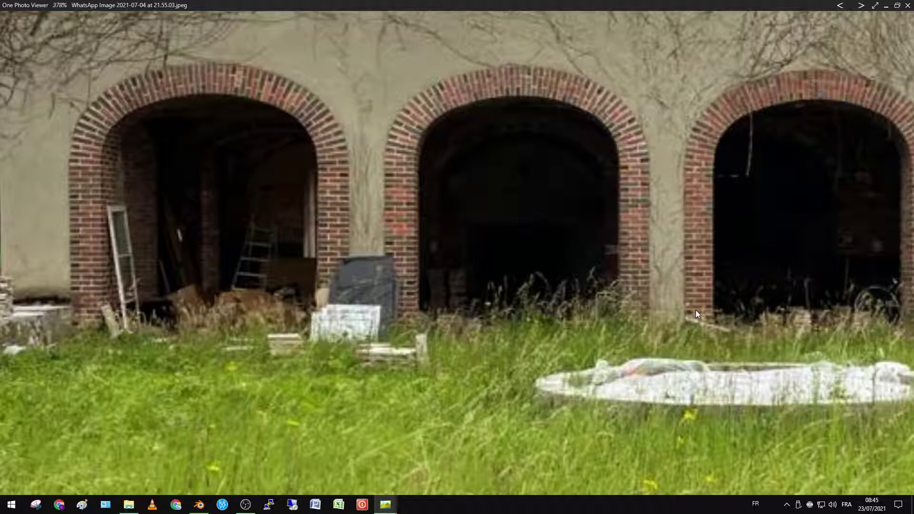
{"action": "key", "text": "alt+Tab"}
Step: Add a NURBS path curve to the scene
{"action": "left_click", "coordinate": [381, 247]}
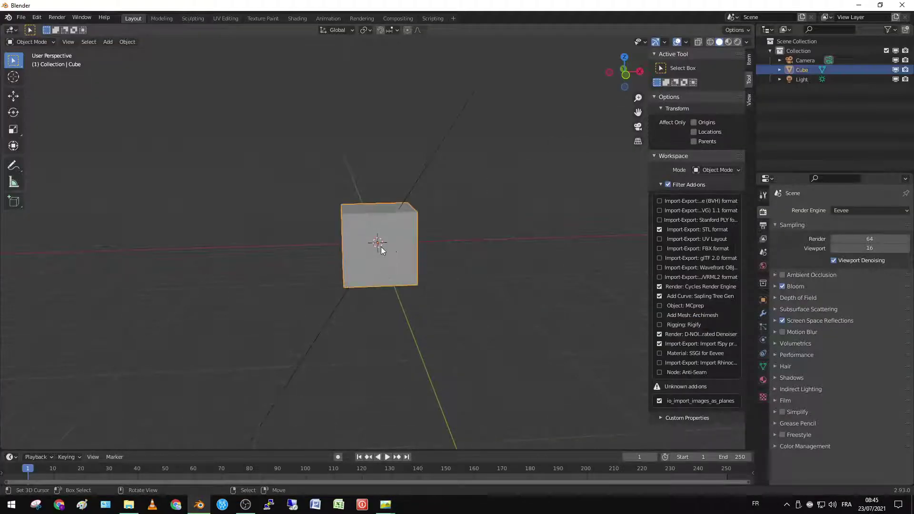
{"action": "scroll", "coordinate": [438, 247], "scroll_direction": "down", "scroll_amount": 2}
{"action": "scroll", "coordinate": [436, 247], "scroll_direction": "down", "scroll_amount": 3}
{"action": "key", "text": "shift+a"}
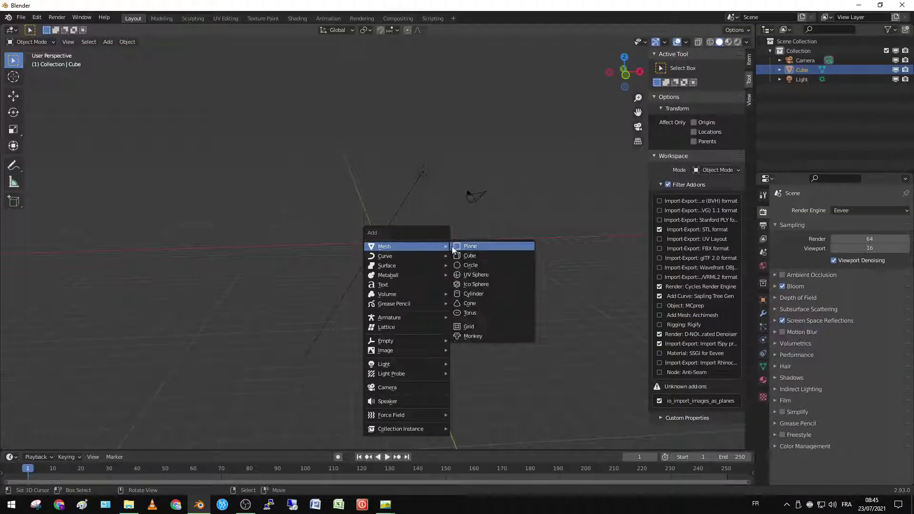
{"action": "mouse_move", "coordinate": [386, 255]}
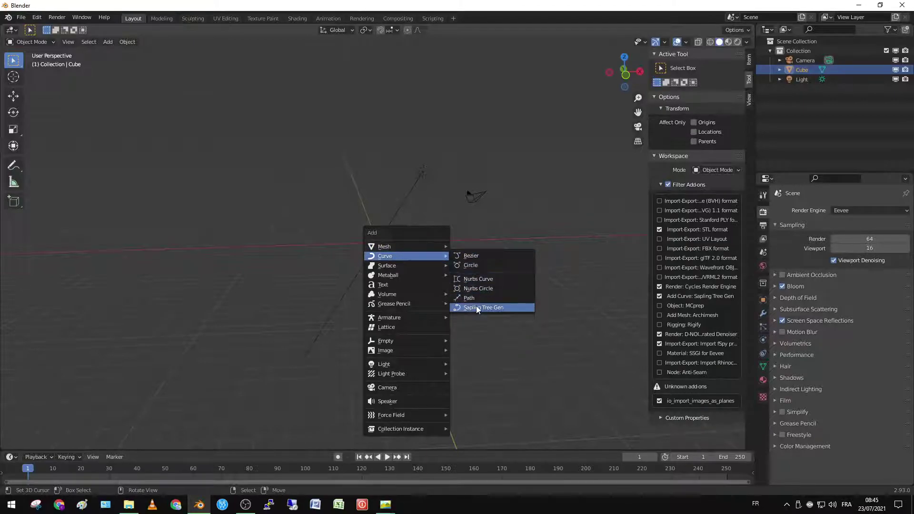
{"action": "left_click", "coordinate": [482, 300]}
{"action": "scroll", "coordinate": [388, 259], "scroll_direction": "up", "scroll_amount": 2}
{"action": "scroll", "coordinate": [388, 259], "scroll_direction": "down", "scroll_amount": 2}
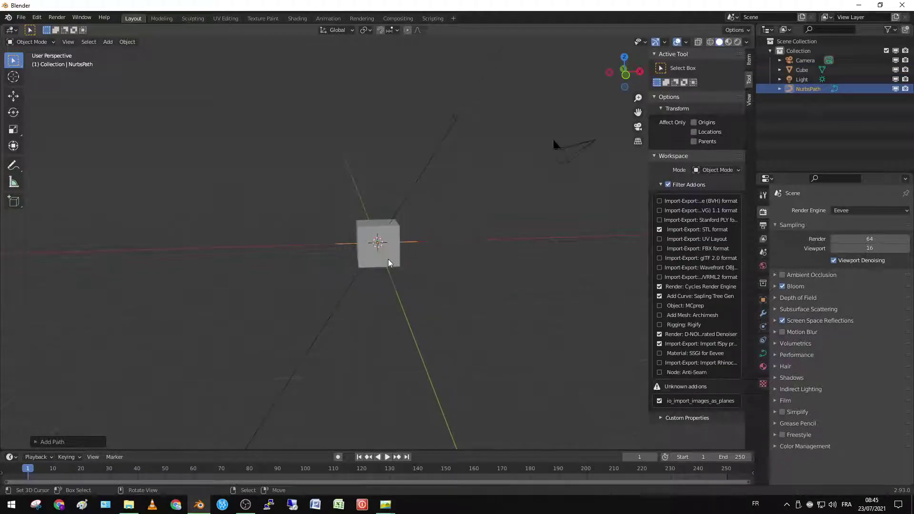
{"action": "scroll", "coordinate": [389, 259], "scroll_direction": "up", "scroll_amount": 2}
Step: In Edit Mode, stretch the path about 4.5 times and resize its end points
{"action": "key", "text": "Tab"}
{"action": "key", "text": "s"}
{"action": "left_click", "coordinate": [289, 259]}
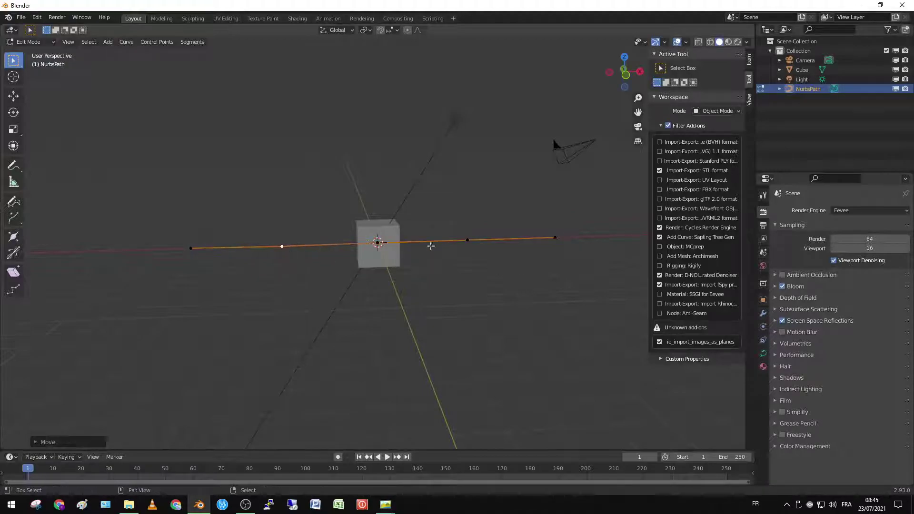
{"action": "left_click", "coordinate": [468, 241]}
{"action": "key", "text": "ctrl+z"}
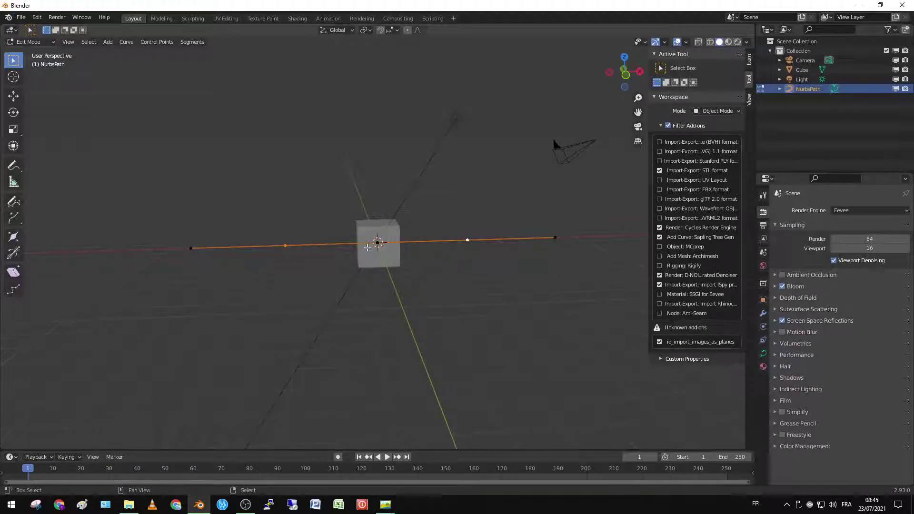
{"action": "scroll", "coordinate": [465, 249], "scroll_direction": "down", "scroll_amount": 5}
{"action": "scroll", "coordinate": [465, 248], "scroll_direction": "down", "scroll_amount": 2}
{"action": "key", "text": "s"}
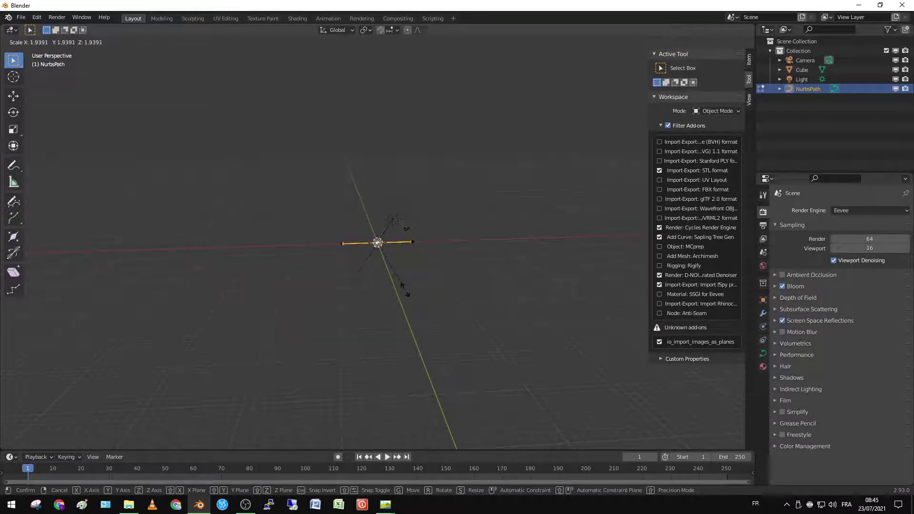
{"action": "left_click", "coordinate": [405, 290]}
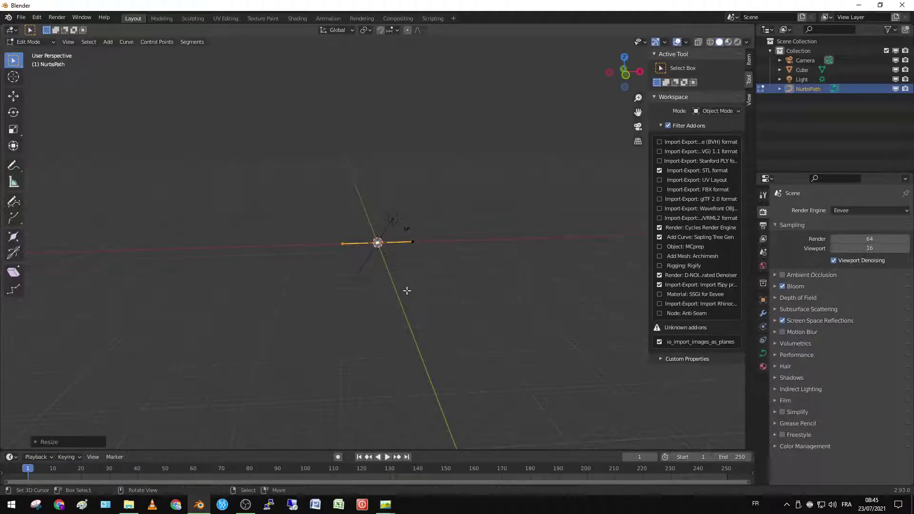
Step: Extrude the path's end points straight up along Z to form the frame's sides
{"action": "key", "text": "e"}
{"action": "key", "text": "z"}
{"action": "left_click", "coordinate": [409, 213]}
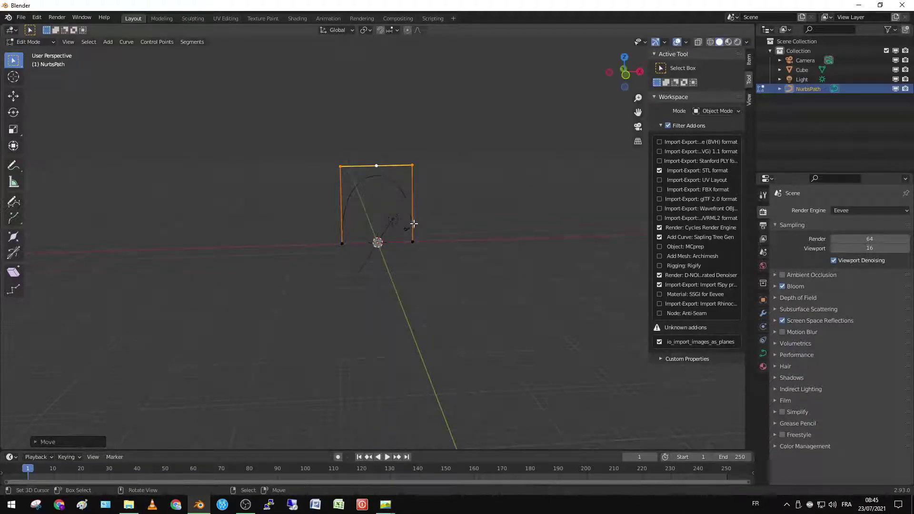
{"action": "left_click", "coordinate": [413, 165]}
{"action": "scroll", "coordinate": [431, 205], "scroll_direction": "up", "scroll_amount": 3}
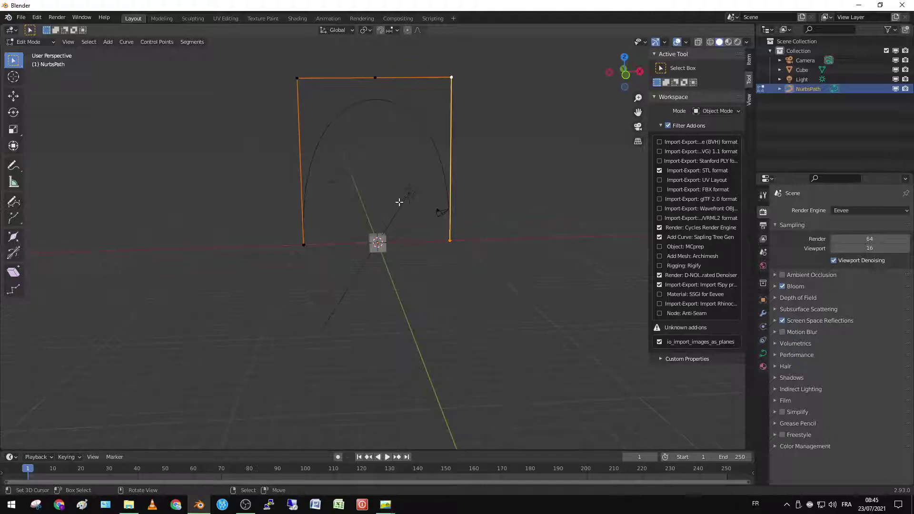
Step: Subdivide the right and left sides of the arch frame
{"action": "right_click", "coordinate": [399, 202]}
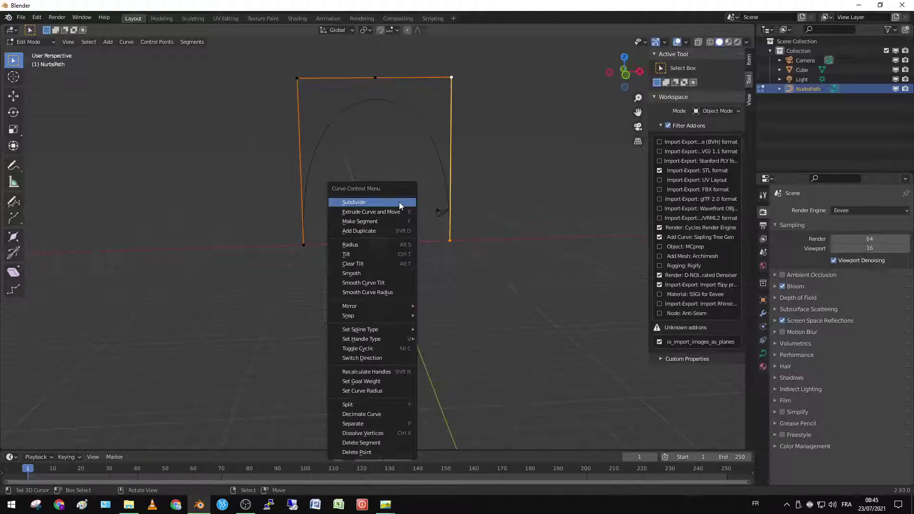
{"action": "left_click", "coordinate": [399, 202]}
{"action": "left_click", "coordinate": [316, 232]}
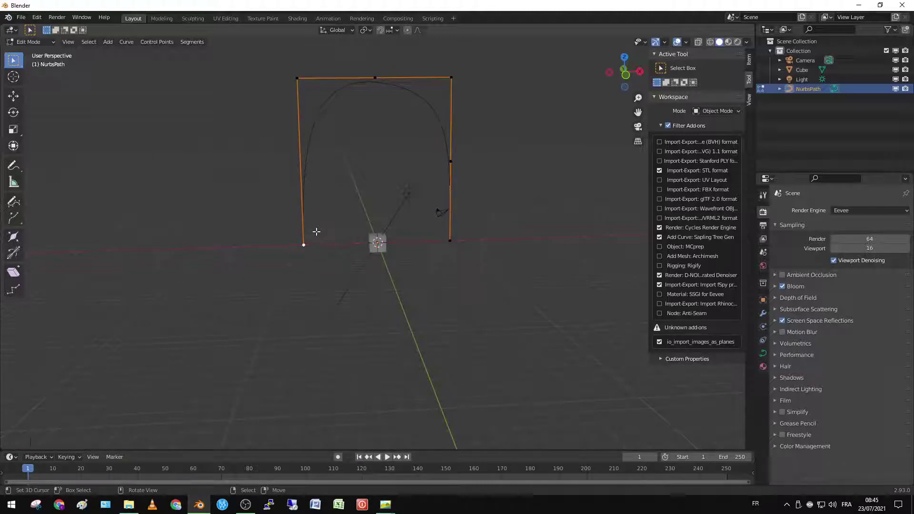
{"action": "left_click", "coordinate": [297, 78], "text": "shift"}
{"action": "right_click", "coordinate": [302, 83]}
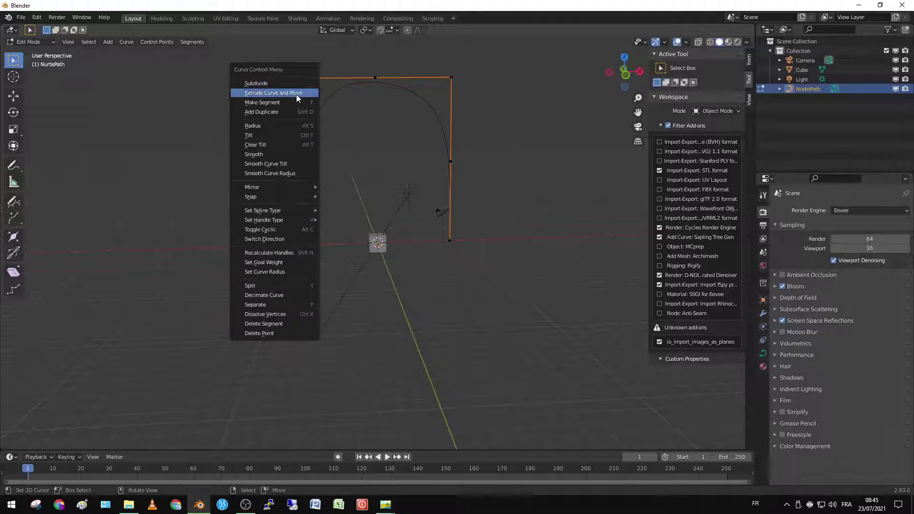
{"action": "left_click", "coordinate": [297, 84]}
Step: Adjust the new side midpoints, checking against the reference photo
{"action": "left_click", "coordinate": [451, 162], "text": "shift"}
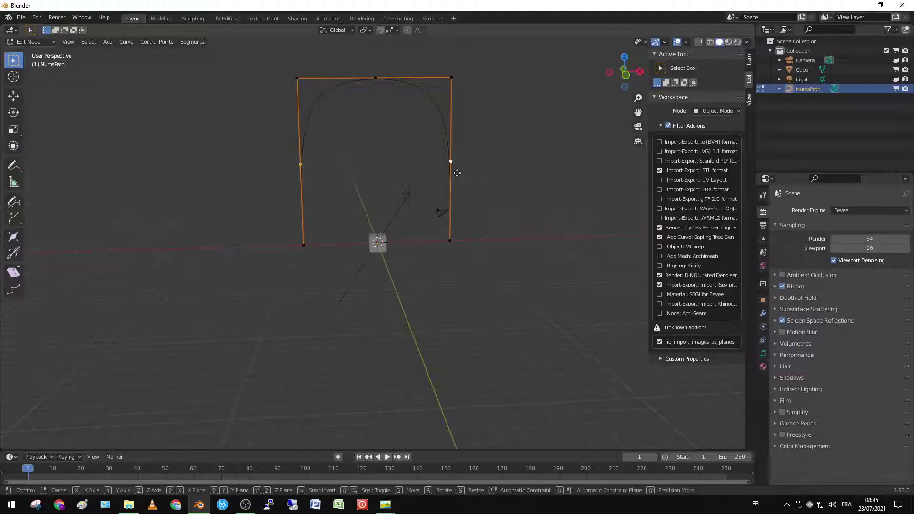
{"action": "key", "text": "g"}
{"action": "left_click", "coordinate": [452, 130]}
{"action": "key", "text": "alt+Tab"}
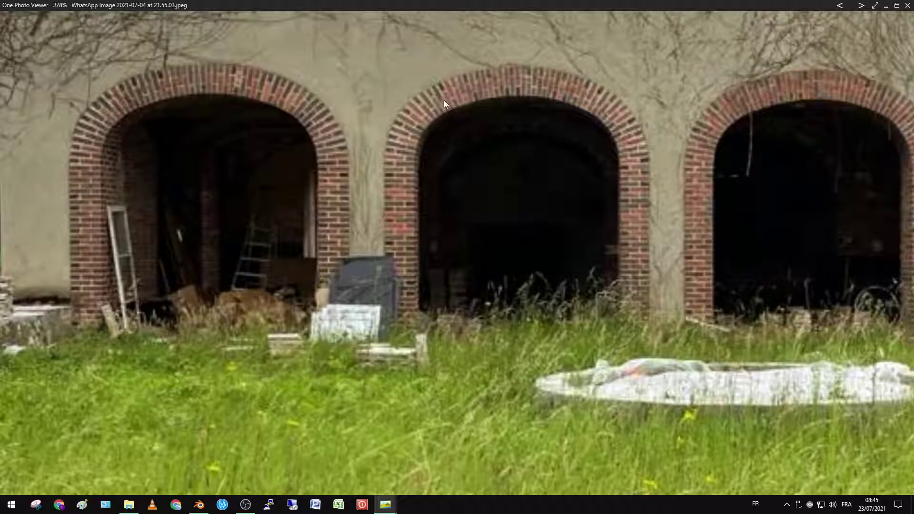
{"action": "key", "text": "alt+Tab"}
{"action": "key", "text": "g"}
{"action": "key", "text": "z"}
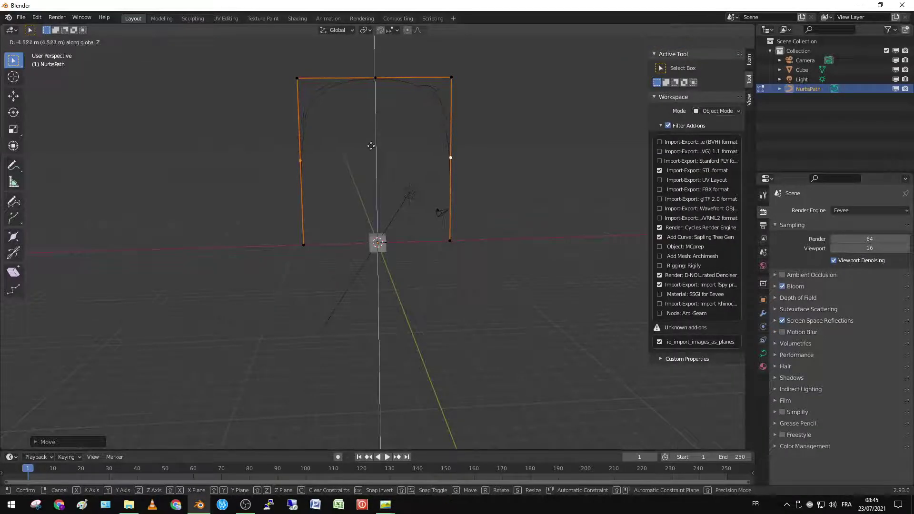
{"action": "key", "text": "Escape"}
Step: Raise the arch's top midpoint along Z and compare with the reference photo
{"action": "left_click", "coordinate": [376, 78]}
{"action": "key", "text": "g"}
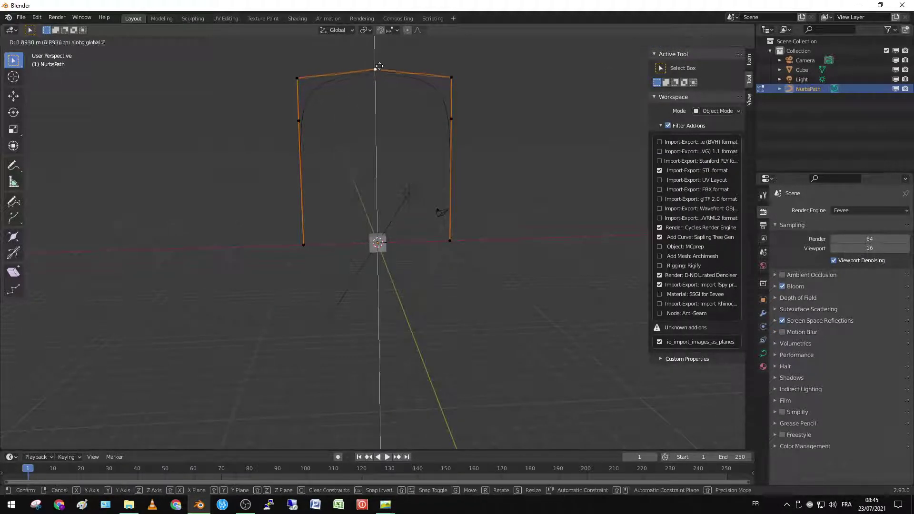
{"action": "key", "text": "z"}
{"action": "left_click", "coordinate": [380, 60]}
{"action": "key", "text": "alt+Tab"}
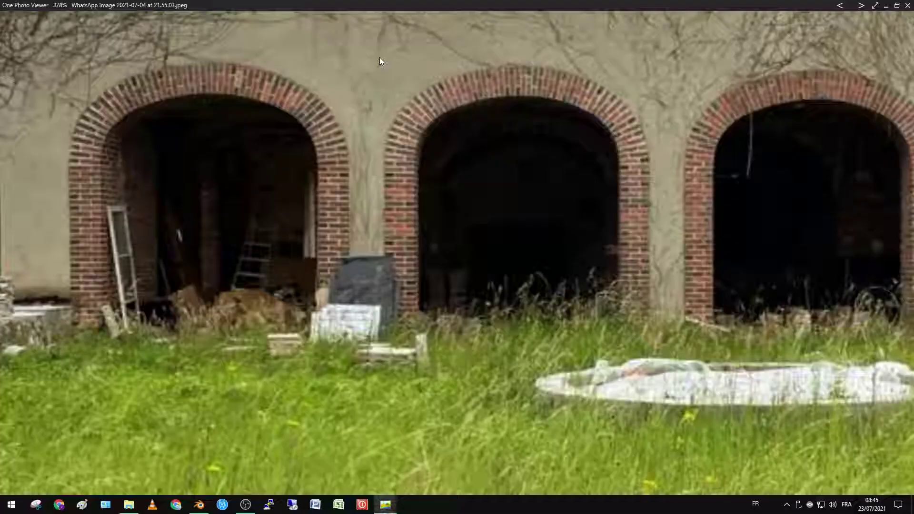
{"action": "key", "text": "alt+Tab"}
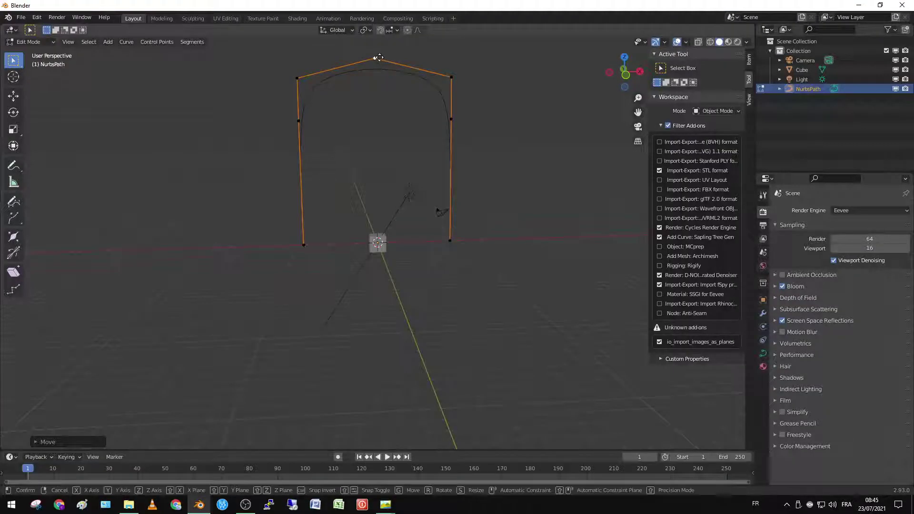
Step: Back in Object Mode, duplicate the cube and slide the copy along X
{"action": "key", "text": "Tab"}
{"action": "left_click", "coordinate": [388, 305]}
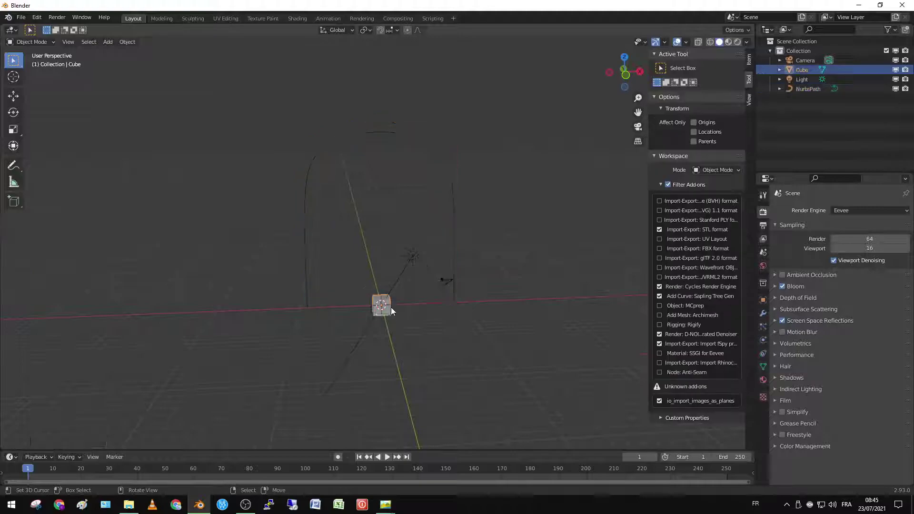
{"action": "scroll", "coordinate": [400, 295], "scroll_direction": "up", "scroll_amount": 3}
{"action": "middle_click_drag", "start_coordinate": [416, 279], "coordinate": [457, 241]}
{"action": "key", "text": "shift+d"}
{"action": "key", "text": "x"}
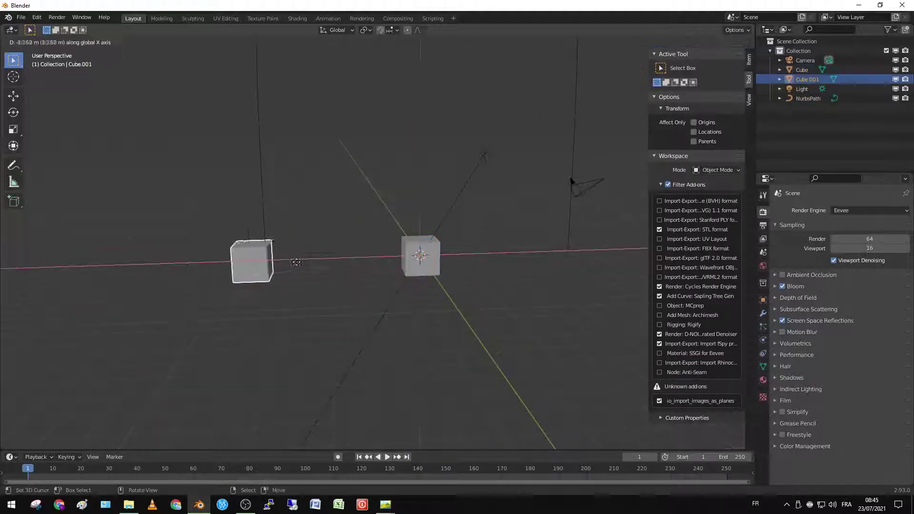
{"action": "left_click", "coordinate": [322, 262]}
{"action": "mouse_move", "coordinate": [322, 262]}
{"action": "middle_mouse_down", "text": "shift"}
{"action": "mouse_move", "coordinate": [388, 256]}
{"action": "mouse_move", "coordinate": [461, 277]}
{"action": "middle_mouse_up", "text": "shift"}
{"action": "scroll", "coordinate": [387, 256], "scroll_direction": "up", "scroll_amount": 4}
Step: Scale the copy along X and Y into a wider, flatter block
{"action": "key", "text": "s"}
{"action": "key", "text": "x"}
{"action": "left_click", "coordinate": [392, 255]}
{"action": "scroll", "coordinate": [392, 256], "scroll_direction": "down", "scroll_amount": 4}
{"action": "key", "text": "s"}
{"action": "key", "text": "y"}
{"action": "left_click", "coordinate": [393, 273]}
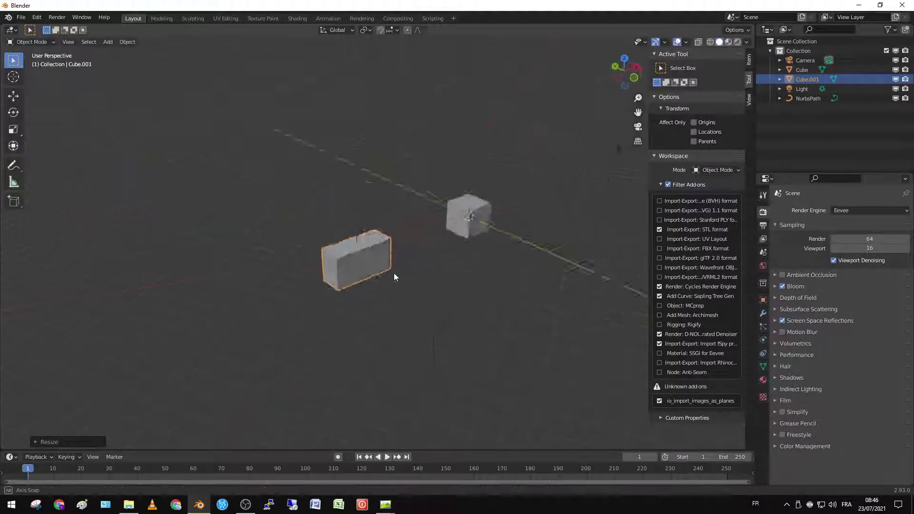
{"action": "middle_click_drag", "start_coordinate": [394, 273], "coordinate": [457, 267]}
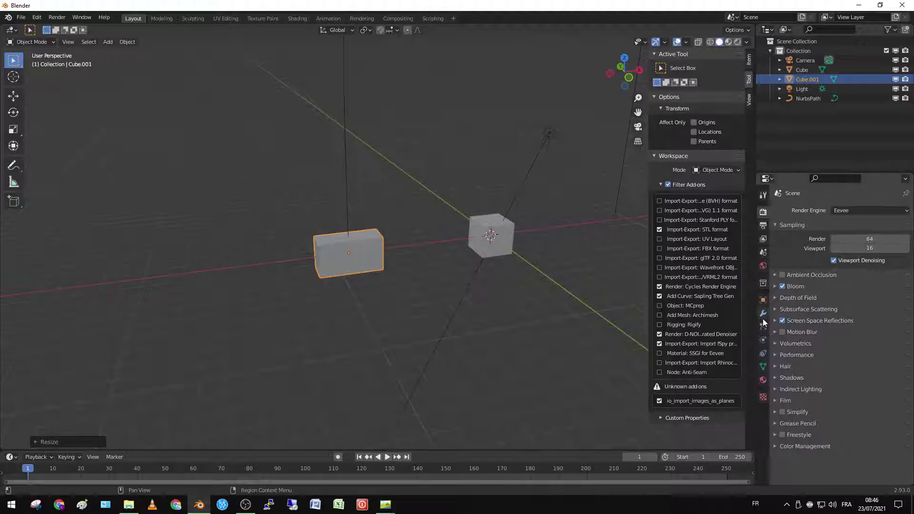
Step: Add an Array modifier to the block Cube.001
{"action": "left_click", "coordinate": [763, 313]}
{"action": "left_click", "coordinate": [840, 211]}
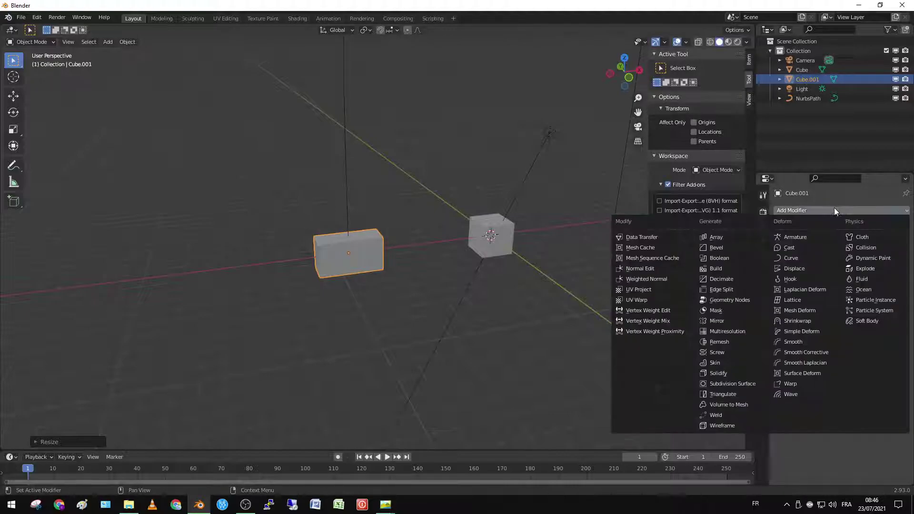
{"action": "left_click", "coordinate": [742, 235]}
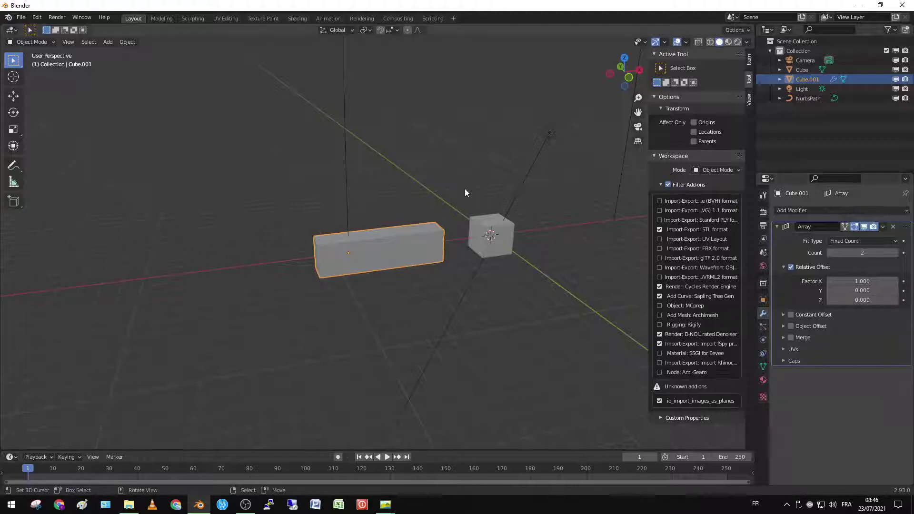
Step: Parent the block to NurbsPath with Curve Deform
{"action": "left_click", "coordinate": [345, 181], "text": "shift"}
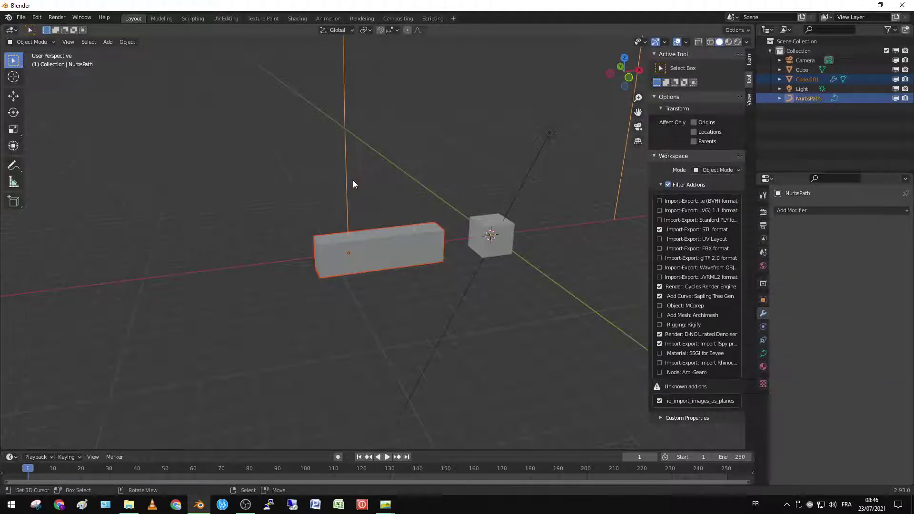
{"action": "key", "text": "ctrl+p"}
{"action": "left_click", "coordinate": [353, 180]}
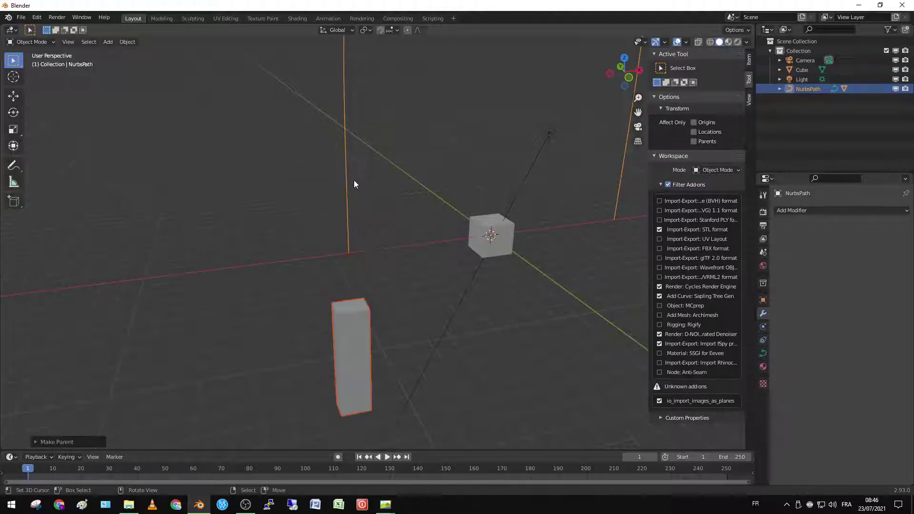
{"action": "left_click", "coordinate": [350, 308]}
{"action": "middle_click_drag", "start_coordinate": [349, 308], "coordinate": [404, 308]}
Step: Cancel the test move and rotate the arrayed block 90 degrees about X
{"action": "key", "text": "g"}
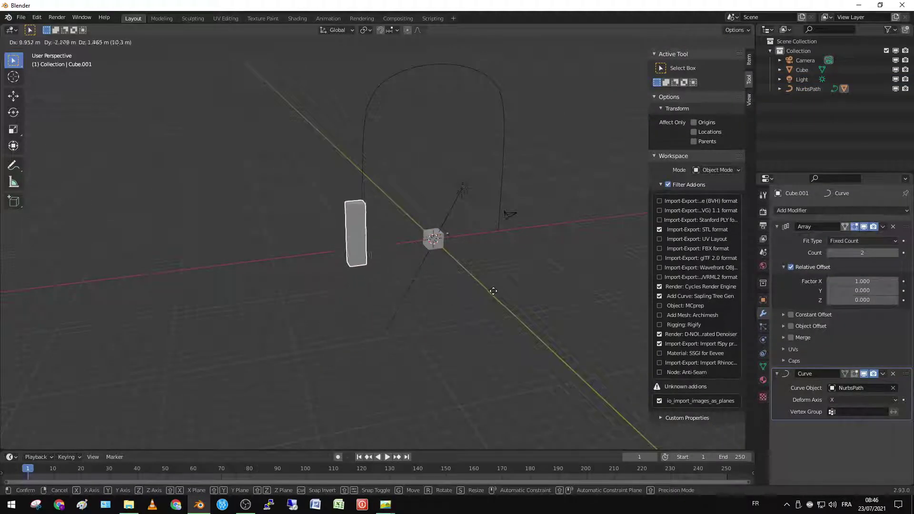
{"action": "key", "text": "Escape"}
{"action": "scroll", "coordinate": [627, 275], "scroll_direction": "up", "scroll_amount": 2}
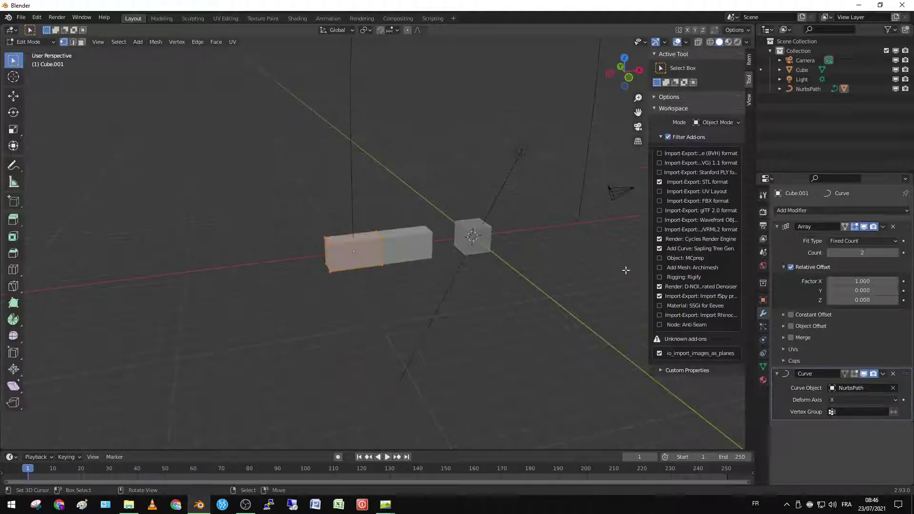
{"action": "key", "text": "r"}
{"action": "type", "text": "x"}
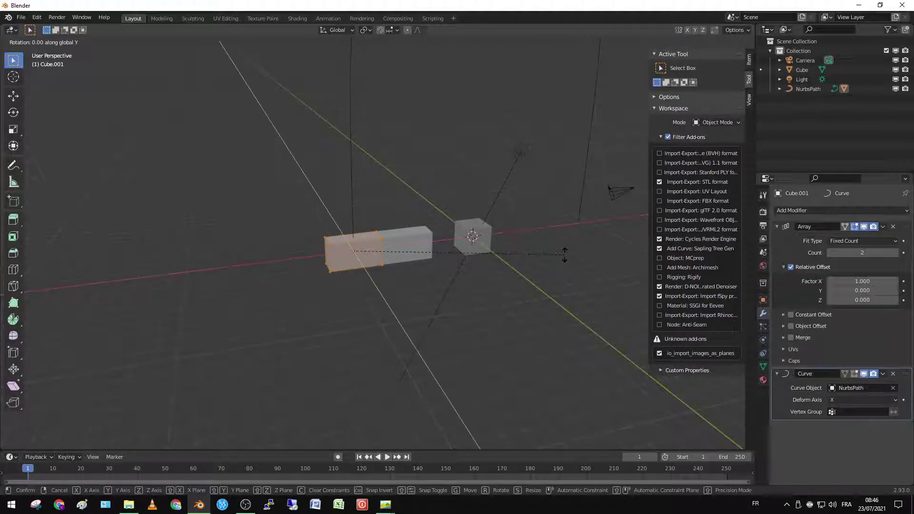
{"action": "type", "text": "90"}
{"action": "key", "text": "Return"}
Step: Reposition the arrayed block by moving it along the constrained axes
{"action": "middle_click_drag", "start_coordinate": [544, 311], "coordinate": [560, 305]}
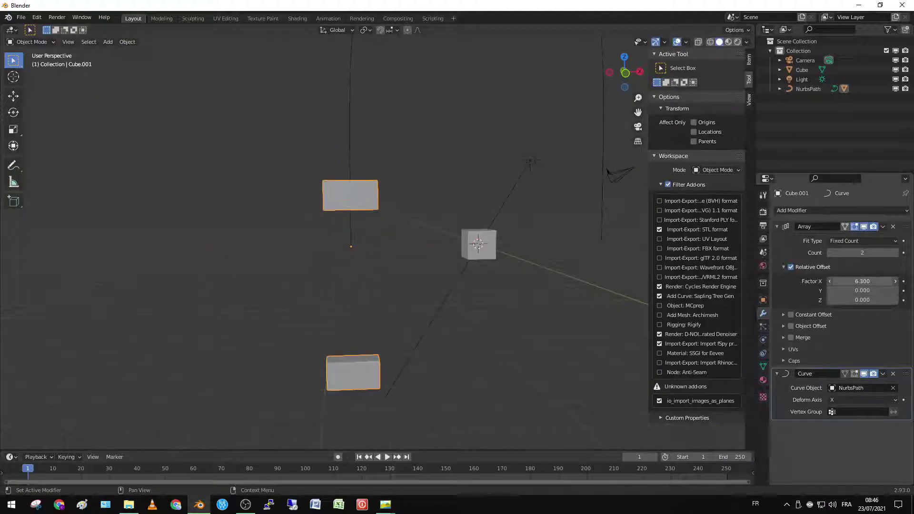
{"action": "key", "text": "g"}
{"action": "key", "text": "z"}
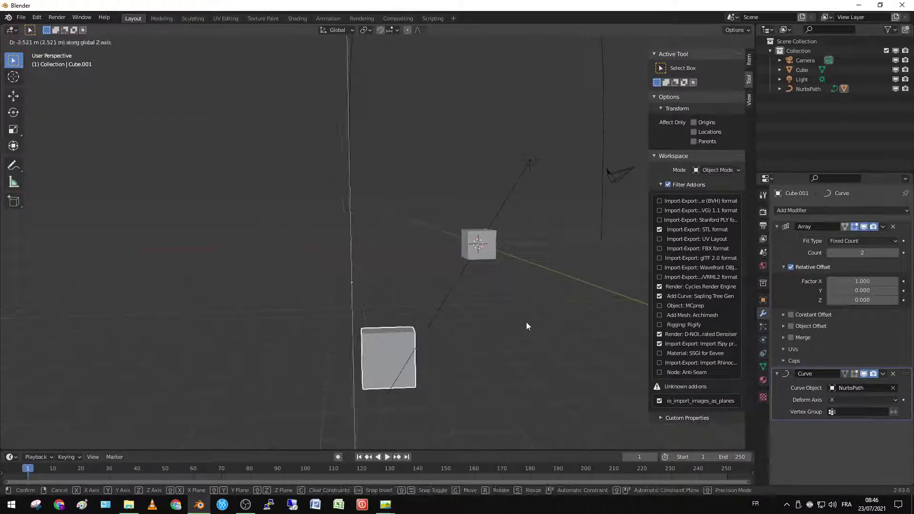
{"action": "key", "text": "x"}
{"action": "key", "text": "Escape"}
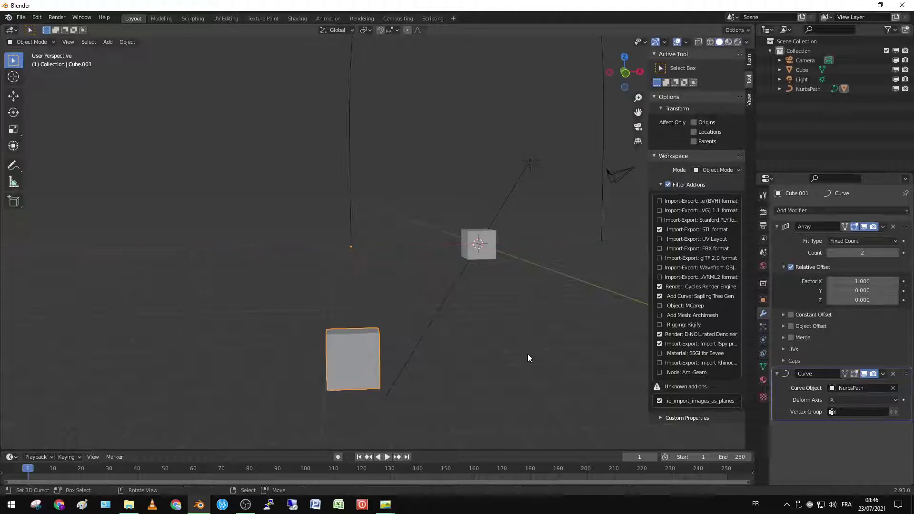
{"action": "key", "text": "g"}
{"action": "key", "text": "y"}
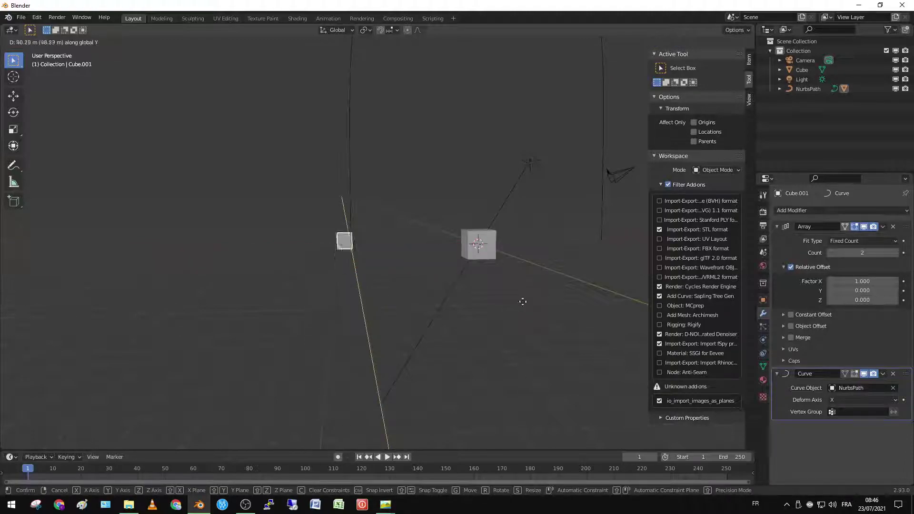
{"action": "key", "text": "z"}
{"action": "key", "text": "x"}
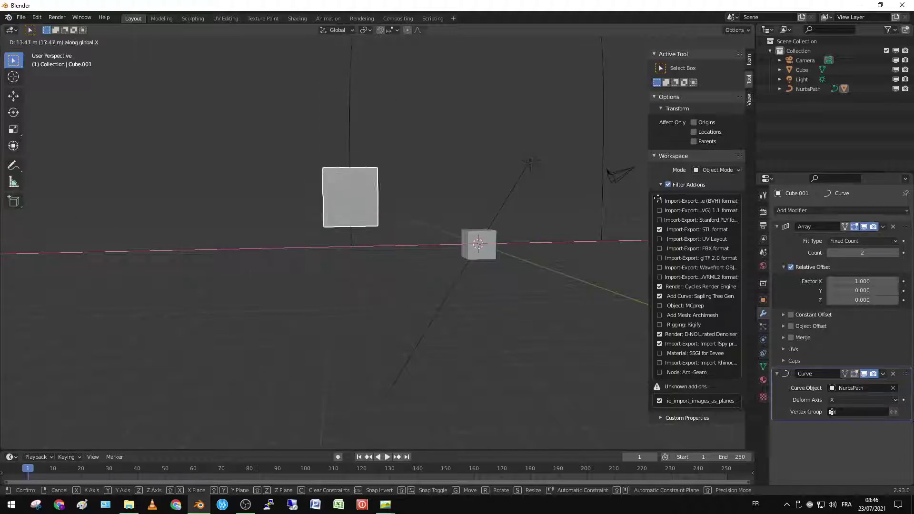
{"action": "left_click", "coordinate": [609, 203]}
{"action": "mouse_move", "coordinate": [610, 203]}
{"action": "middle_mouse_down"}
{"action": "mouse_move", "coordinate": [457, 264]}
{"action": "mouse_move", "coordinate": [547, 276]}
{"action": "middle_mouse_up"}
Step: Set the Array relative offset Factor X to 2
{"action": "key", "text": "Tab"}
{"action": "key", "text": "Tab"}
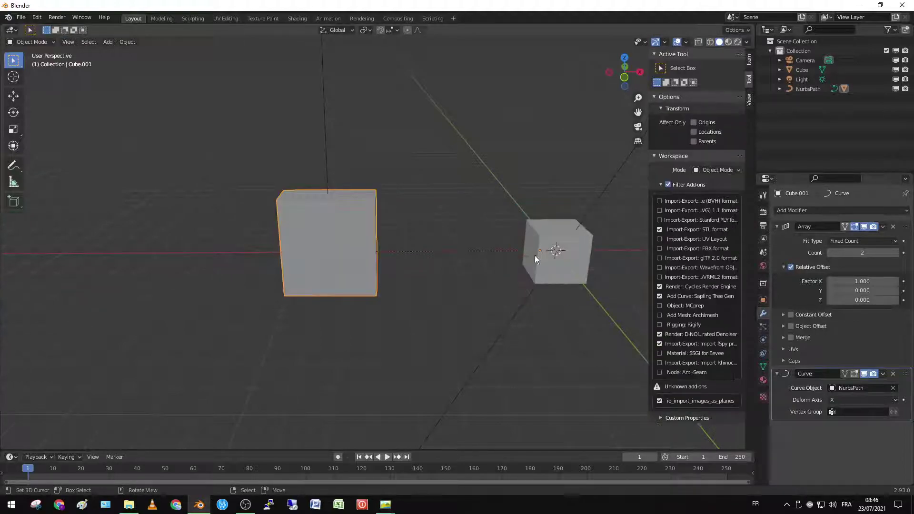
{"action": "key", "text": "BackSpace"}
{"action": "key", "text": "BackSpace"}
{"action": "key", "text": "BackSpace"}
{"action": "type", "text": "2"}
{"action": "key", "text": "Return"}
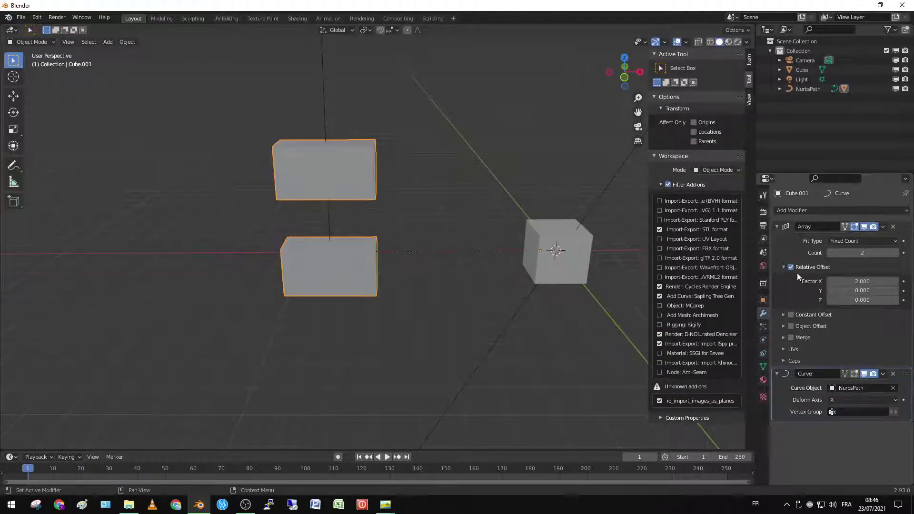
{"action": "mouse_move", "coordinate": [305, 264]}
{"action": "middle_mouse_down"}
{"action": "mouse_move", "coordinate": [319, 241]}
{"action": "mouse_move", "coordinate": [398, 270]}
{"action": "middle_mouse_up"}
{"action": "scroll", "coordinate": [318, 241], "scroll_direction": "up", "scroll_amount": 2}
Step: Duplicate the arrayed block and shift the copy along X
{"action": "scroll", "coordinate": [398, 274], "scroll_direction": "down", "scroll_amount": 2}
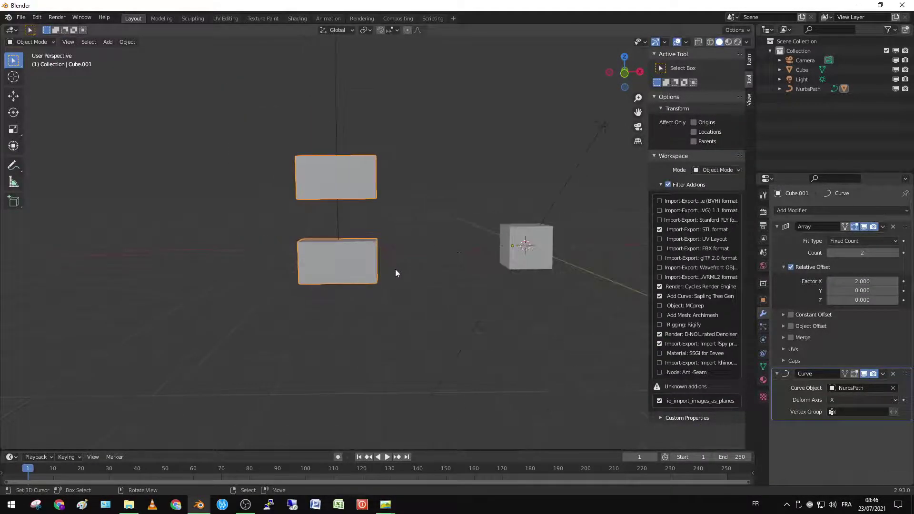
{"action": "key", "text": "shift+d"}
{"action": "key", "text": "x"}
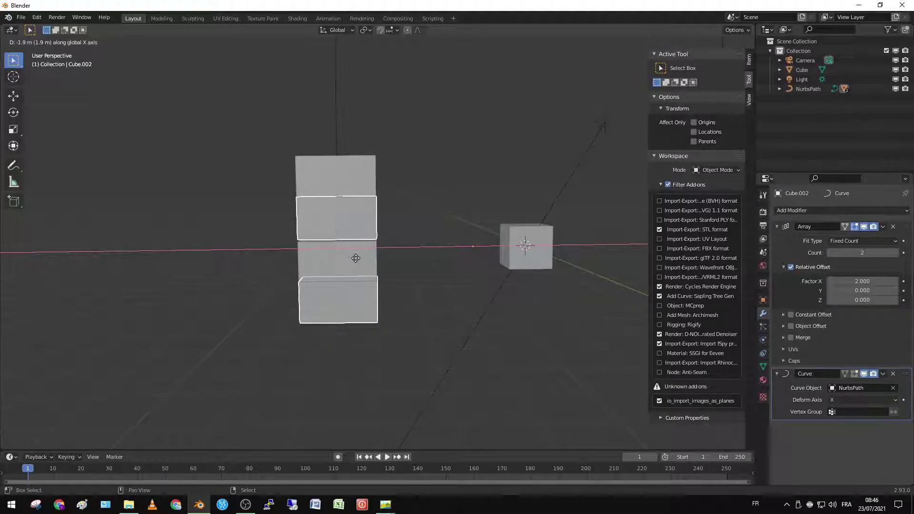
{"action": "left_click", "coordinate": [356, 254]}
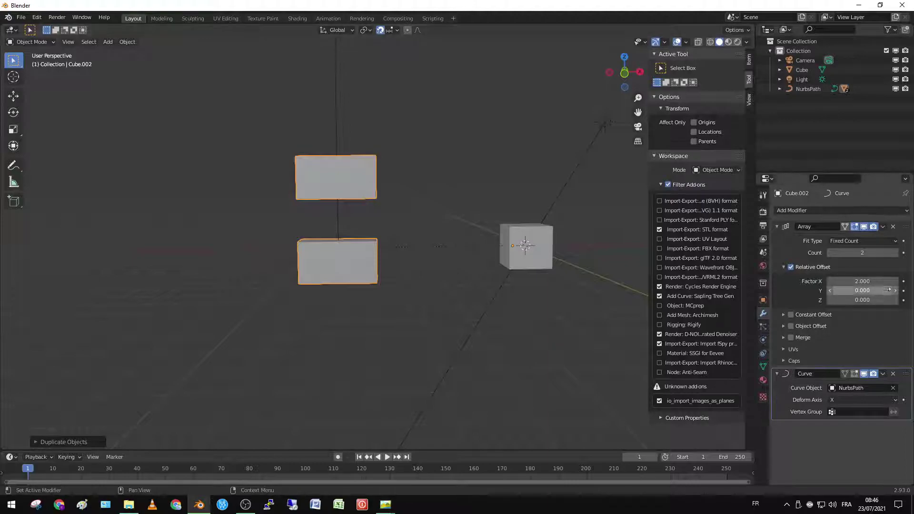
Step: Set both blocks' Array offset Factor X to 2.2
{"action": "left_click", "coordinate": [852, 281]}
{"action": "type", "text": "2.200"}
{"action": "key", "text": "Return"}
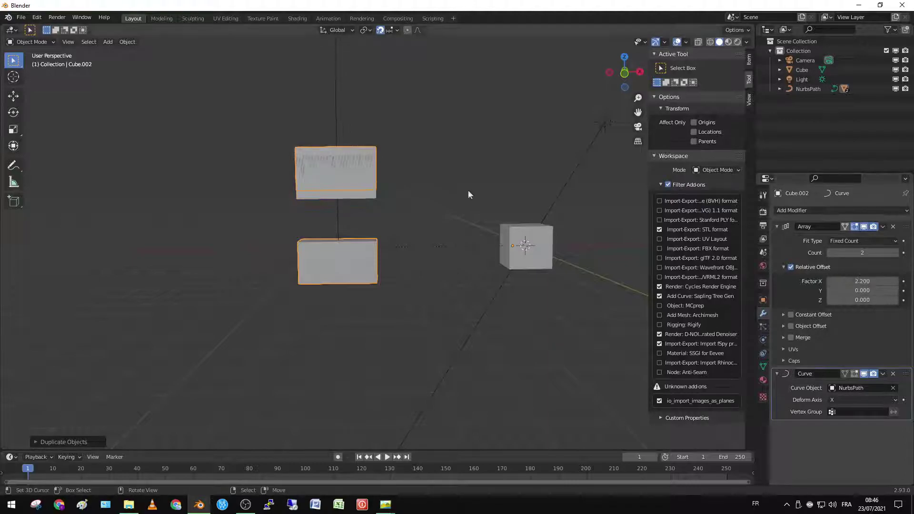
{"action": "left_click", "coordinate": [361, 198]}
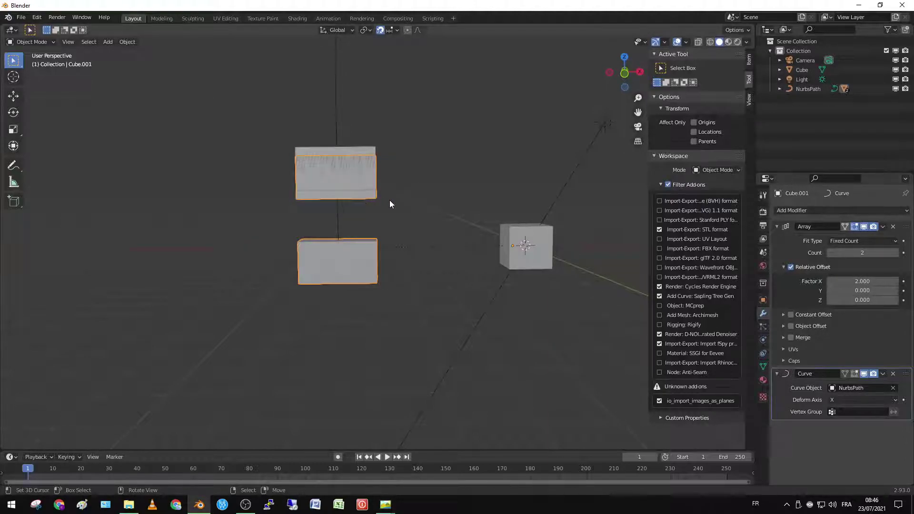
{"action": "left_click", "coordinate": [866, 281]}
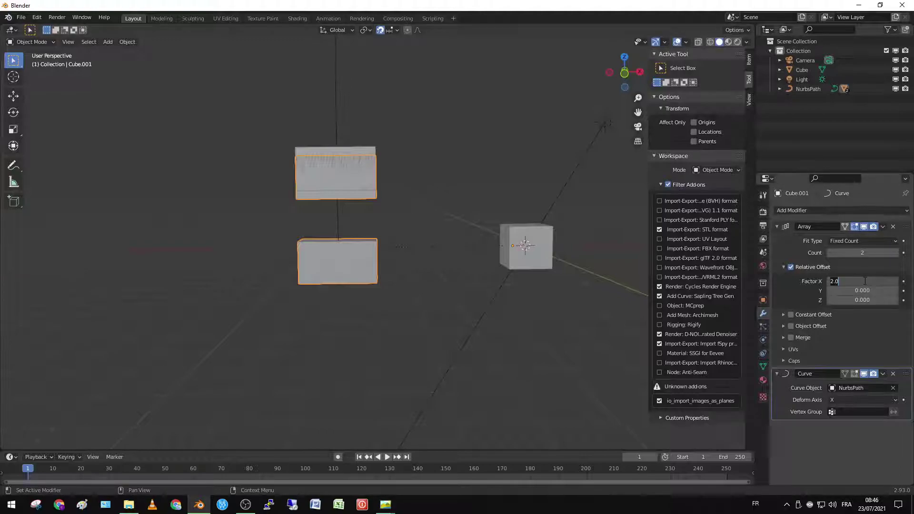
{"action": "type", "text": "2.2"}
{"action": "key", "text": "Return"}
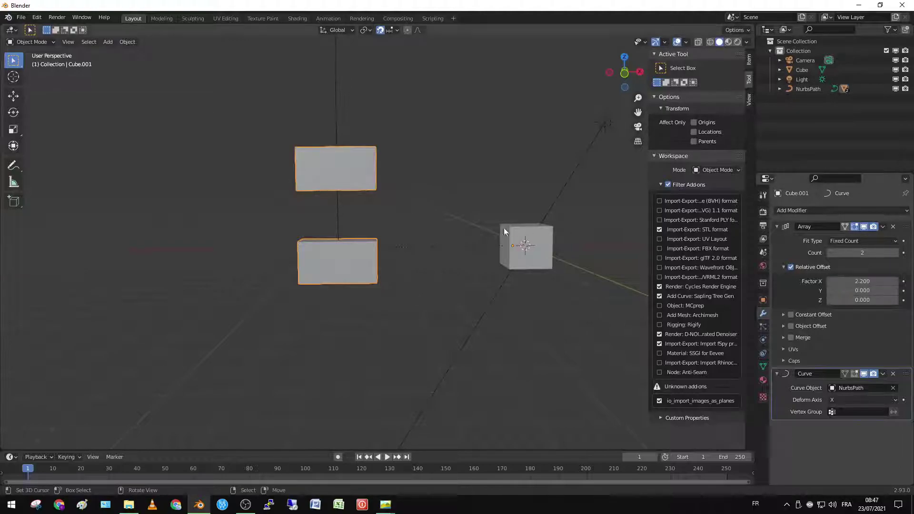
Step: Shift the block along X and raise the copies along Z into a staggered column
{"action": "key", "text": "g"}
{"action": "key", "text": "x"}
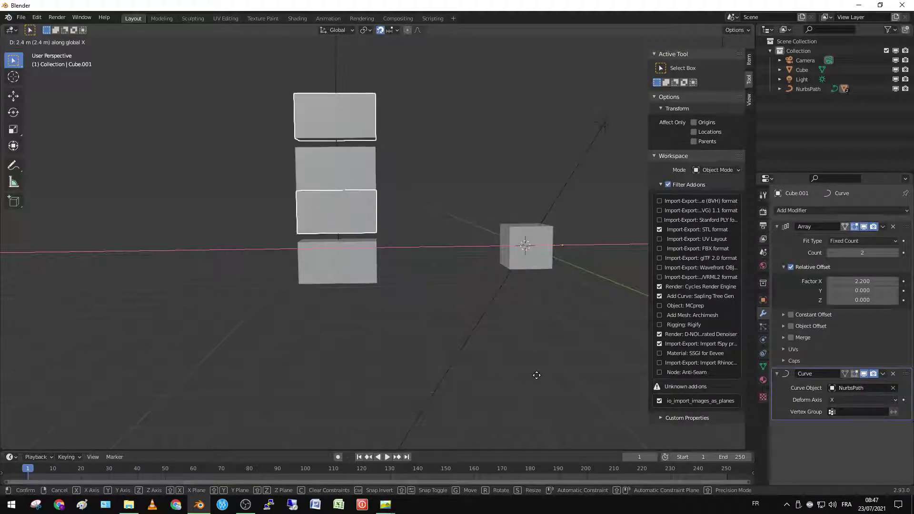
{"action": "left_click", "coordinate": [502, 370]}
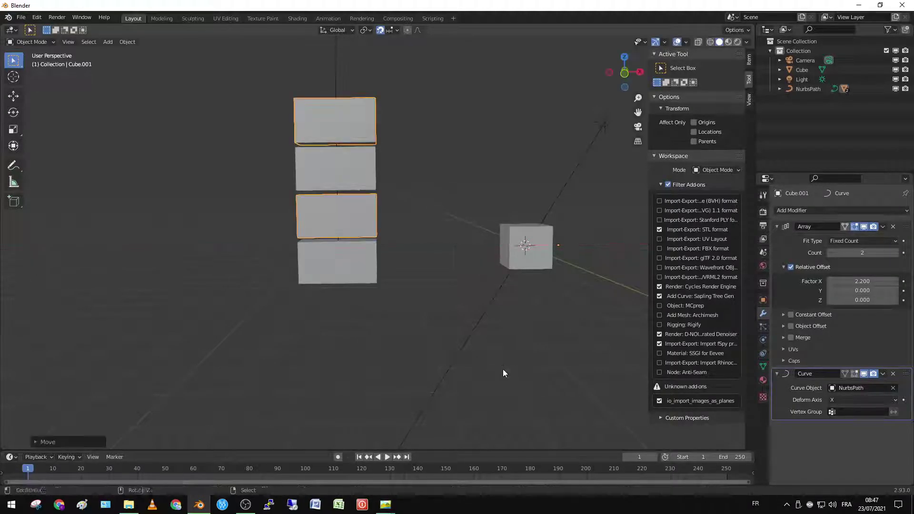
{"action": "scroll", "coordinate": [501, 367], "scroll_direction": "up", "scroll_amount": 3}
{"action": "scroll", "coordinate": [493, 366], "scroll_direction": "down", "scroll_amount": 2}
{"action": "key", "text": "g"}
{"action": "key", "text": "x"}
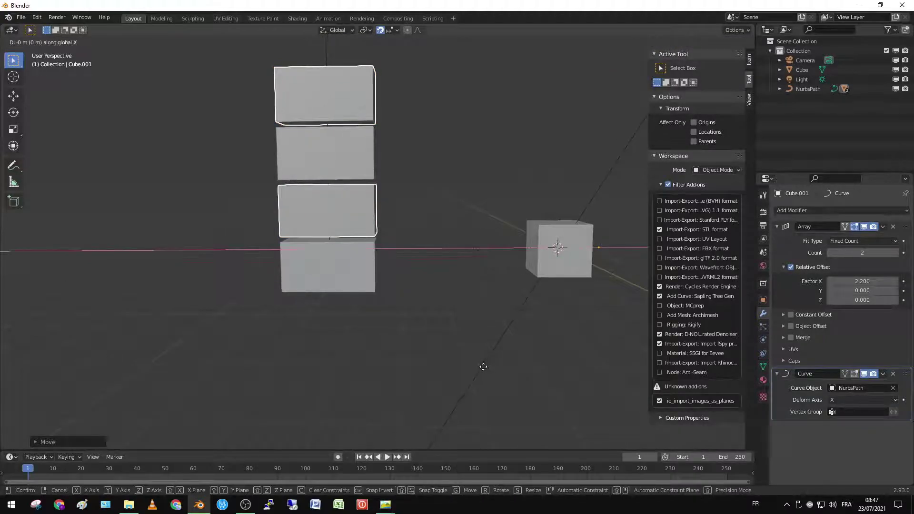
{"action": "key", "text": "y"}
{"action": "key", "text": "x"}
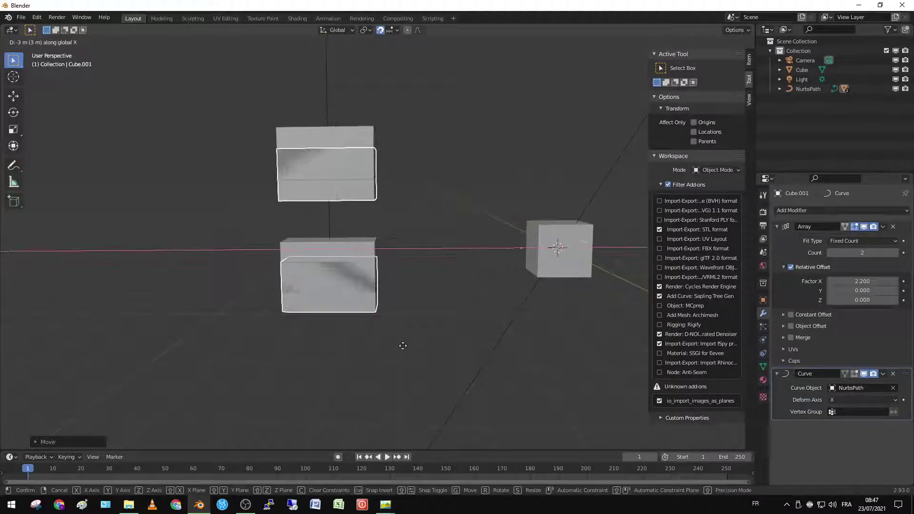
{"action": "key", "text": "z"}
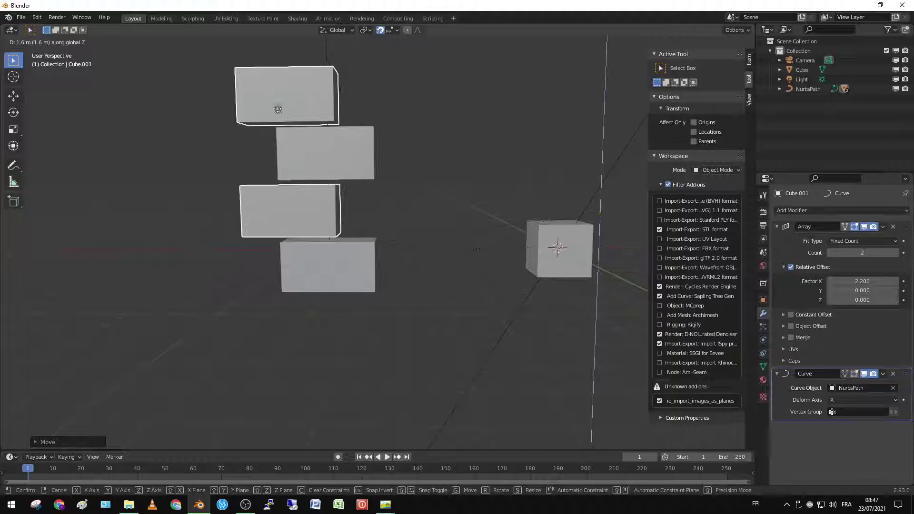
{"action": "left_click", "coordinate": [102, 360]}
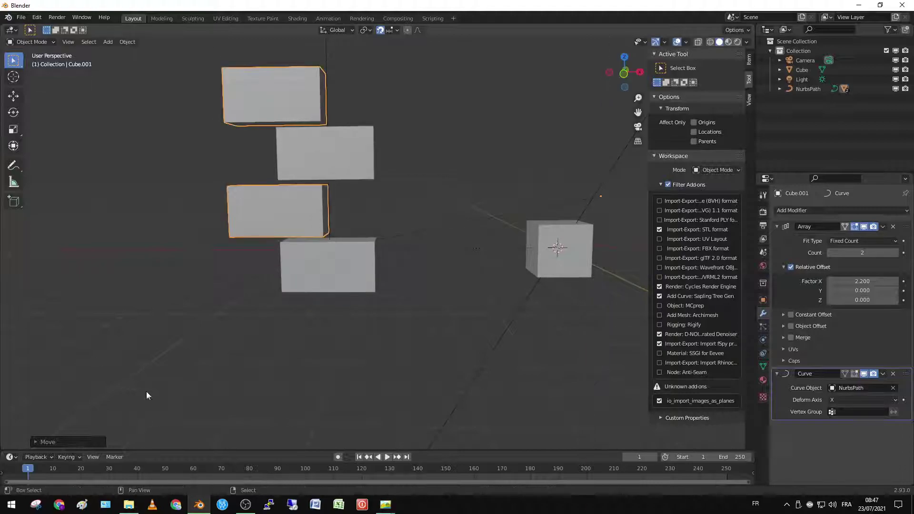
Step: Cancel a stray duplicate and select the second- and fourth-row boxes
{"action": "mouse_move", "coordinate": [147, 392]}
{"action": "middle_mouse_down"}
{"action": "mouse_move", "coordinate": [220, 358]}
{"action": "mouse_move", "coordinate": [221, 317]}
{"action": "middle_mouse_up"}
{"action": "key", "text": "shift+d"}
{"action": "key", "text": "x"}
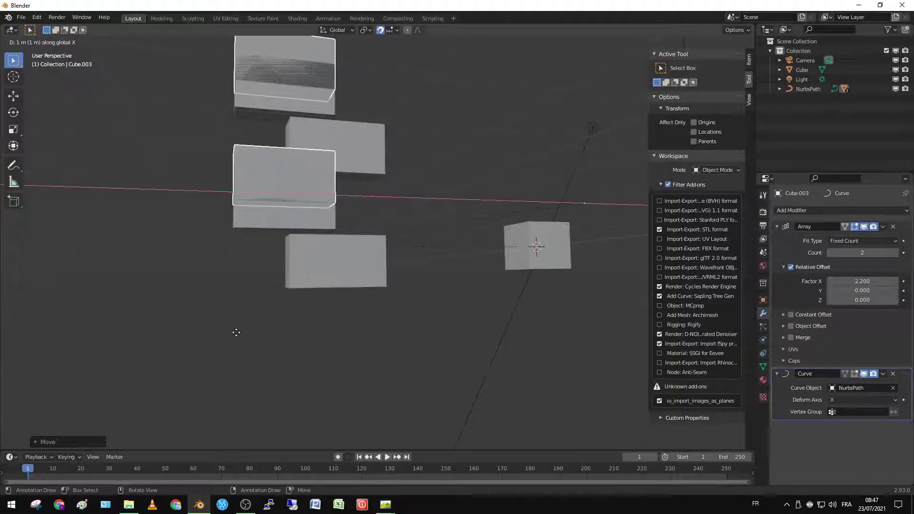
{"action": "key", "text": "z"}
{"action": "right_click", "coordinate": [235, 372]}
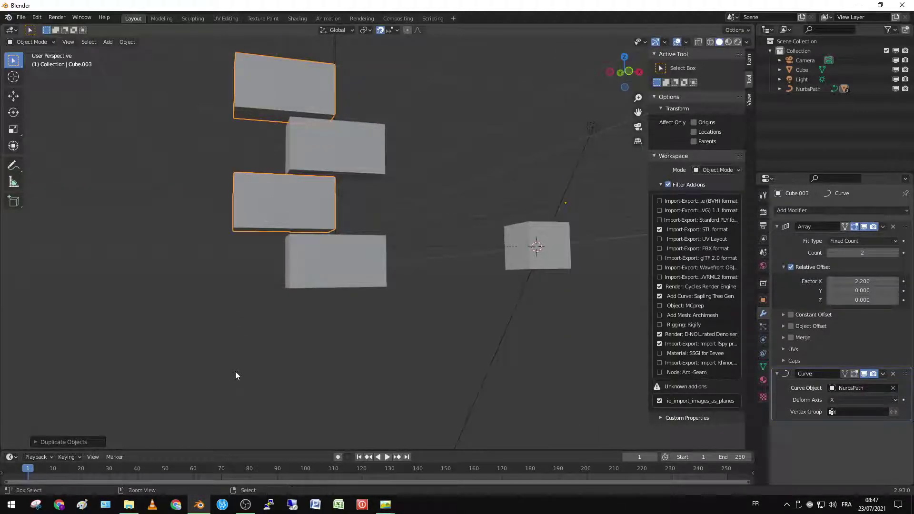
{"action": "left_click", "coordinate": [335, 259]}
{"action": "key", "text": "g"}
{"action": "left_click", "coordinate": [328, 259]}
Step: Duplicate the row 2 and 4 boxes and place the copies to their left
{"action": "key", "text": "shift+d"}
{"action": "key", "text": "x"}
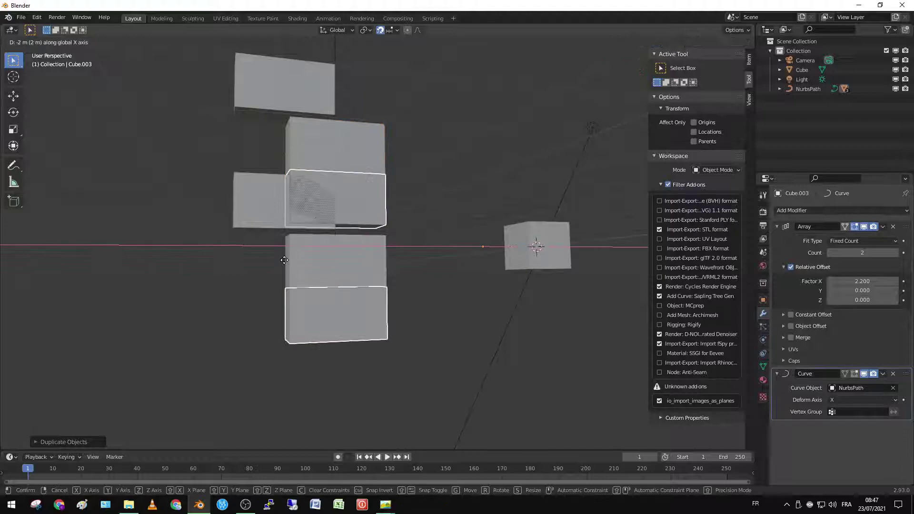
{"action": "key", "text": "y"}
{"action": "key", "text": "z"}
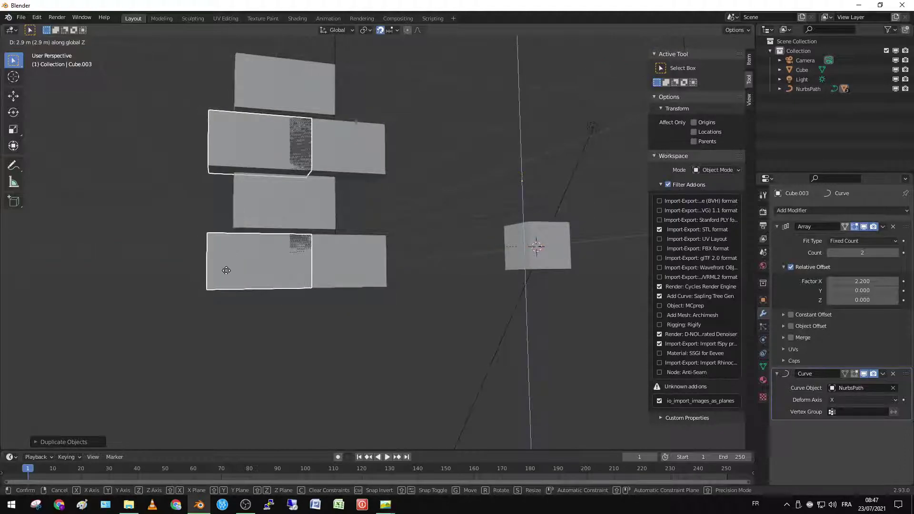
{"action": "left_click", "coordinate": [216, 223]}
Step: Scale the copies narrower into half-bricks
{"action": "middle_click_drag", "start_coordinate": [257, 301], "coordinate": [397, 323]}
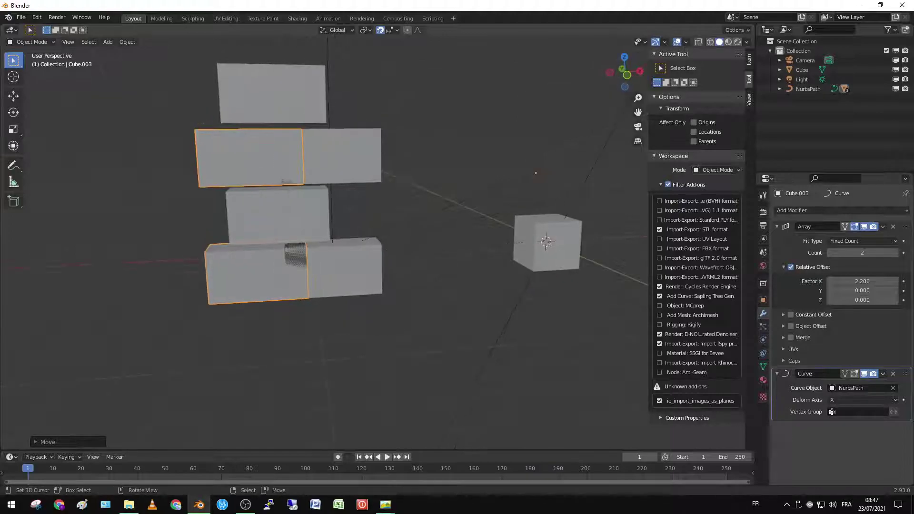
{"action": "key", "text": "s"}
{"action": "key", "text": "x"}
{"action": "key", "text": "z"}
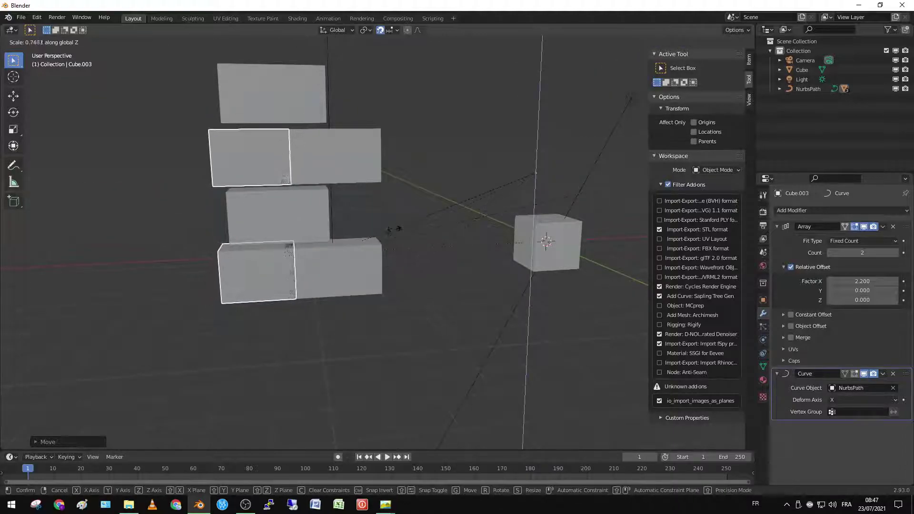
{"action": "left_click", "coordinate": [434, 171]}
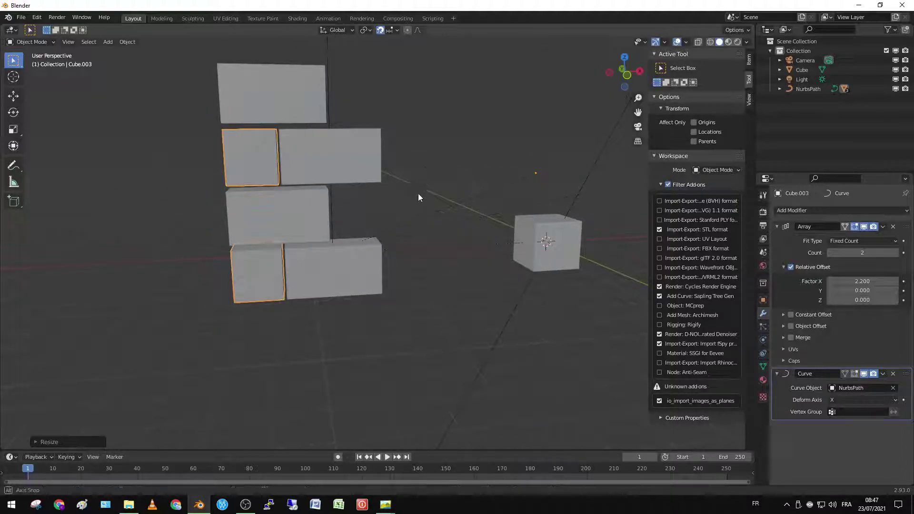
Step: Select the long bricks of rows 1 and 3
{"action": "middle_click_drag", "start_coordinate": [418, 194], "coordinate": [407, 186]}
{"action": "left_click", "coordinate": [275, 93]}
{"action": "left_click", "coordinate": [313, 221], "text": "shift"}
{"action": "middle_click_drag", "start_coordinate": [313, 220], "coordinate": [408, 245]}
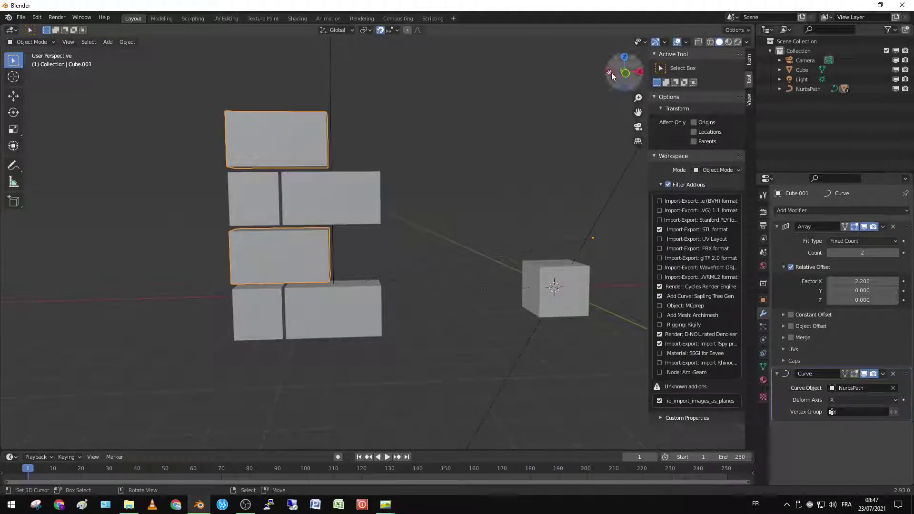
{"action": "left_click_drag", "start_coordinate": [612, 73], "coordinate": [305, 263]}
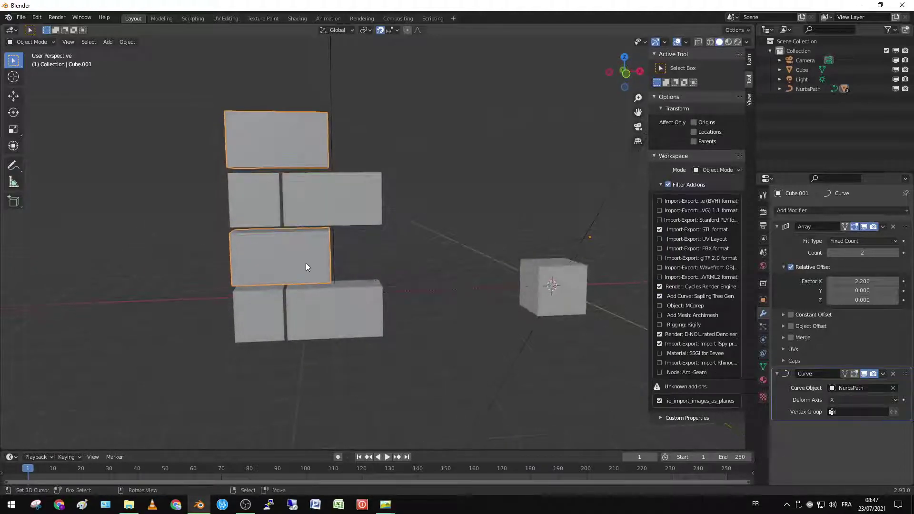
Step: Duplicate the row 1 and 3 long bricks and slide the copies to the rows' right end
{"action": "key", "text": "shift+d"}
{"action": "key", "text": "x"}
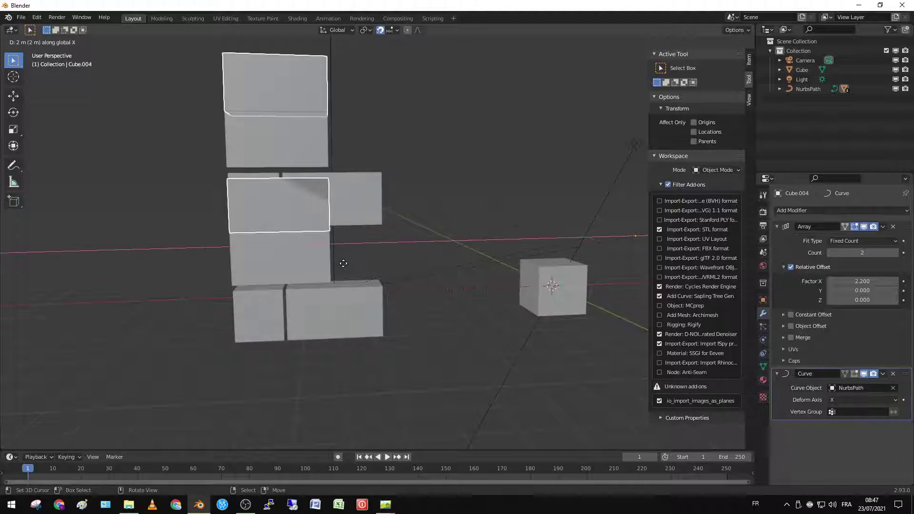
{"action": "key", "text": "y"}
{"action": "mouse_move", "coordinate": [350, 253]}
{"action": "left_mouse_down"}
{"action": "mouse_move", "coordinate": [379, 293]}
{"action": "mouse_move", "coordinate": [382, 222]}
{"action": "left_mouse_up"}
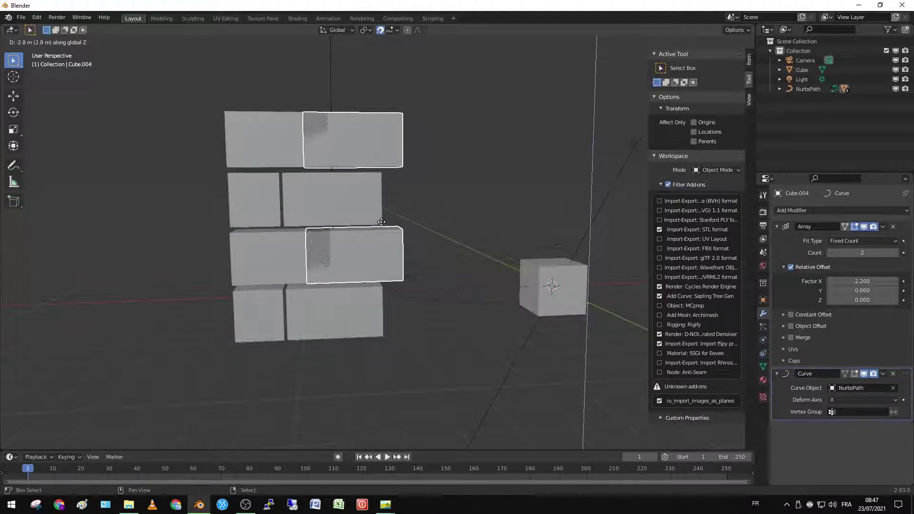
{"action": "left_click", "coordinate": [382, 222]}
Step: Scale the copies down into short bricks
{"action": "key", "text": "s"}
{"action": "key", "text": "x"}
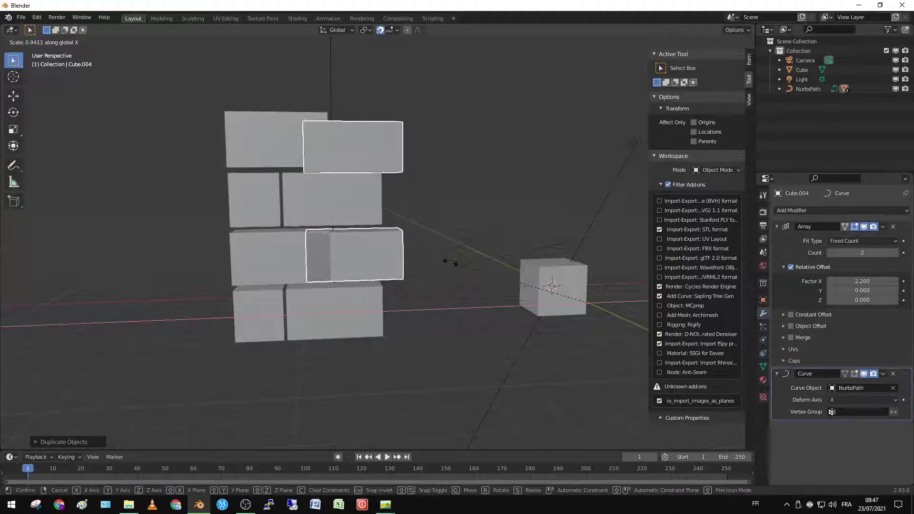
{"action": "key", "text": "y"}
{"action": "key", "text": "z"}
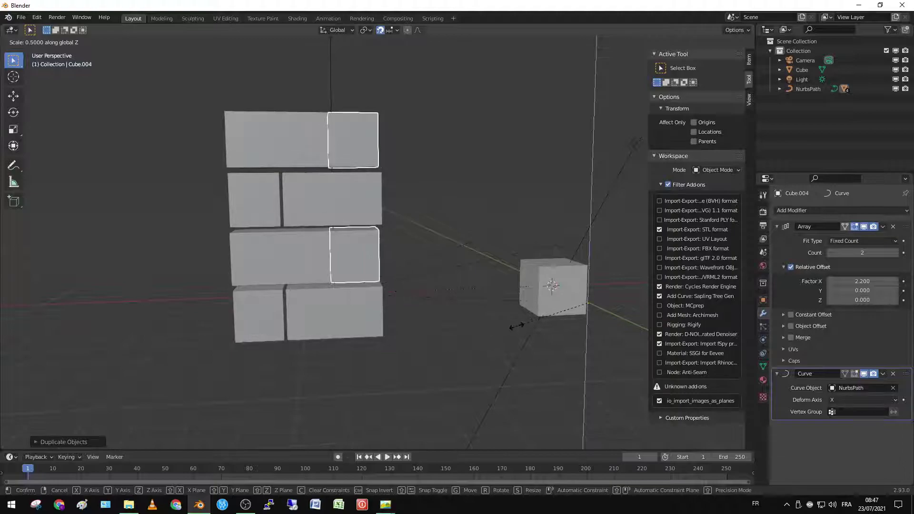
{"action": "left_click", "coordinate": [494, 340]}
{"action": "scroll", "coordinate": [493, 340], "scroll_direction": "up", "scroll_amount": 5}
Step: Slide the short bricks along X to square the wall edge, then select the row 2 and 4 bricks
{"action": "key", "text": "g"}
{"action": "key", "text": "x"}
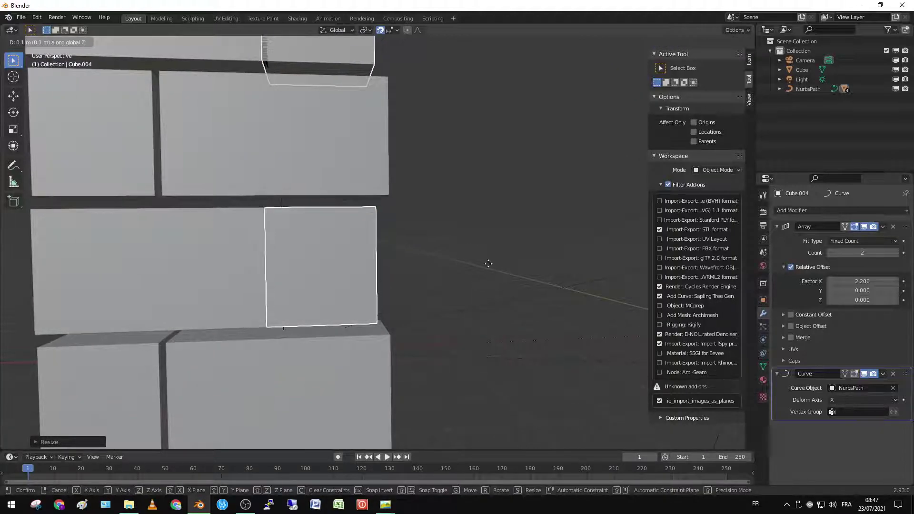
{"action": "left_click", "coordinate": [512, 400]}
{"action": "scroll", "coordinate": [434, 377], "scroll_direction": "down", "scroll_amount": 4}
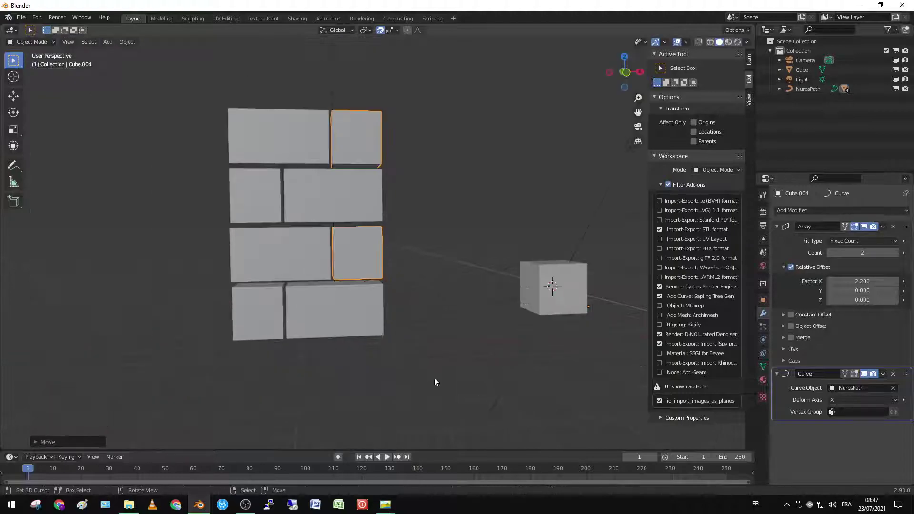
{"action": "mouse_move", "coordinate": [434, 377]}
{"action": "middle_mouse_down"}
{"action": "mouse_move", "coordinate": [359, 313]}
{"action": "mouse_move", "coordinate": [359, 366]}
{"action": "middle_mouse_up"}
{"action": "scroll", "coordinate": [359, 366], "scroll_direction": "down", "scroll_amount": 4}
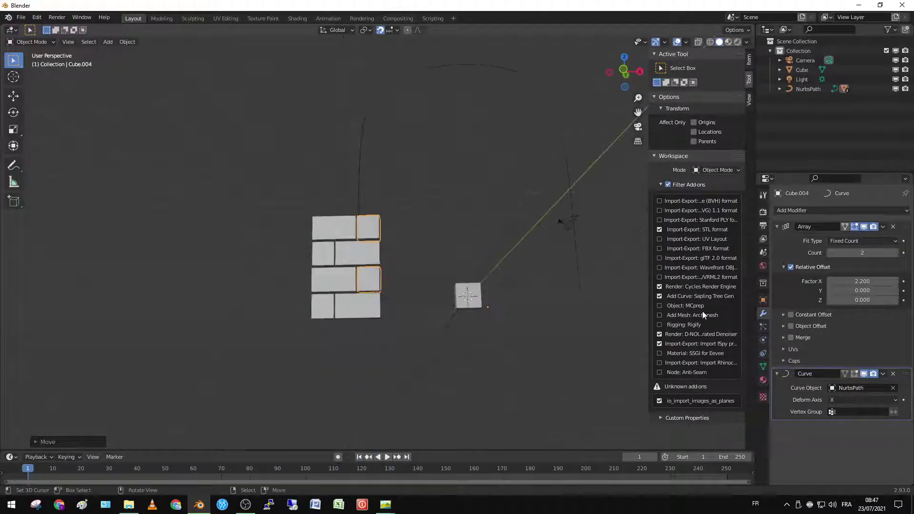
{"action": "left_click", "coordinate": [327, 302]}
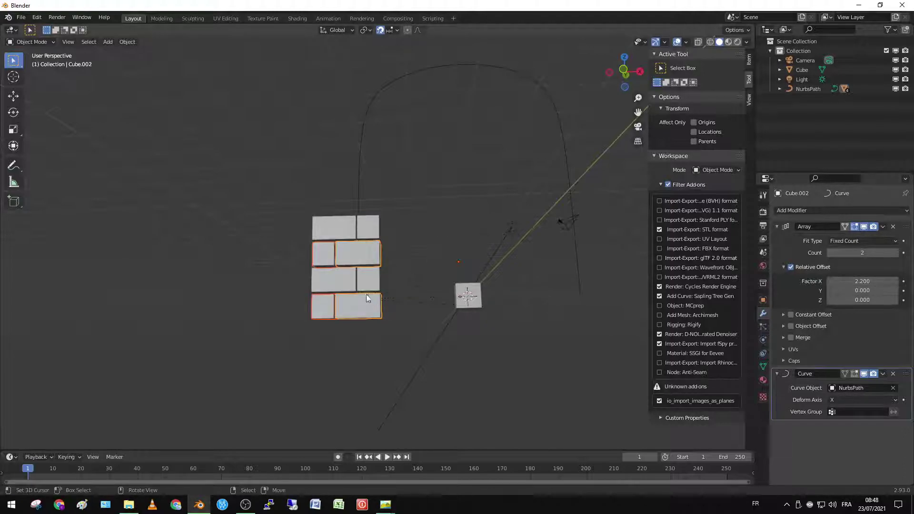
Step: Set the short bricks' Array modifier count to 13
{"action": "left_click", "coordinate": [863, 253]}
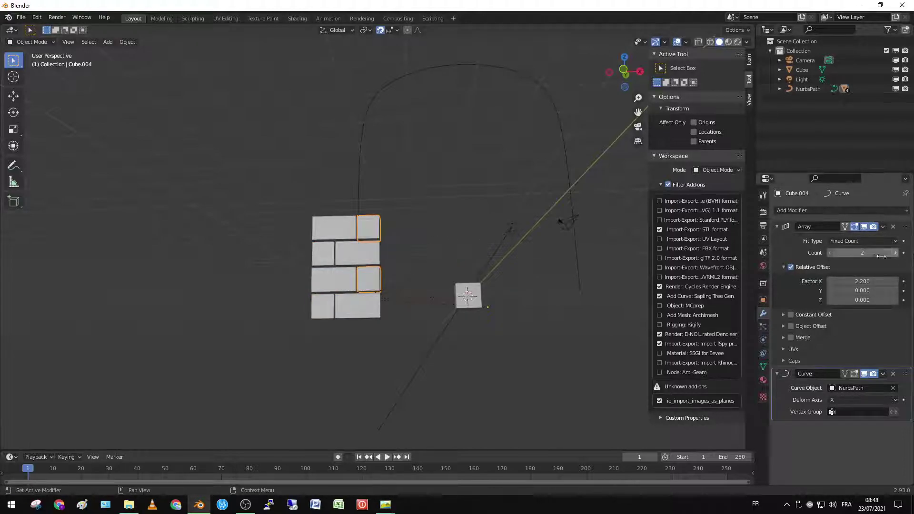
{"action": "type", "text": "22"}
{"action": "key", "text": "Return"}
{"action": "left_click_drag", "start_coordinate": [878, 256], "coordinate": [878, 256]}
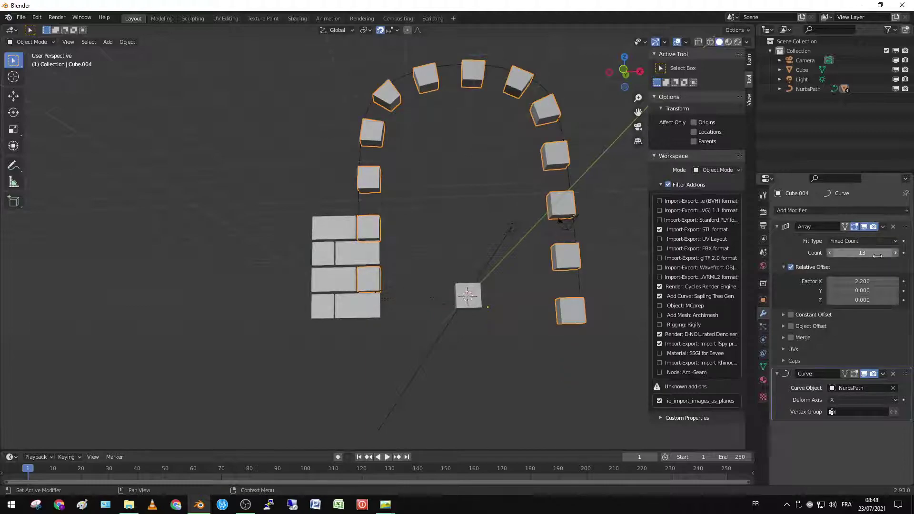
Step: Parent the other bricks to the active arch bricks and search for Copy Modifiers
{"action": "left_click", "coordinate": [354, 282]}
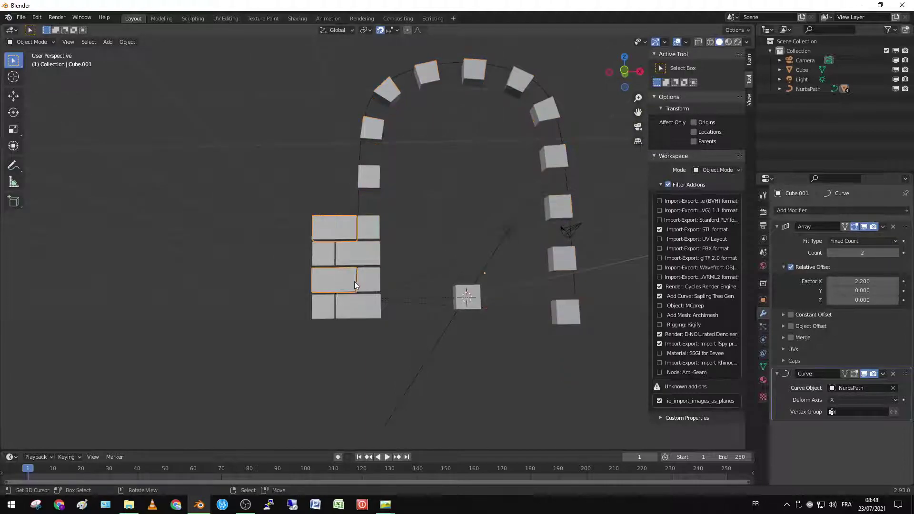
{"action": "left_click", "coordinate": [350, 308], "text": "shift"}
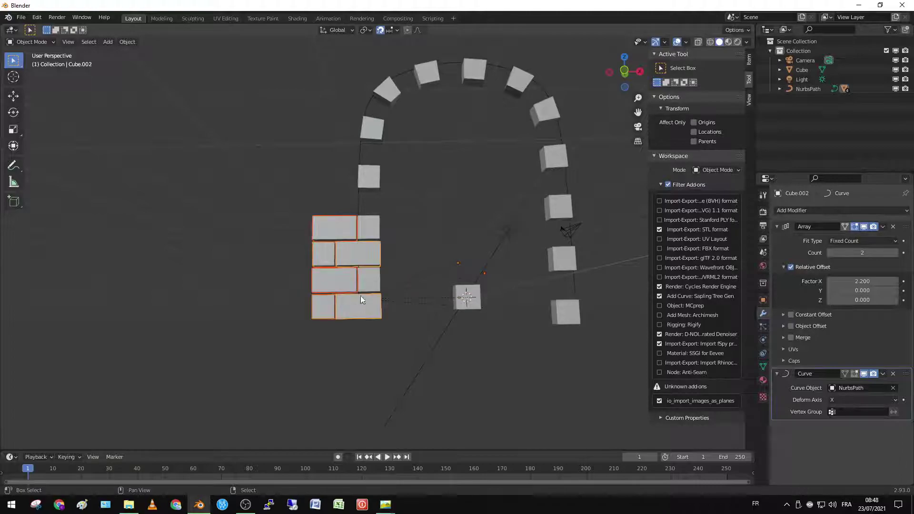
{"action": "left_click", "coordinate": [362, 291], "text": "shift"}
{"action": "key", "text": "ctrl+p"}
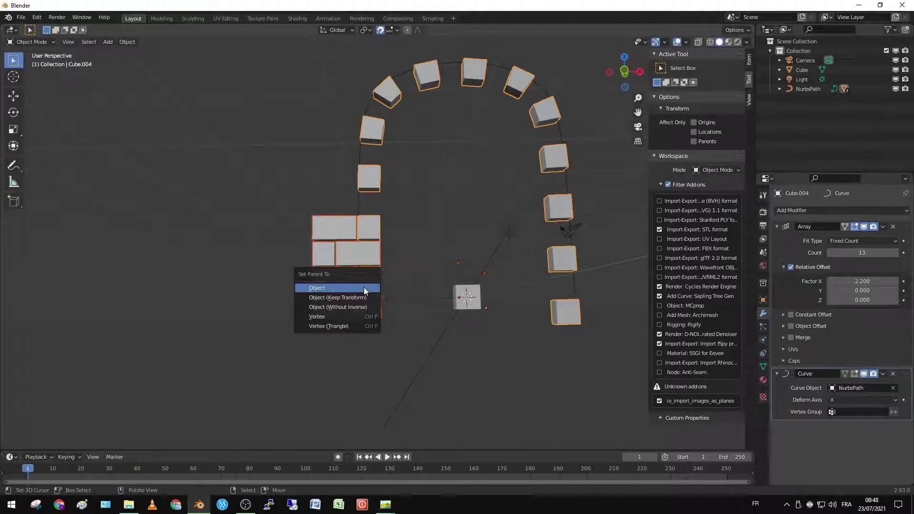
{"action": "left_click", "coordinate": [367, 288]}
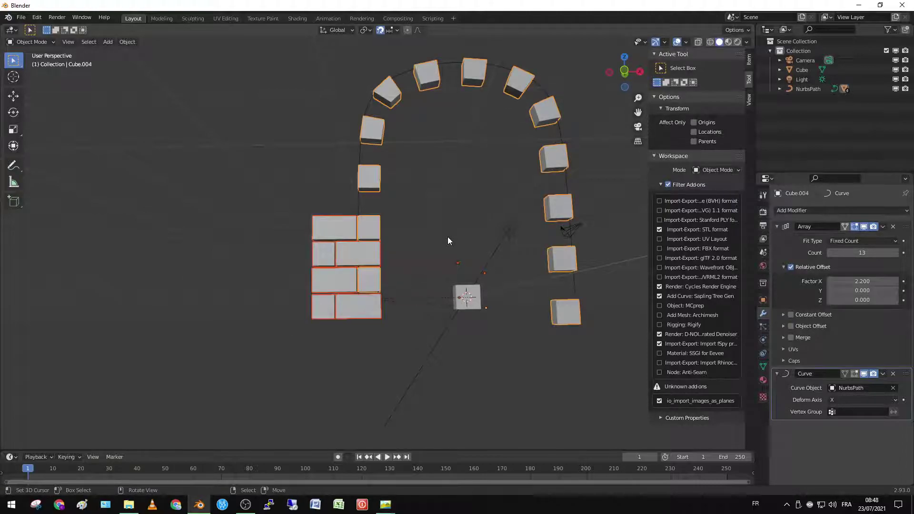
{"action": "key", "text": "F3"}
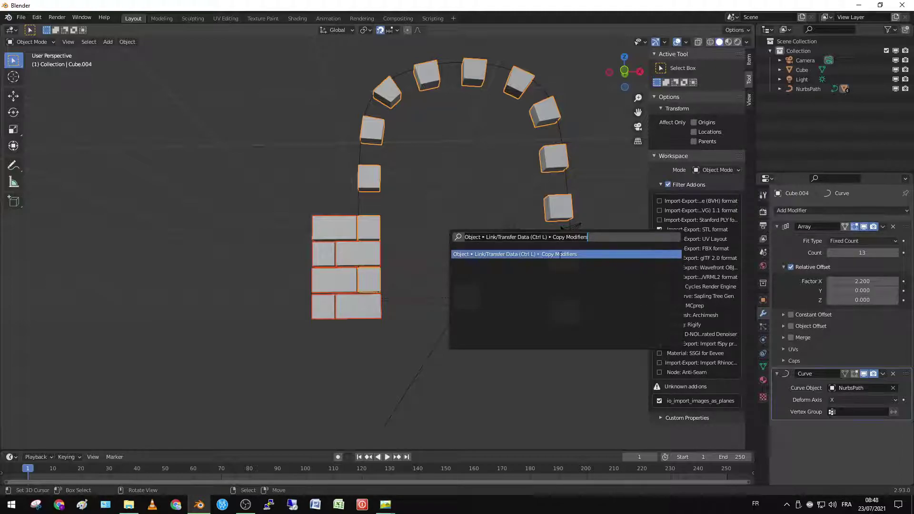
{"action": "left_click", "coordinate": [560, 255]}
{"action": "mouse_move", "coordinate": [550, 258]}
{"action": "middle_mouse_down", "text": "shift"}
{"action": "mouse_move", "coordinate": [479, 306]}
{"action": "mouse_move", "coordinate": [481, 327]}
{"action": "middle_mouse_up", "text": "shift"}
{"action": "mouse_move", "coordinate": [286, 116]}
{"action": "middle_mouse_down"}
{"action": "mouse_move", "coordinate": [397, 74]}
{"action": "mouse_move", "coordinate": [296, 118]}
{"action": "mouse_move", "coordinate": [338, 200]}
{"action": "mouse_move", "coordinate": [384, 219]}
{"action": "mouse_move", "coordinate": [354, 265]}
{"action": "mouse_move", "coordinate": [340, 245]}
{"action": "middle_mouse_up"}
{"action": "key", "text": "shift+a"}
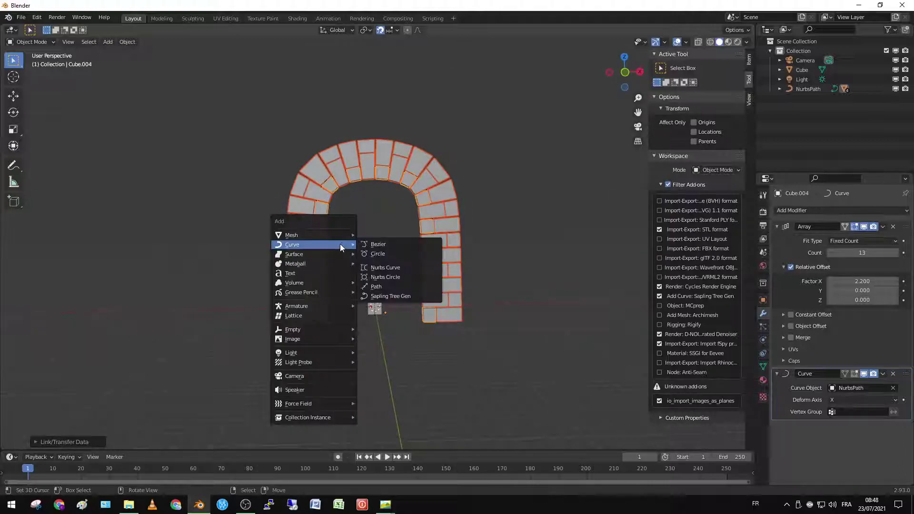
{"action": "mouse_move", "coordinate": [314, 235]}
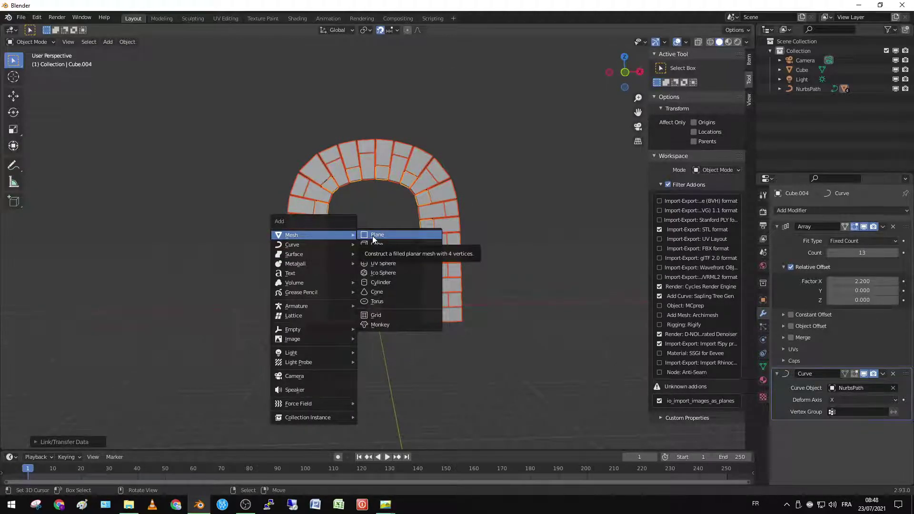
{"action": "scroll", "coordinate": [396, 241], "scroll_direction": "up", "scroll_amount": 3}
{"action": "scroll", "coordinate": [475, 235], "scroll_direction": "up", "scroll_amount": 3}
{"action": "scroll", "coordinate": [367, 213], "scroll_direction": "up", "scroll_amount": 2}
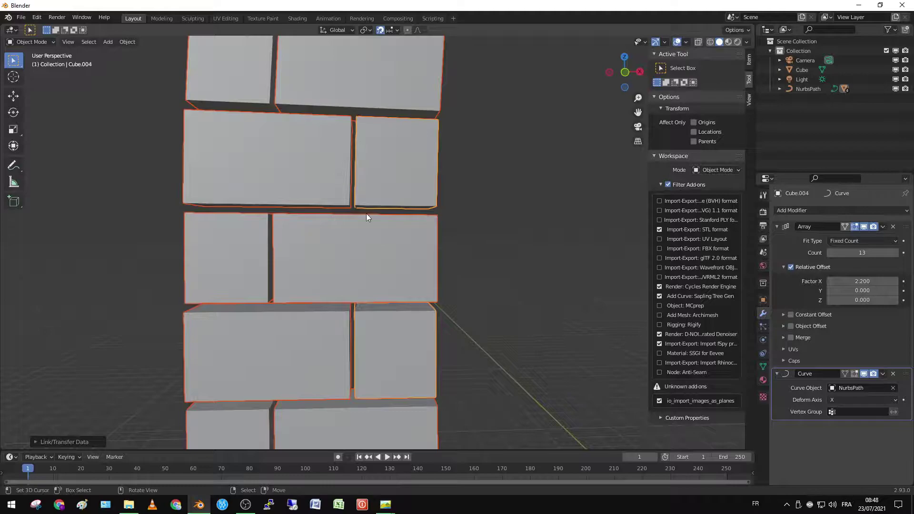
{"action": "left_click", "coordinate": [356, 209]}
{"action": "scroll", "coordinate": [359, 210], "scroll_direction": "down", "scroll_amount": 4}
{"action": "scroll", "coordinate": [362, 210], "scroll_direction": "down", "scroll_amount": 3}
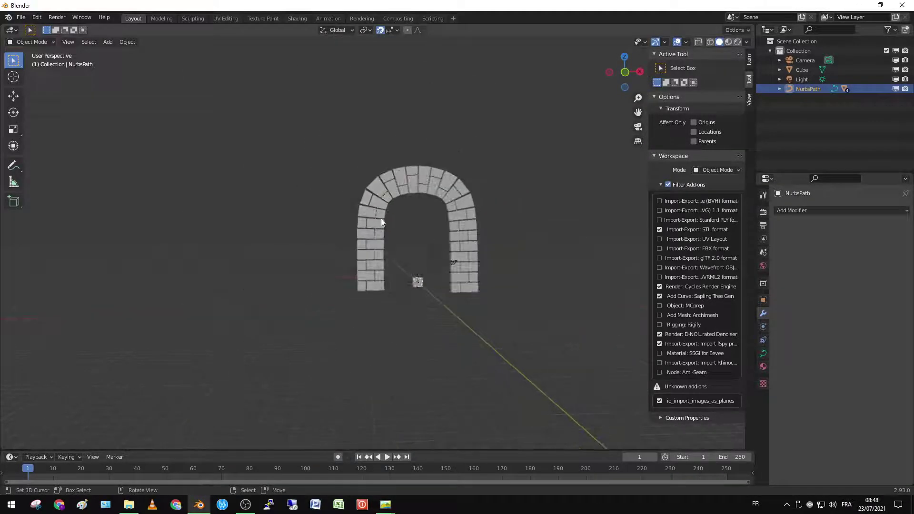
{"action": "mouse_move", "coordinate": [362, 210]}
{"action": "middle_mouse_down"}
{"action": "mouse_move", "coordinate": [435, 257]}
{"action": "mouse_move", "coordinate": [436, 207]}
{"action": "middle_mouse_up"}
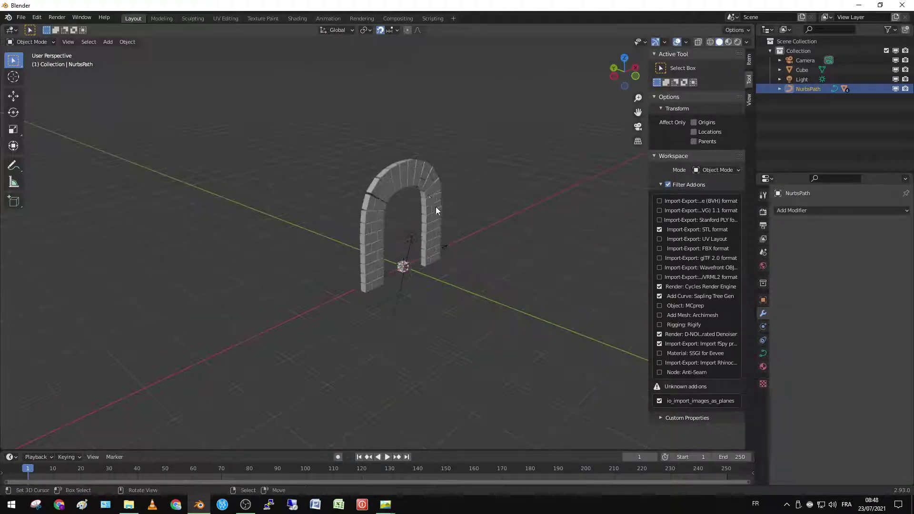
{"action": "scroll", "coordinate": [436, 207], "scroll_direction": "up", "scroll_amount": 3}
{"action": "scroll", "coordinate": [379, 190], "scroll_direction": "down", "scroll_amount": 4}
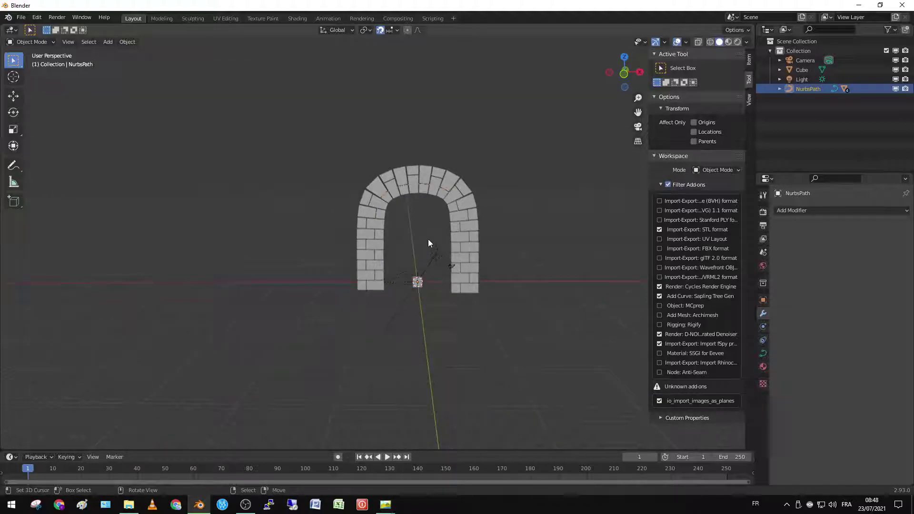
Step: Duplicate the arch's NurbsPath in place and convert the copy to a mesh
{"action": "key", "text": "shift+d"}
{"action": "right_click", "coordinate": [434, 192]}
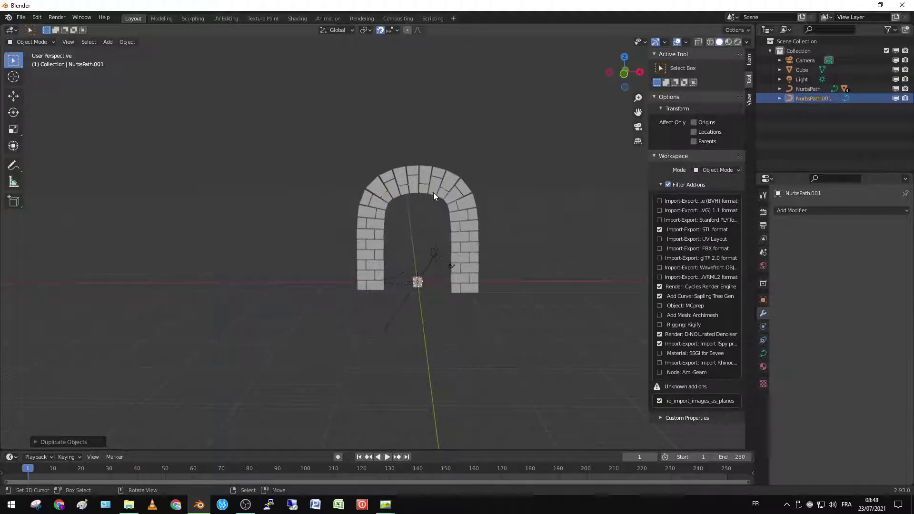
{"action": "left_click", "coordinate": [120, 43]}
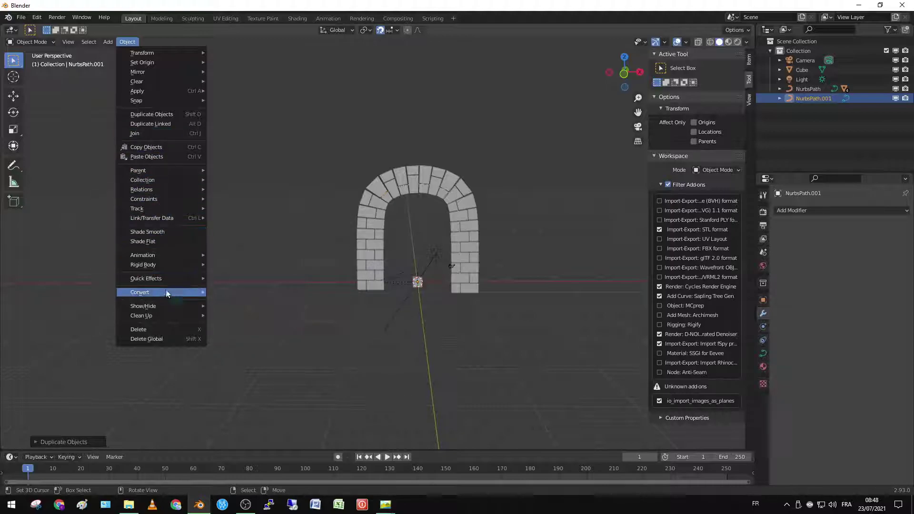
{"action": "mouse_move", "coordinate": [140, 293]}
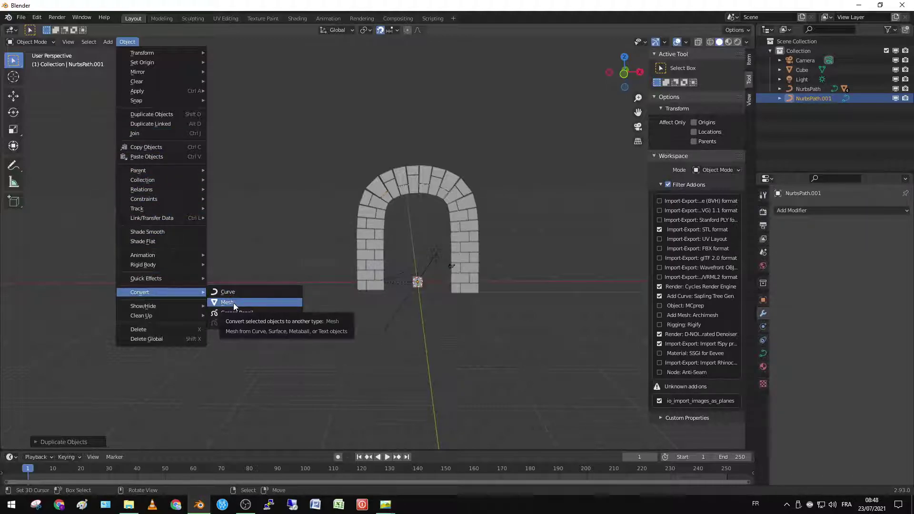
{"action": "left_click", "coordinate": [233, 303]}
Step: Enter Edit Mode on the path mesh and reposition the selected vertices
{"action": "key", "text": "Tab"}
{"action": "scroll", "coordinate": [333, 291], "scroll_direction": "up", "scroll_amount": 4}
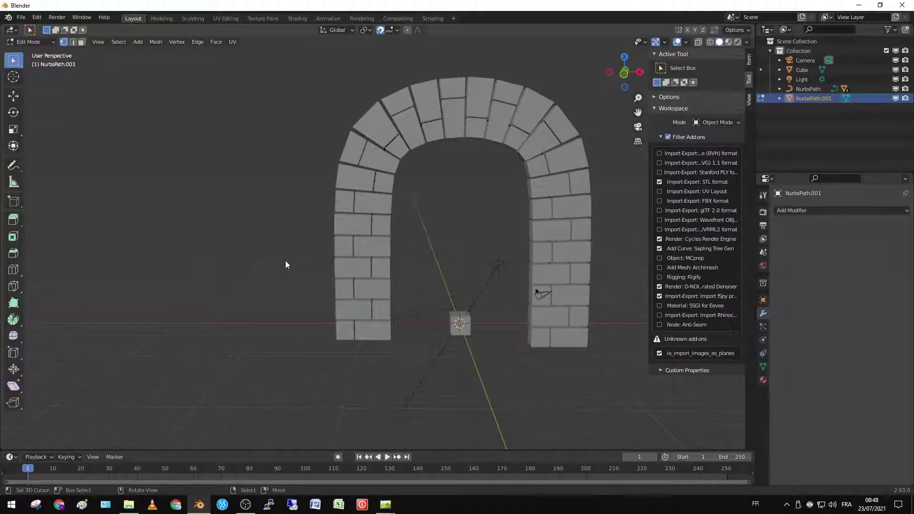
{"action": "key", "text": "g"}
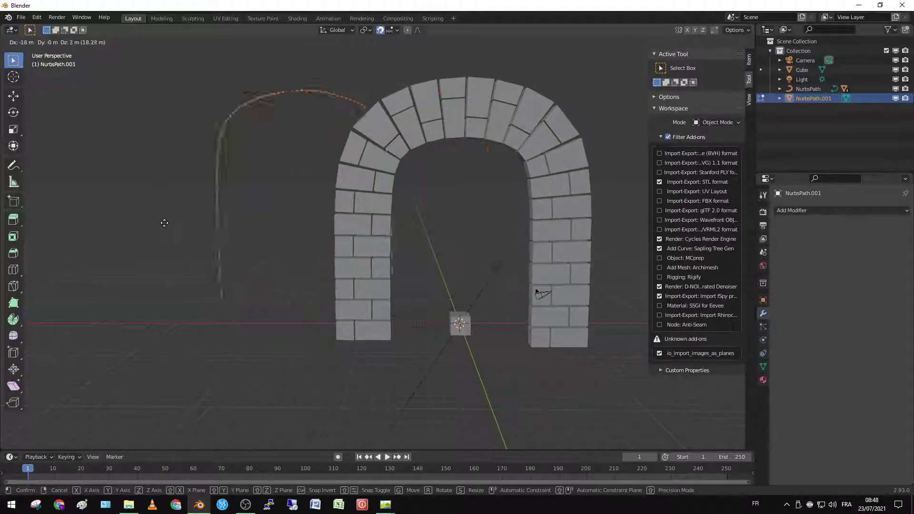
{"action": "left_click", "coordinate": [370, 246]}
{"action": "scroll", "coordinate": [400, 248], "scroll_direction": "down", "scroll_amount": 5}
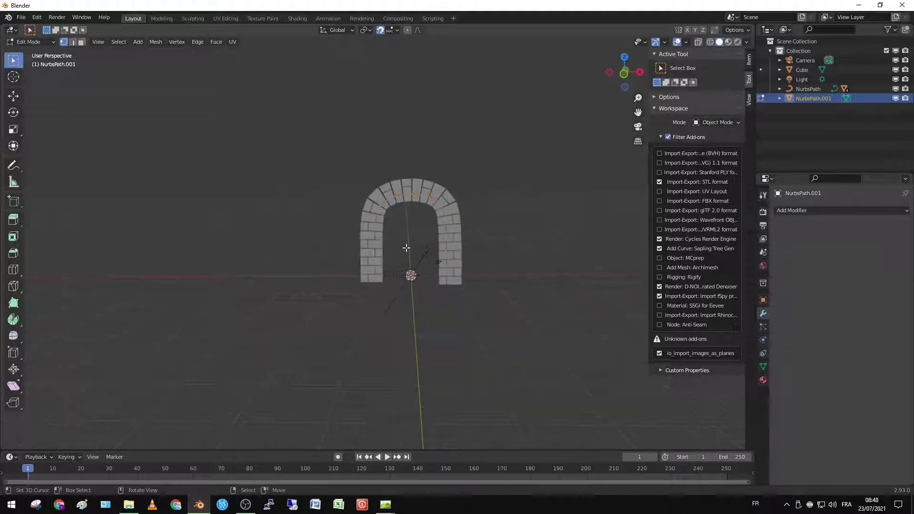
{"action": "scroll", "coordinate": [406, 248], "scroll_direction": "down", "scroll_amount": 3}
{"action": "scroll", "coordinate": [406, 248], "scroll_direction": "up", "scroll_amount": 3}
{"action": "middle_click_drag", "start_coordinate": [407, 248], "coordinate": [405, 229]}
Step: Try X-constrained moves of the path's end vertices, cancelling each one
{"action": "key", "text": "g"}
{"action": "key", "text": "x"}
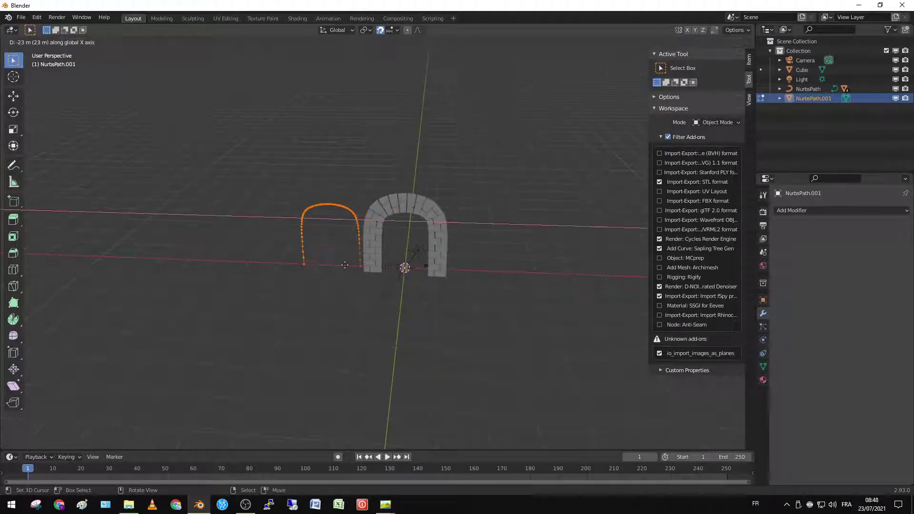
{"action": "key", "text": "Escape"}
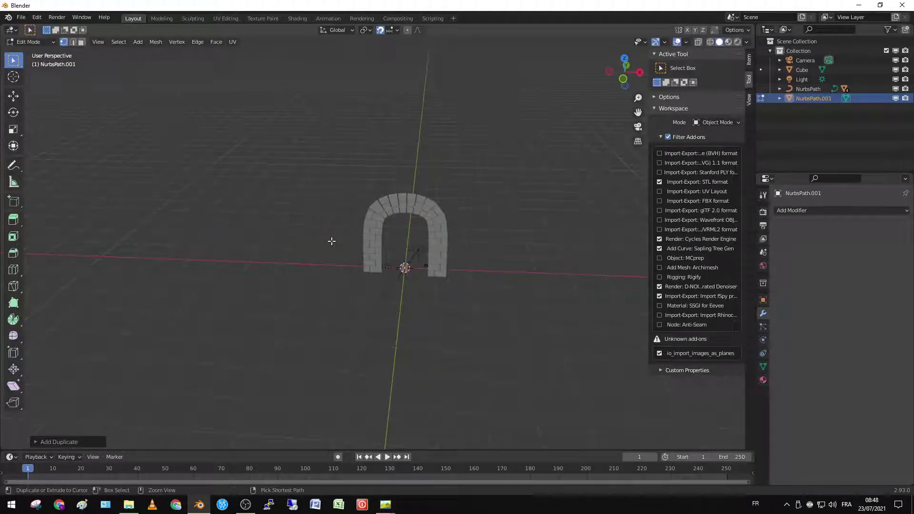
{"action": "scroll", "coordinate": [332, 241], "scroll_direction": "up", "scroll_amount": 2}
{"action": "middle_click_drag", "start_coordinate": [331, 242], "coordinate": [321, 192]}
{"action": "key", "text": "g"}
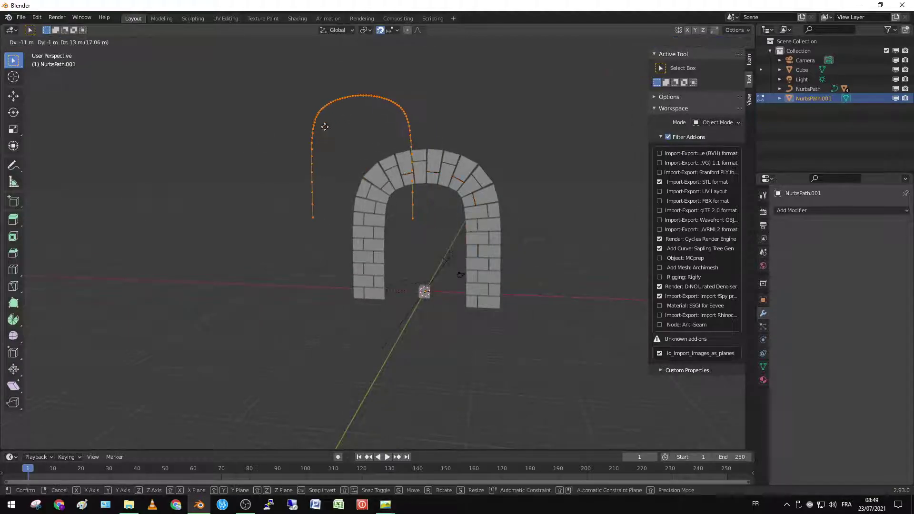
{"action": "key", "text": "Escape"}
{"action": "scroll", "coordinate": [447, 245], "scroll_direction": "down", "scroll_amount": 2}
{"action": "scroll", "coordinate": [440, 258], "scroll_direction": "up", "scroll_amount": 2}
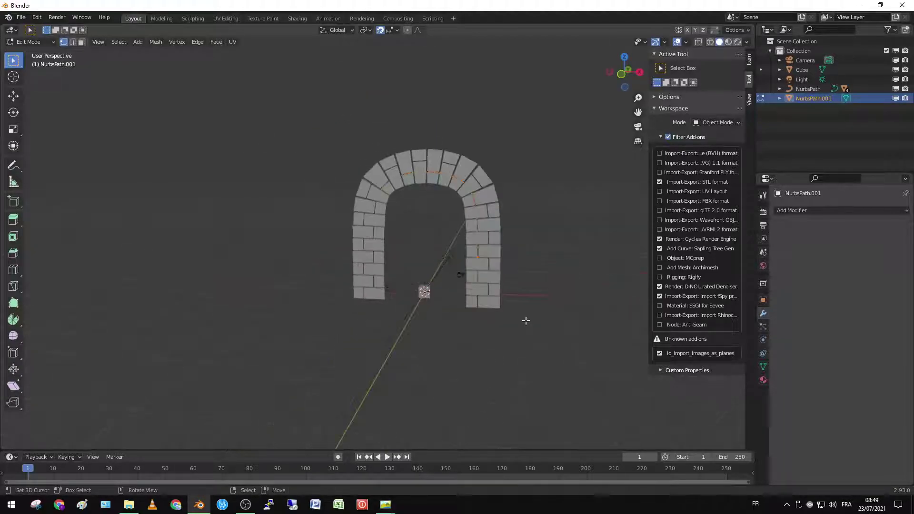
{"action": "key", "text": "z"}
{"action": "scroll", "coordinate": [527, 298], "scroll_direction": "up", "scroll_amount": 3}
{"action": "scroll", "coordinate": [518, 270], "scroll_direction": "up", "scroll_amount": 1}
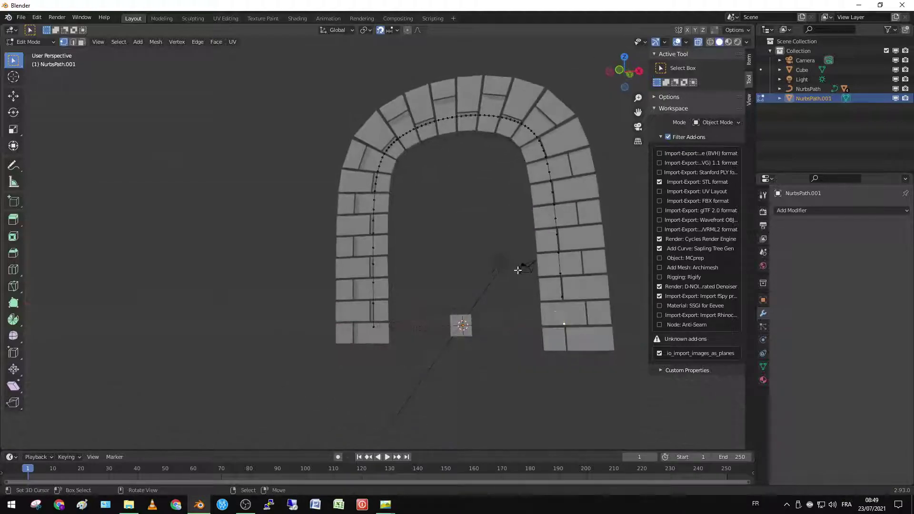
{"action": "scroll", "coordinate": [524, 261], "scroll_direction": "down", "scroll_amount": 4}
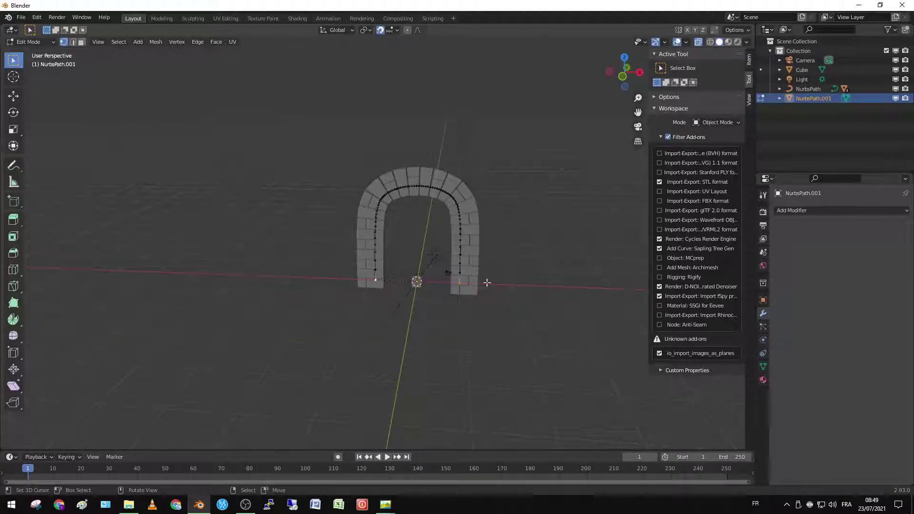
Step: Extrude the path's end points and scale them outward along X
{"action": "key", "text": "g"}
{"action": "left_click", "coordinate": [544, 273]}
{"action": "key", "text": "s"}
{"action": "key", "text": "x"}
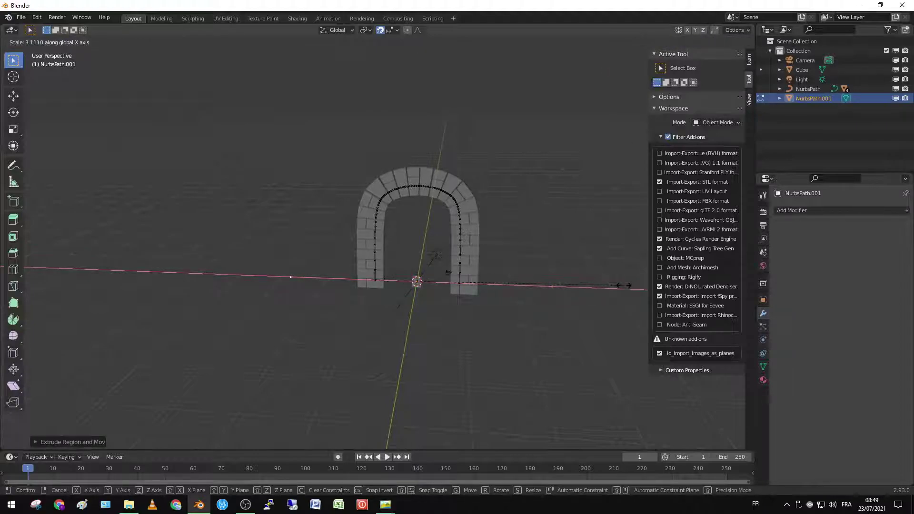
{"action": "left_click", "coordinate": [609, 286]}
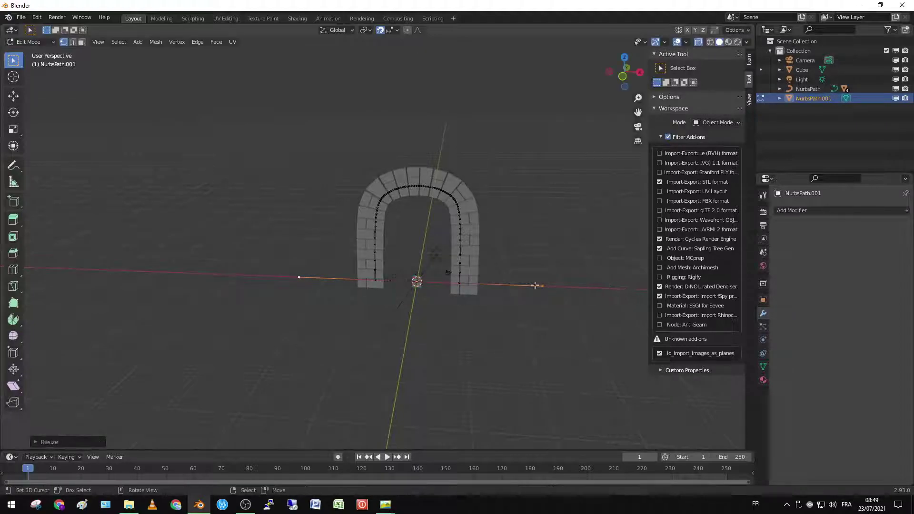
Step: Select the whole path and return to Object Mode
{"action": "mouse_move", "coordinate": [535, 284]}
{"action": "middle_mouse_down"}
{"action": "mouse_move", "coordinate": [464, 243]}
{"action": "mouse_move", "coordinate": [419, 275]}
{"action": "middle_mouse_up"}
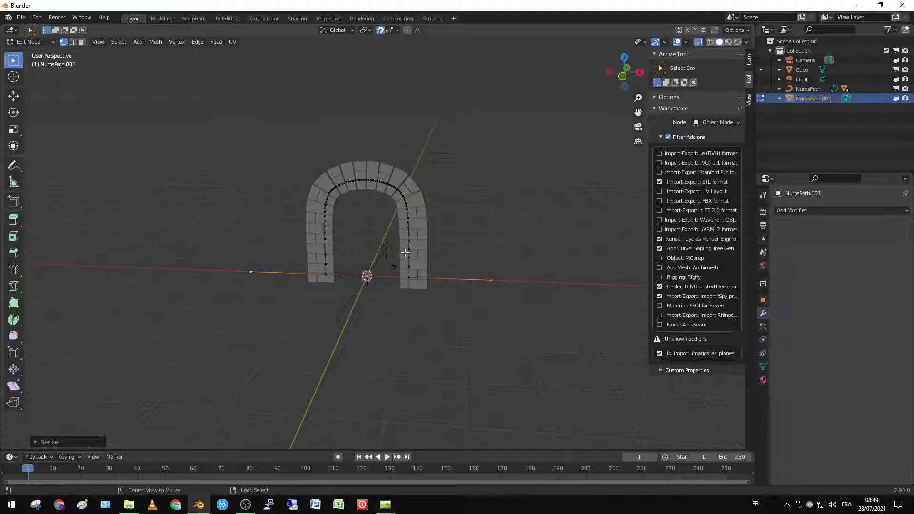
{"action": "key", "text": "a"}
{"action": "scroll", "coordinate": [397, 253], "scroll_direction": "down", "scroll_amount": 1}
{"action": "scroll", "coordinate": [400, 253], "scroll_direction": "down", "scroll_amount": 1}
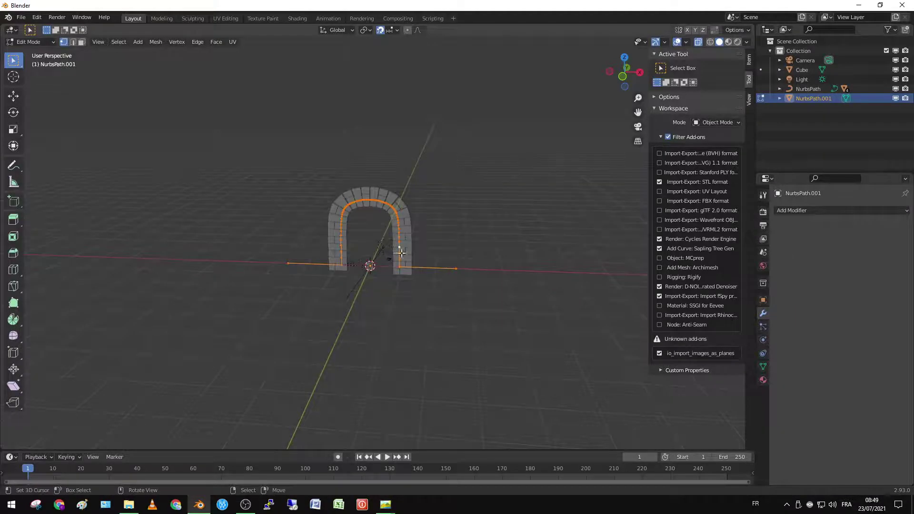
{"action": "key", "text": "Tab"}
Step: Select the arch's brick layers, Cube.004, and the path mesh NurbsPath.001
{"action": "left_click", "coordinate": [414, 234]}
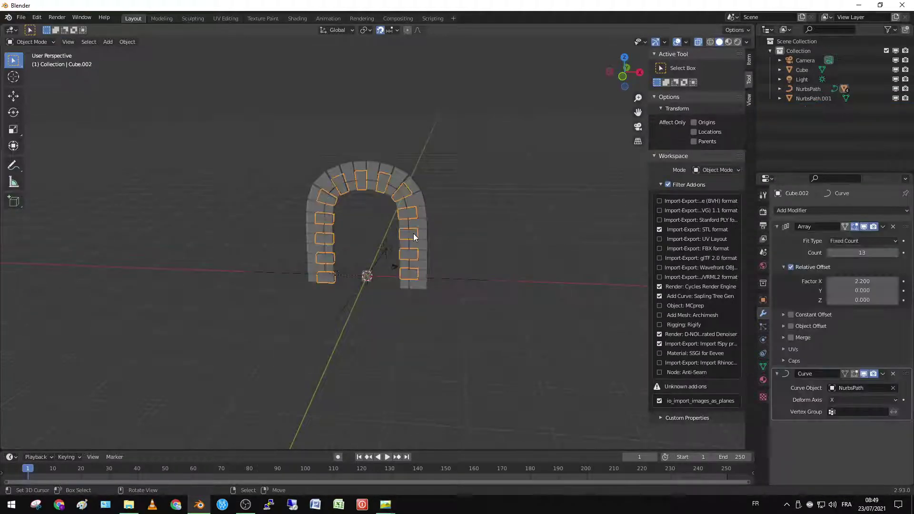
{"action": "middle_click_drag", "start_coordinate": [413, 222], "coordinate": [324, 290]}
{"action": "scroll", "coordinate": [324, 290], "scroll_direction": "up", "scroll_amount": 2}
{"action": "left_click", "coordinate": [276, 309], "text": "shift"}
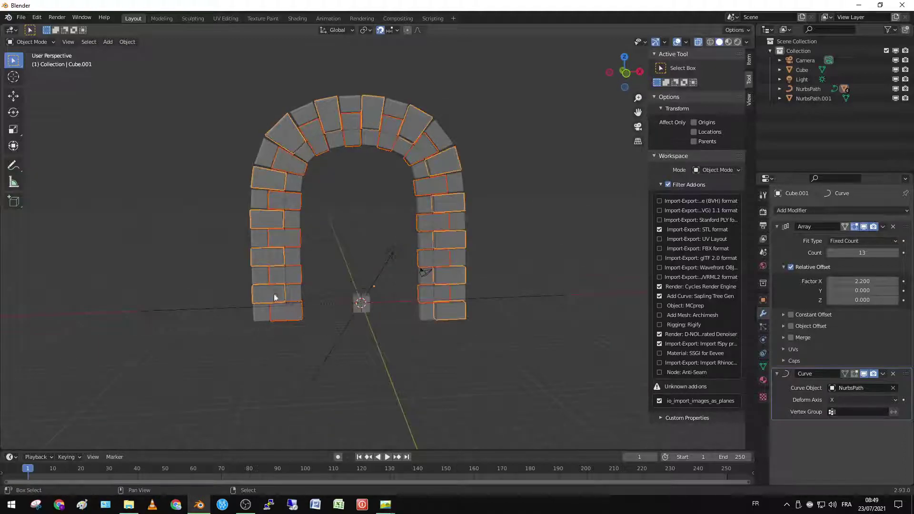
{"action": "left_click", "coordinate": [300, 293], "text": "shift"}
{"action": "scroll", "coordinate": [298, 212], "scroll_direction": "up", "scroll_amount": 3}
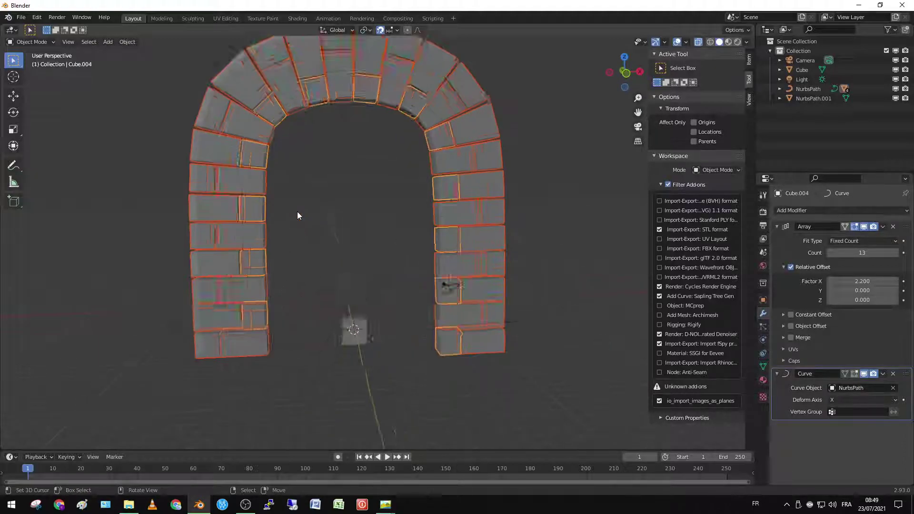
{"action": "middle_click_drag", "start_coordinate": [301, 212], "coordinate": [319, 209]}
{"action": "scroll", "coordinate": [318, 212], "scroll_direction": "up", "scroll_amount": 4}
{"action": "scroll", "coordinate": [328, 217], "scroll_direction": "up", "scroll_amount": 1}
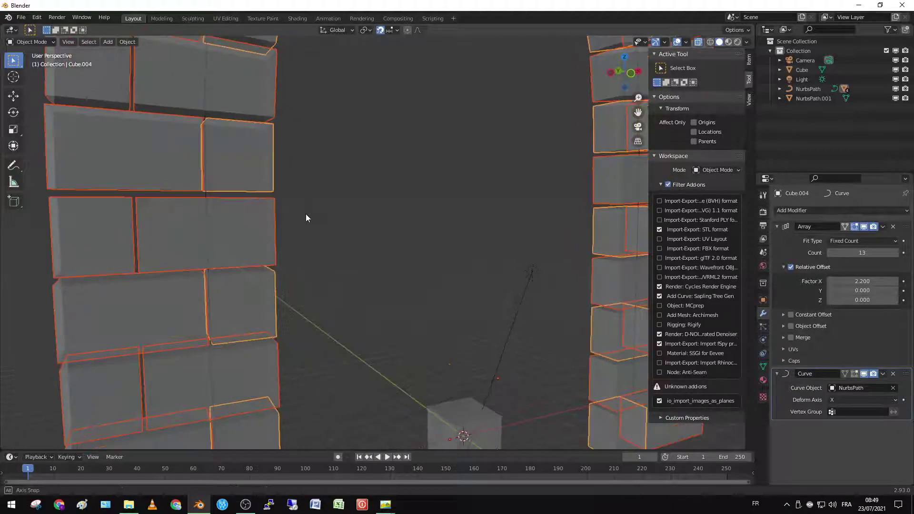
{"action": "left_click", "coordinate": [207, 196], "text": "shift"}
Step: Orbit around the arch from above and reselect the Cube.004 brick layer
{"action": "scroll", "coordinate": [215, 195], "scroll_direction": "down", "scroll_amount": 10}
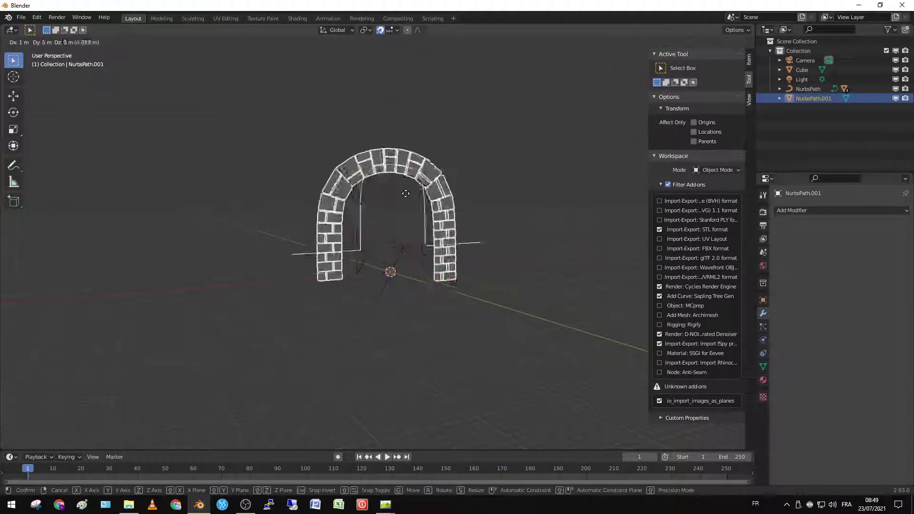
{"action": "scroll", "coordinate": [373, 213], "scroll_direction": "up", "scroll_amount": 2}
{"action": "scroll", "coordinate": [407, 196], "scroll_direction": "up", "scroll_amount": 3}
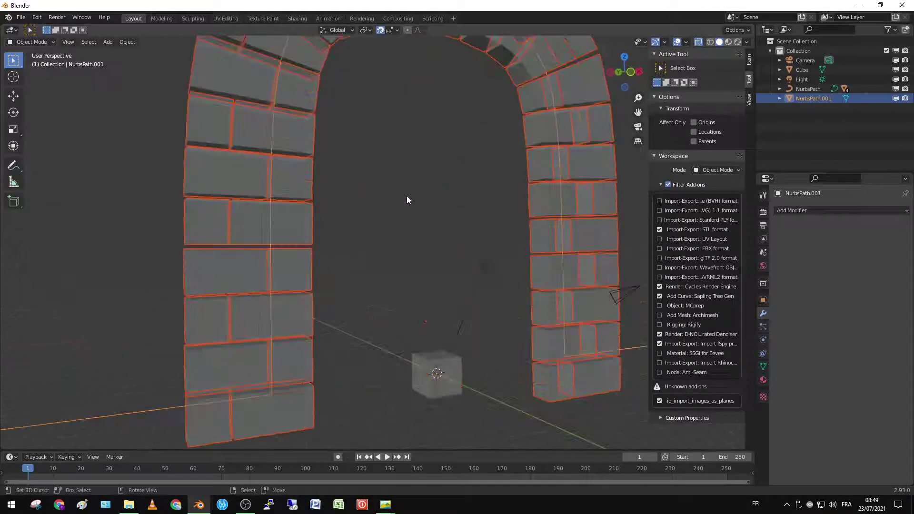
{"action": "scroll", "coordinate": [366, 332], "scroll_direction": "up", "scroll_amount": 2}
{"action": "scroll", "coordinate": [320, 228], "scroll_direction": "up", "scroll_amount": 2}
{"action": "scroll", "coordinate": [333, 238], "scroll_direction": "down", "scroll_amount": 7}
{"action": "middle_click_drag", "start_coordinate": [344, 249], "coordinate": [439, 298]}
{"action": "scroll", "coordinate": [440, 295], "scroll_direction": "up", "scroll_amount": 4}
{"action": "scroll", "coordinate": [459, 407], "scroll_direction": "down", "scroll_amount": 2}
{"action": "scroll", "coordinate": [457, 350], "scroll_direction": "up", "scroll_amount": 4}
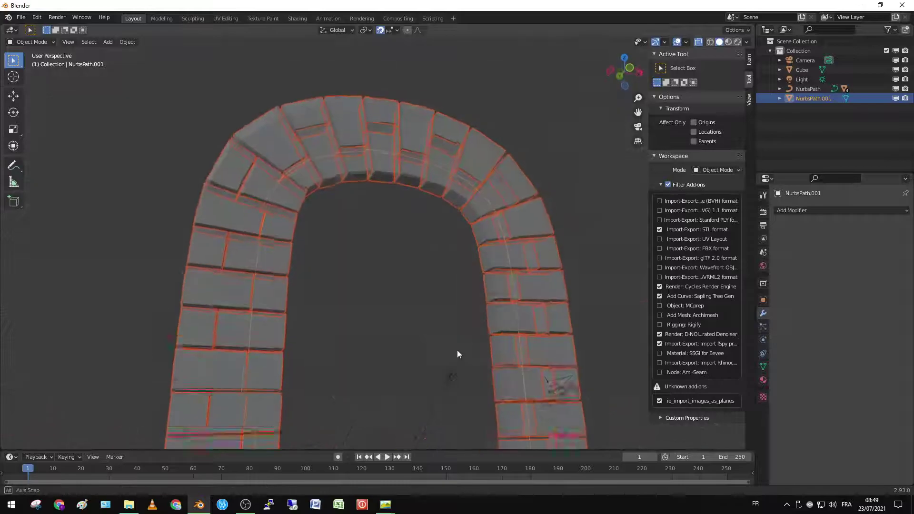
{"action": "middle_click_drag", "start_coordinate": [457, 350], "coordinate": [257, 264]}
{"action": "scroll", "coordinate": [297, 270], "scroll_direction": "down", "scroll_amount": 2}
{"action": "scroll", "coordinate": [296, 270], "scroll_direction": "up", "scroll_amount": 5}
{"action": "left_click", "coordinate": [276, 281]}
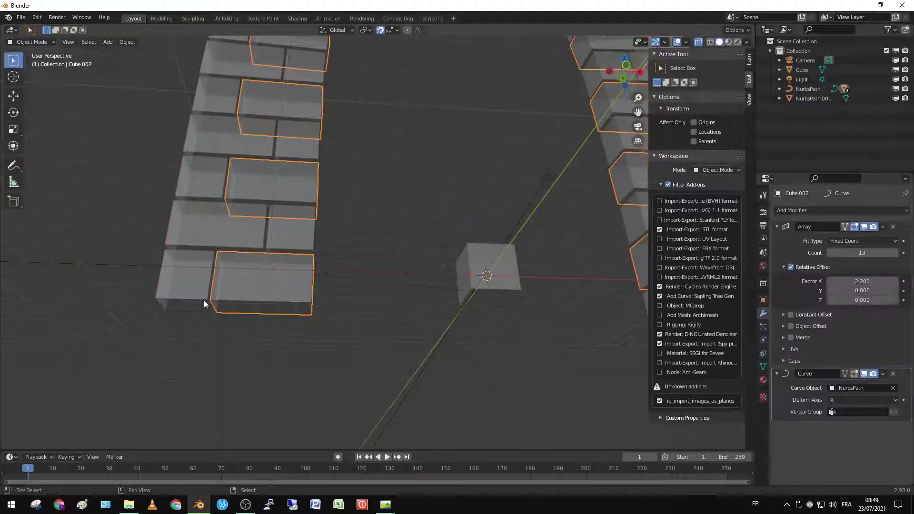
Step: Cycle through the overlapping objects, then select the original NurbsPath and Cube.002
{"action": "mouse_move", "coordinate": [291, 233]}
{"action": "middle_mouse_down"}
{"action": "mouse_move", "coordinate": [311, 276]}
{"action": "mouse_move", "coordinate": [275, 285]}
{"action": "middle_mouse_up"}
{"action": "left_click", "coordinate": [302, 285]}
{"action": "left_click", "coordinate": [302, 286]}
{"action": "left_click", "coordinate": [302, 285]}
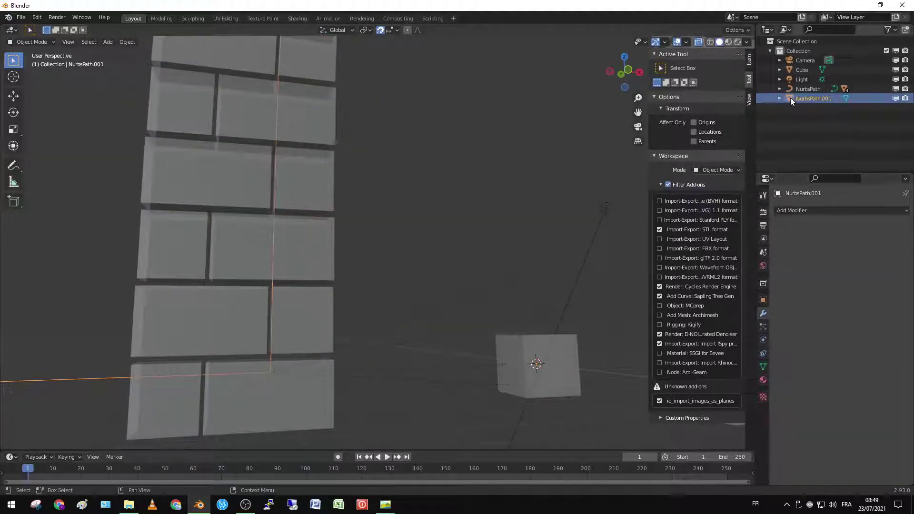
{"action": "left_click", "coordinate": [805, 89]}
{"action": "left_click", "coordinate": [278, 396]}
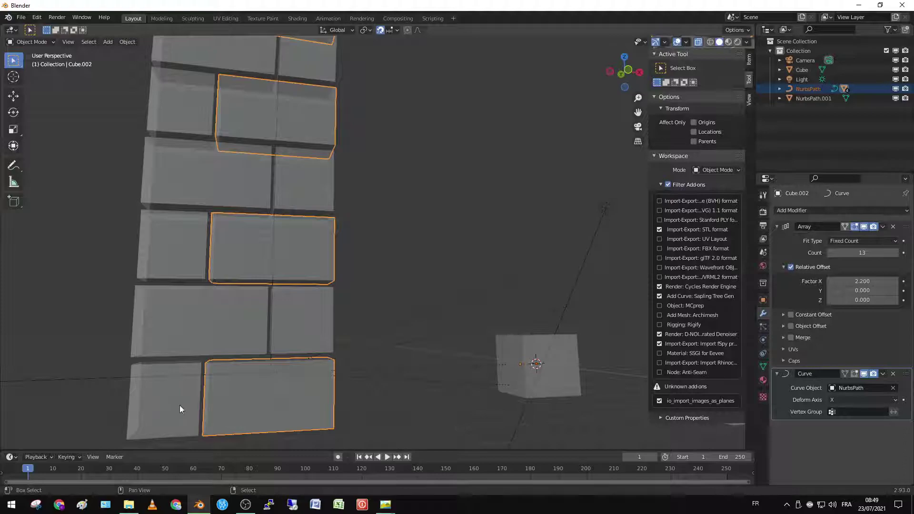
{"action": "scroll", "coordinate": [276, 324], "scroll_direction": "down", "scroll_amount": 3}
{"action": "scroll", "coordinate": [286, 326], "scroll_direction": "down", "scroll_amount": 3}
Step: Duplicate the arch with its curve and place the copy along X
{"action": "key", "text": "shift+d"}
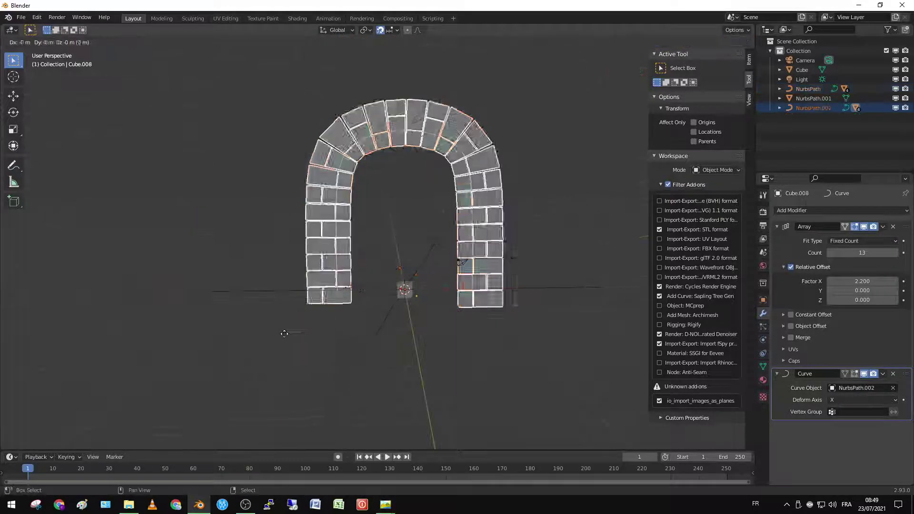
{"action": "key", "text": "x"}
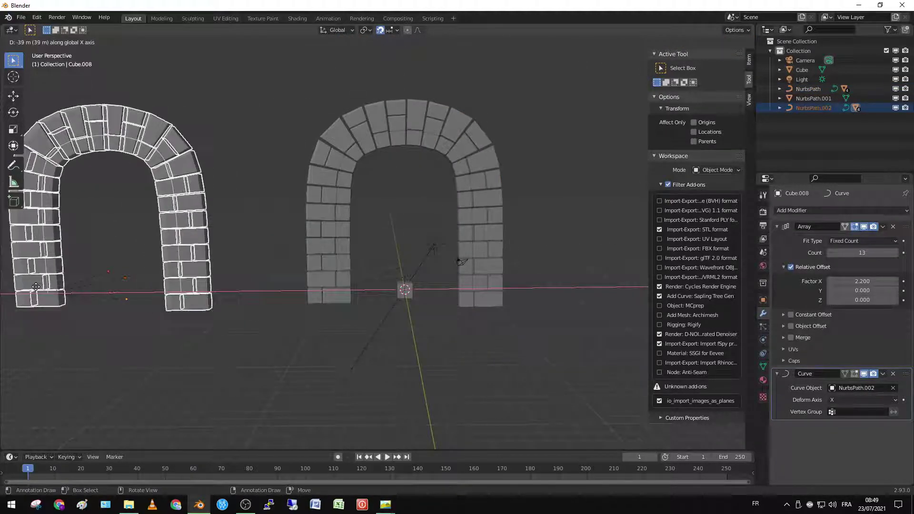
{"action": "left_click", "coordinate": [62, 288]}
{"action": "scroll", "coordinate": [367, 316], "scroll_direction": "down", "scroll_amount": 5}
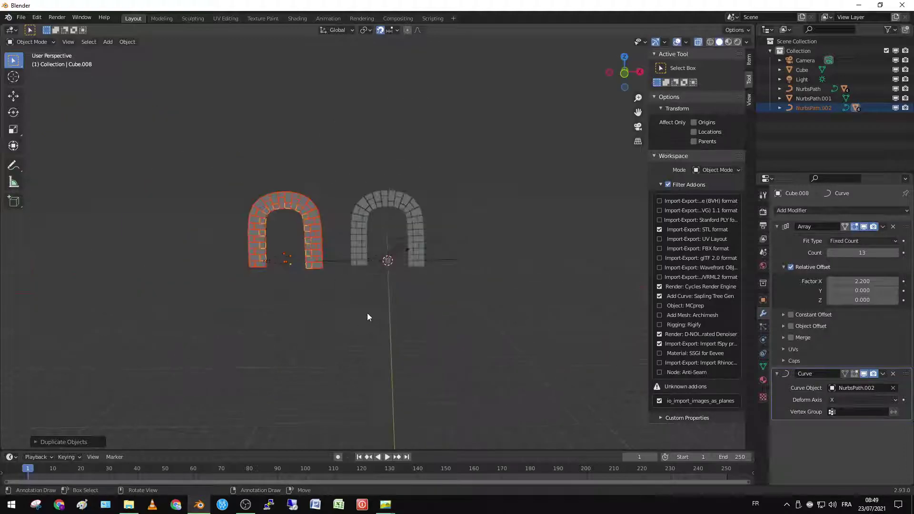
{"action": "middle_click_drag", "start_coordinate": [367, 317], "coordinate": [380, 331]}
Step: Copy the left arch along X as a third arch on the right and compare with the reference photo
{"action": "key", "text": "shift+d"}
{"action": "key", "text": "x"}
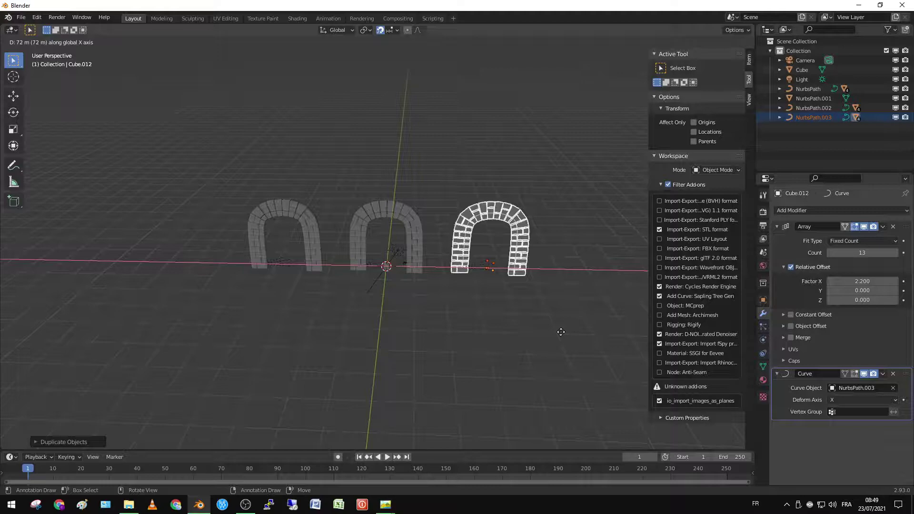
{"action": "left_click", "coordinate": [561, 332]}
{"action": "middle_click_drag", "start_coordinate": [530, 324], "coordinate": [519, 308]}
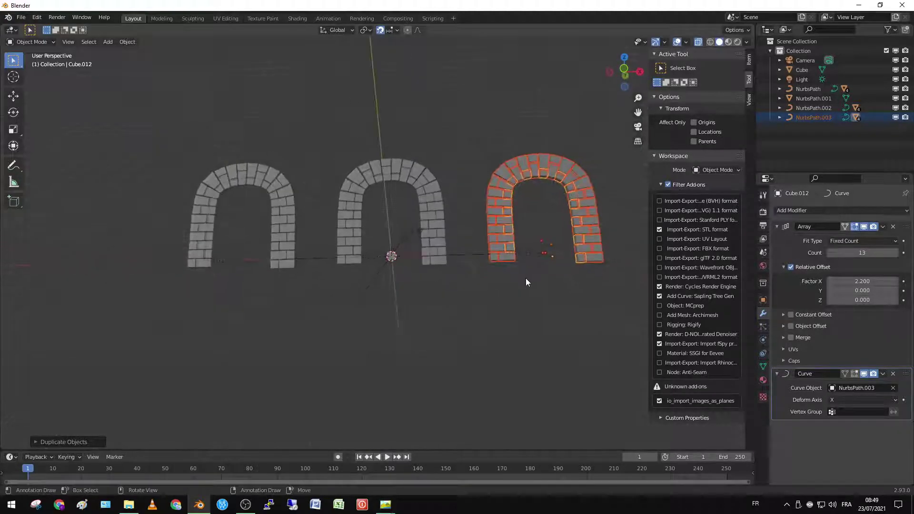
{"action": "key", "text": "alt+Tab"}
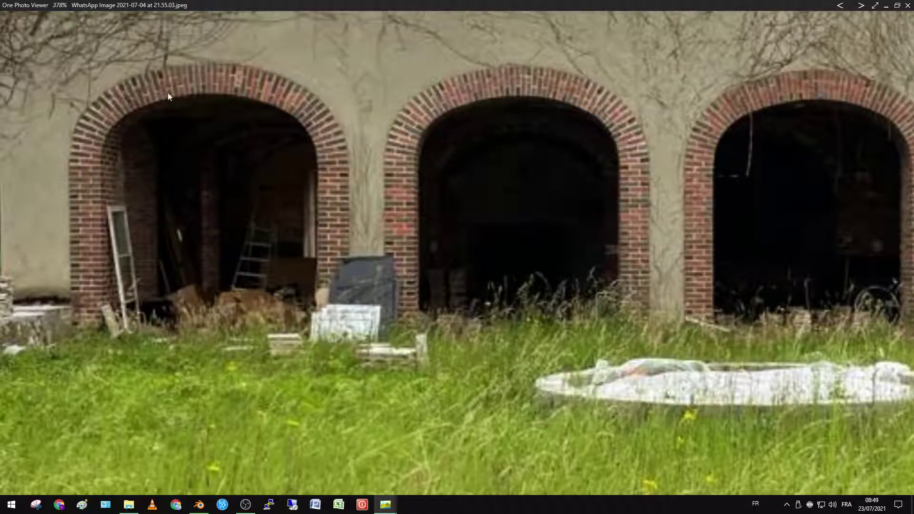
{"action": "key", "text": "alt+Tab"}
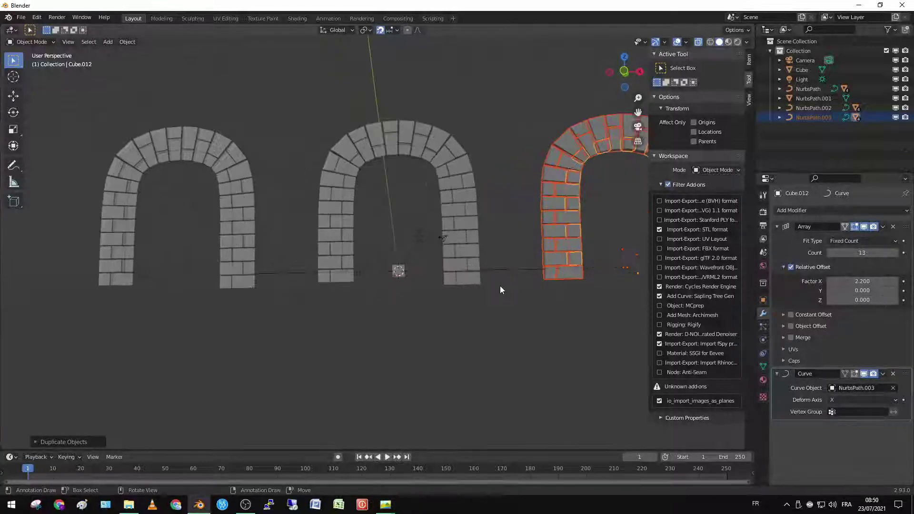
Step: Slide the right arch to a new position along the X axis
{"action": "key", "text": "shift+d"}
{"action": "key", "text": "x"}
{"action": "key", "text": "Return"}
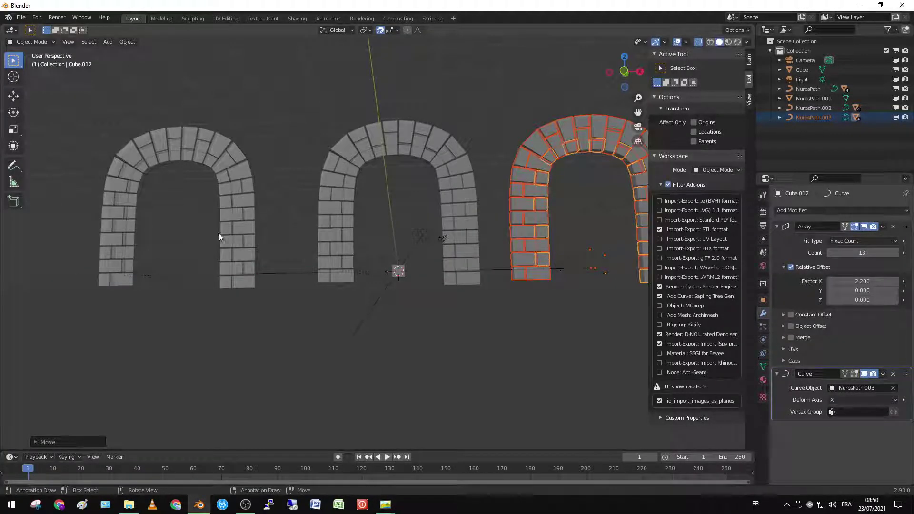
{"action": "mouse_move", "coordinate": [219, 237]}
{"action": "middle_mouse_down"}
{"action": "mouse_move", "coordinate": [234, 247]}
{"action": "mouse_move", "coordinate": [117, 168]}
{"action": "middle_mouse_up"}
Step: Select the left arch's bricks and guide curve and move them along X
{"action": "left_click", "coordinate": [128, 172]}
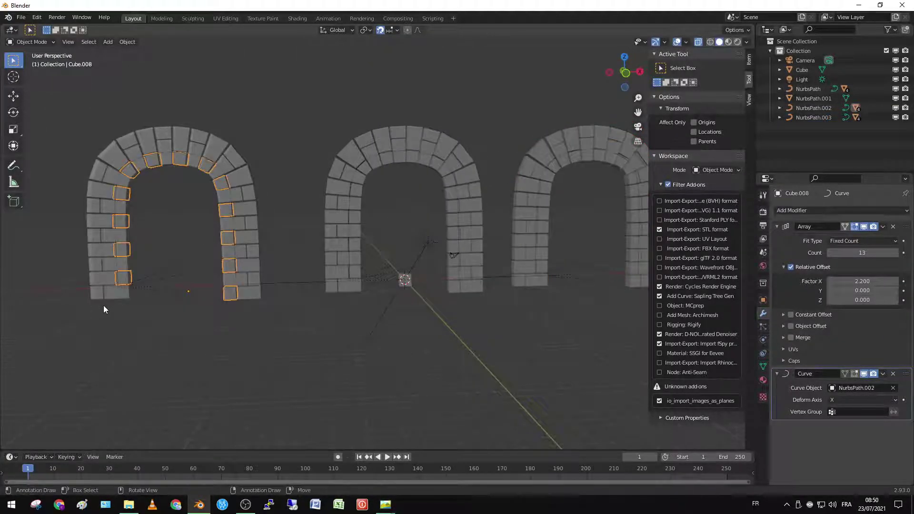
{"action": "left_click_drag", "start_coordinate": [104, 304], "coordinate": [112, 276], "text": "shift"}
{"action": "scroll", "coordinate": [157, 286], "scroll_direction": "up", "scroll_amount": 4}
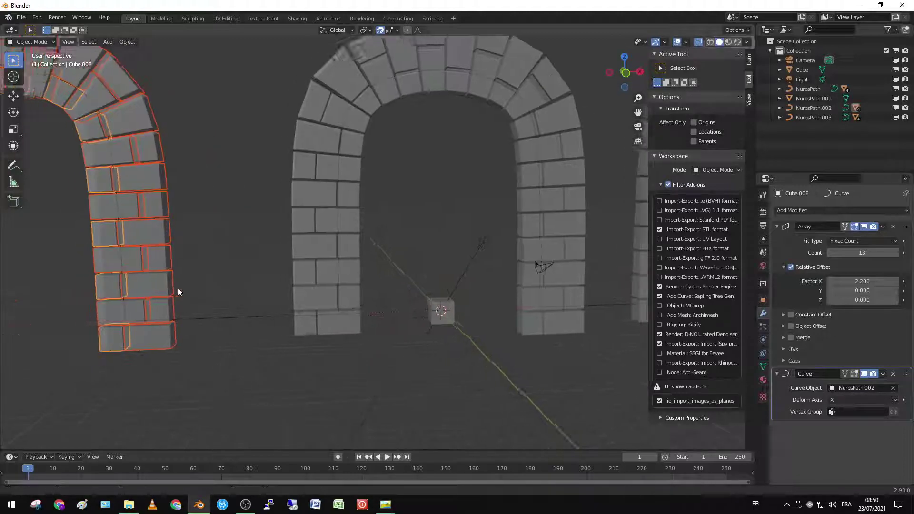
{"action": "scroll", "coordinate": [205, 288], "scroll_direction": "up", "scroll_amount": 5}
{"action": "middle_click_drag", "start_coordinate": [230, 285], "coordinate": [433, 267], "text": "shift"}
{"action": "scroll", "coordinate": [213, 241], "scroll_direction": "up", "scroll_amount": 4}
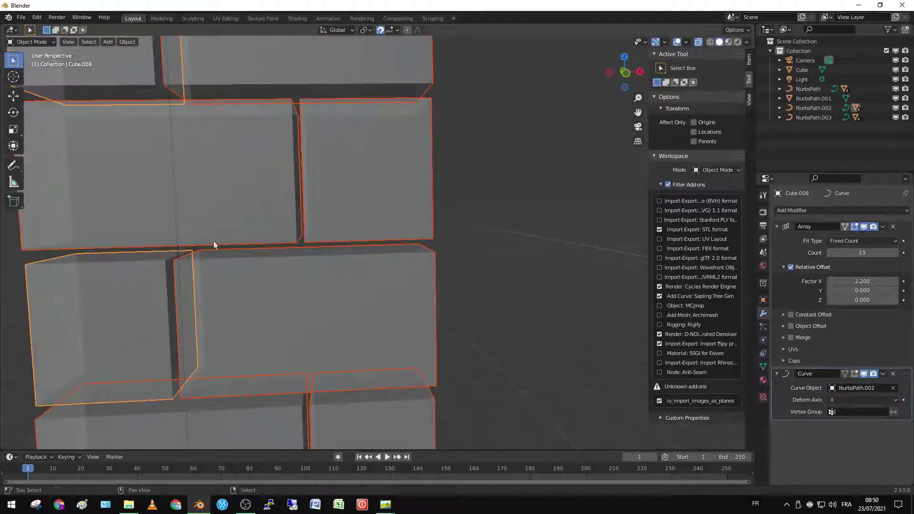
{"action": "left_click", "coordinate": [174, 251]}
{"action": "scroll", "coordinate": [181, 249], "scroll_direction": "down", "scroll_amount": 15}
{"action": "key", "text": "g"}
{"action": "key", "text": "x"}
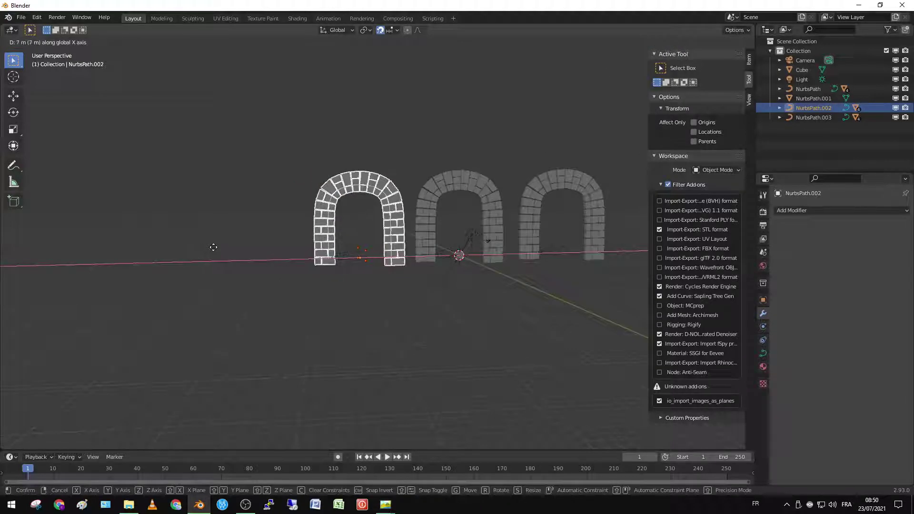
{"action": "left_click", "coordinate": [211, 247]}
Step: In front orthographic view, nudge the left arch slightly left along X for even spacing
{"action": "middle_click_drag", "start_coordinate": [301, 259], "coordinate": [280, 261]}
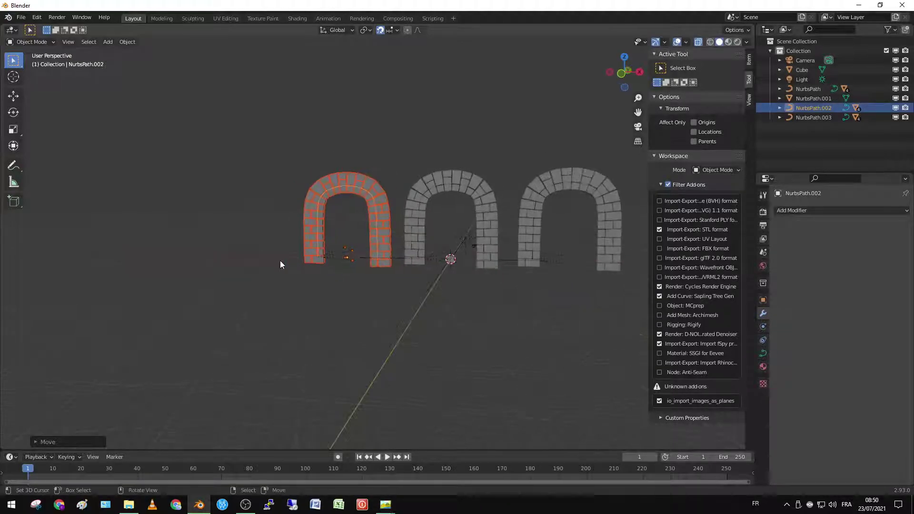
{"action": "key", "text": "KP_1"}
{"action": "key", "text": "g"}
{"action": "key", "text": "x"}
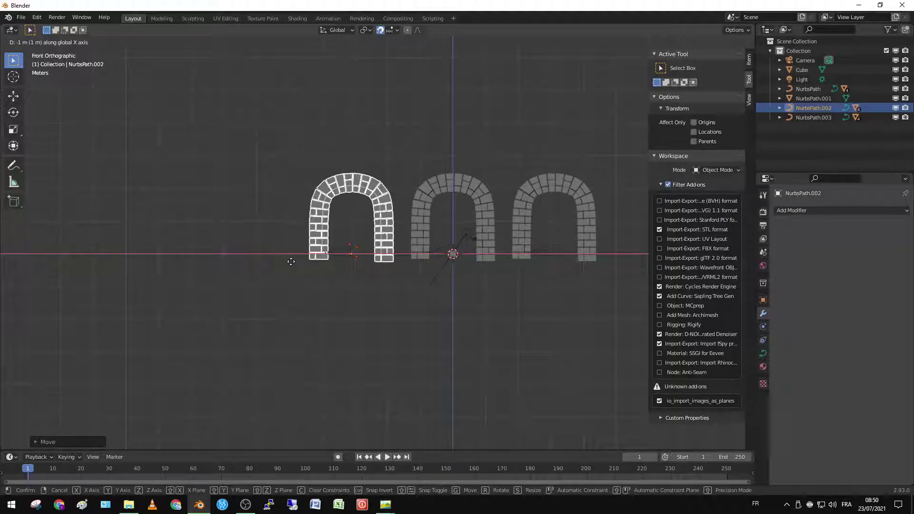
{"action": "left_click", "coordinate": [289, 265]}
{"action": "middle_click_drag", "start_coordinate": [324, 265], "coordinate": [323, 275]}
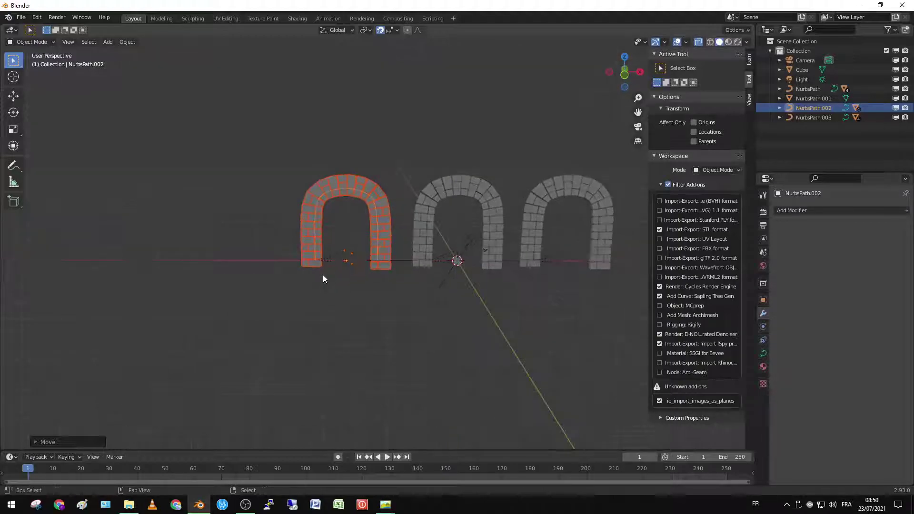
{"action": "key", "text": "shift+a"}
Step: Add a plane and scale it up about 3.9 times as the ground floor
{"action": "left_click", "coordinate": [376, 266]}
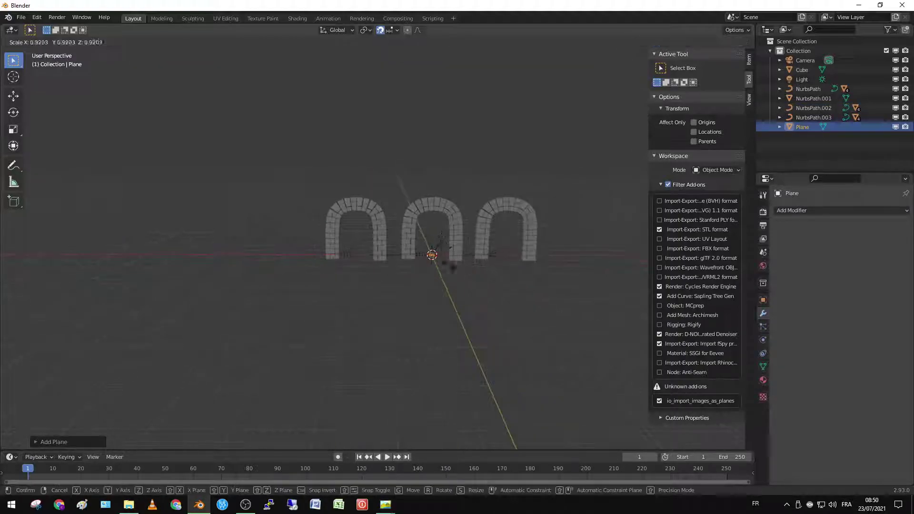
{"action": "key", "text": "s"}
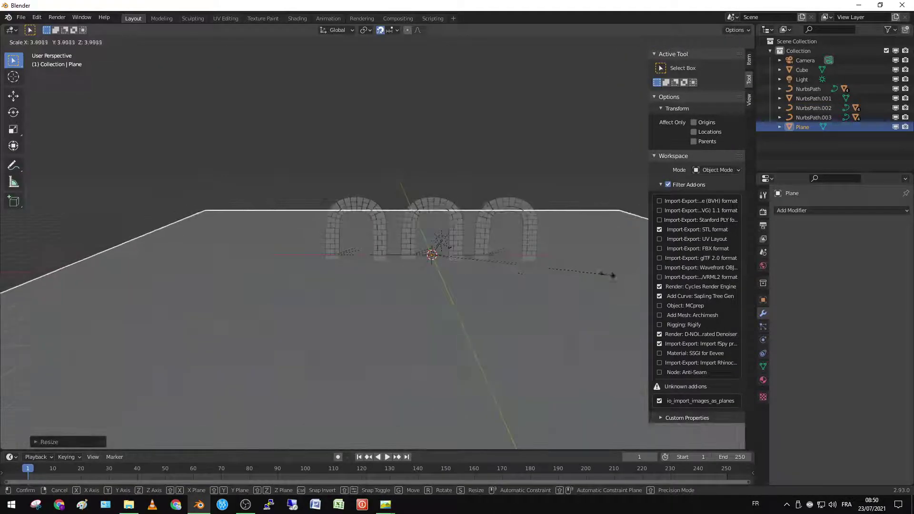
{"action": "left_click", "coordinate": [605, 275]}
{"action": "scroll", "coordinate": [529, 255], "scroll_direction": "up", "scroll_amount": 4}
Step: Check the middle arch curve's left end point in Edit Mode, then select and clear the left arch bricks
{"action": "left_click", "coordinate": [312, 305]}
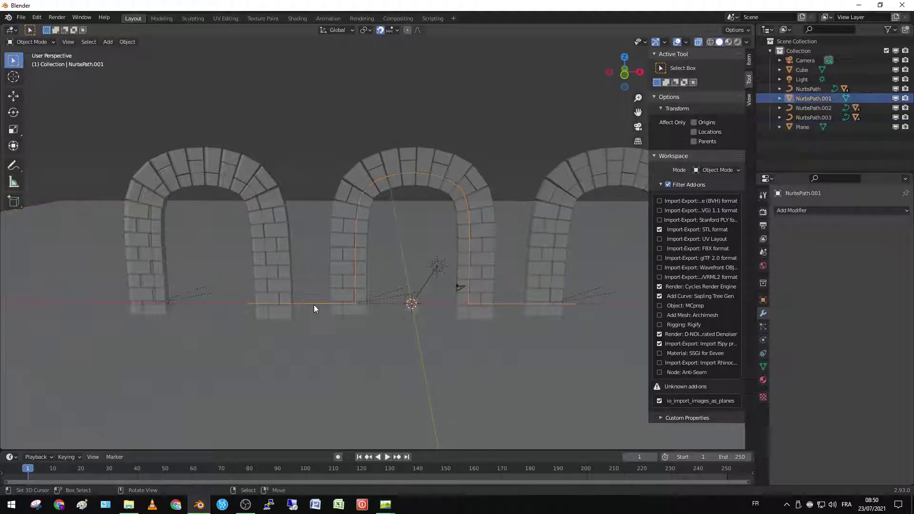
{"action": "key", "text": "Tab"}
{"action": "left_click", "coordinate": [253, 304]}
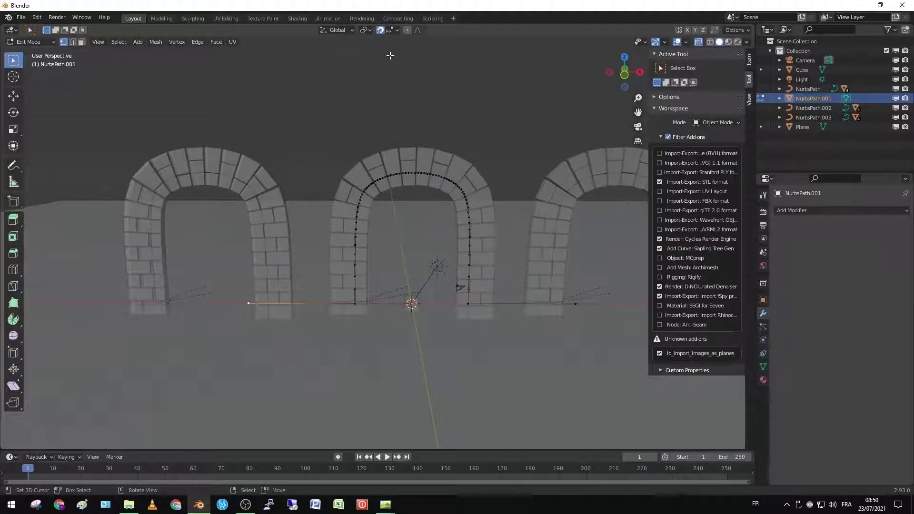
{"action": "key", "text": "Tab"}
{"action": "left_click", "coordinate": [142, 297]}
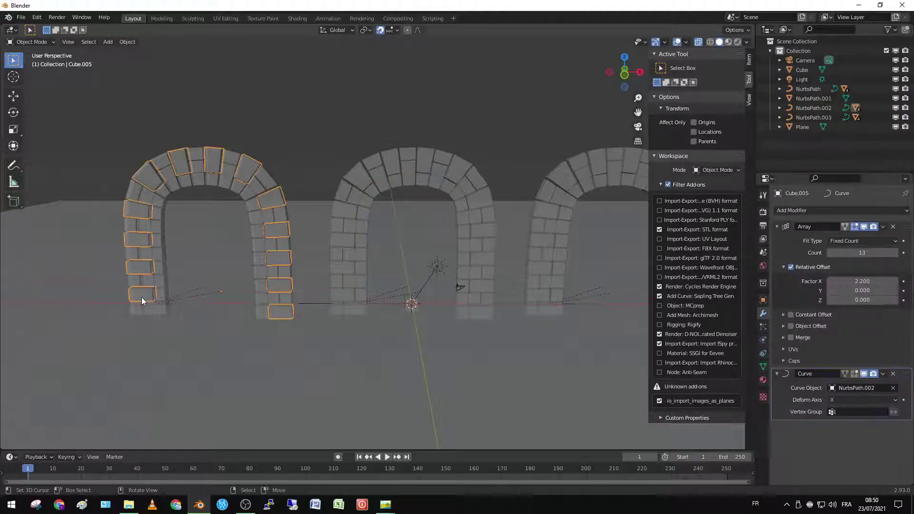
{"action": "middle_click_drag", "start_coordinate": [184, 304], "coordinate": [182, 293]}
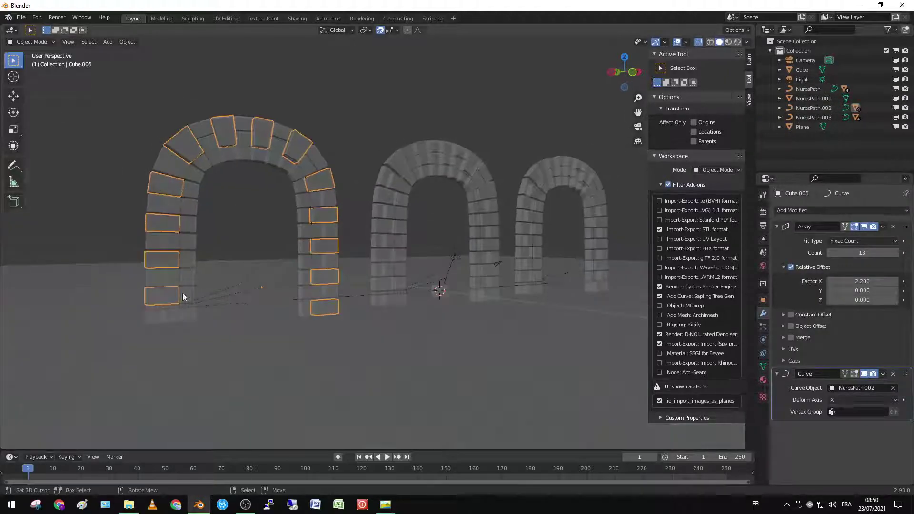
{"action": "left_click", "coordinate": [166, 291]}
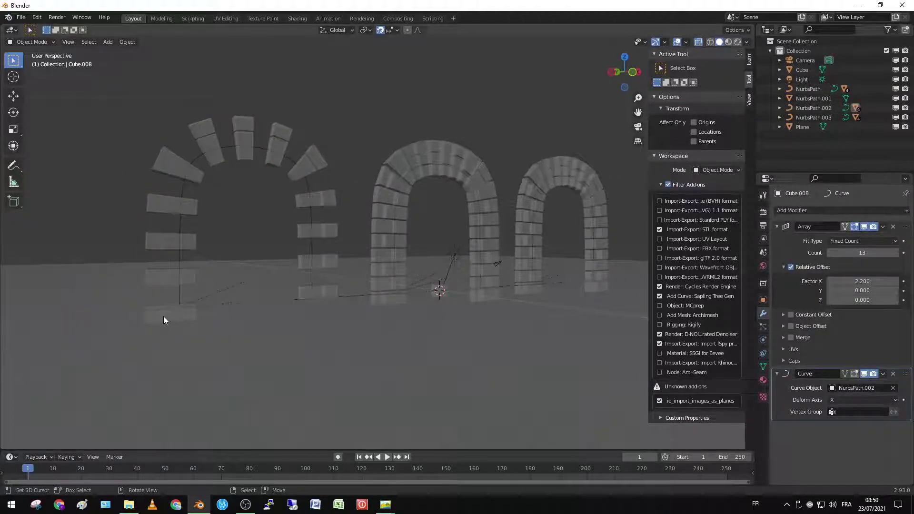
Step: Remove the left arch's bricks and inspect the middle arch curve's points
{"action": "left_click", "coordinate": [164, 316]}
{"action": "key", "text": "h"}
{"action": "left_click", "coordinate": [176, 288]}
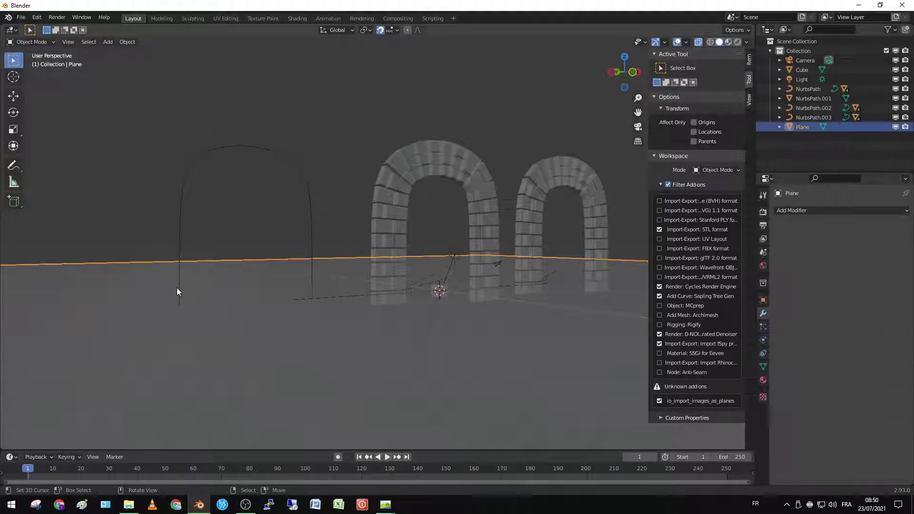
{"action": "left_click", "coordinate": [343, 296]}
{"action": "key", "text": "Tab"}
{"action": "middle_click_drag", "start_coordinate": [354, 299], "coordinate": [134, 258]}
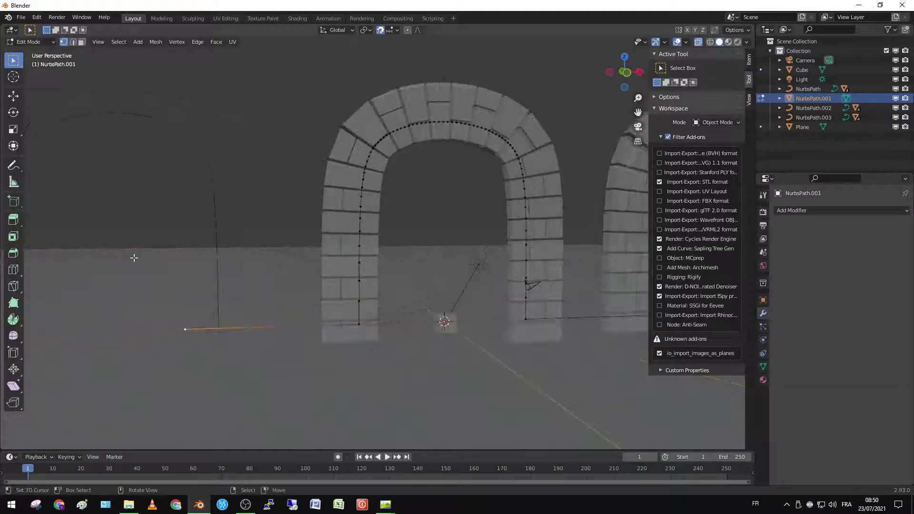
{"action": "key", "text": "Tab"}
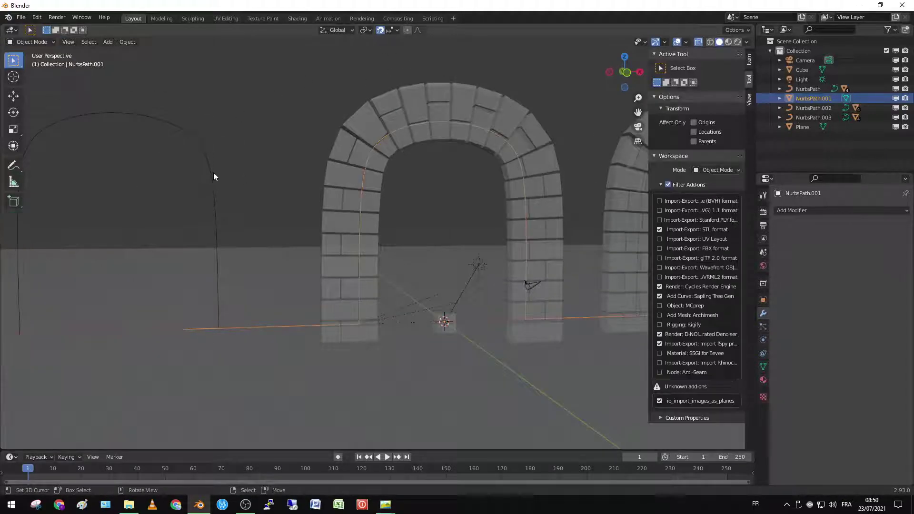
Step: Duplicate the left and right arch curves in place as NurbsPath.004 and .005
{"action": "left_click", "coordinate": [202, 150]}
{"action": "scroll", "coordinate": [526, 179], "scroll_direction": "down", "scroll_amount": 3}
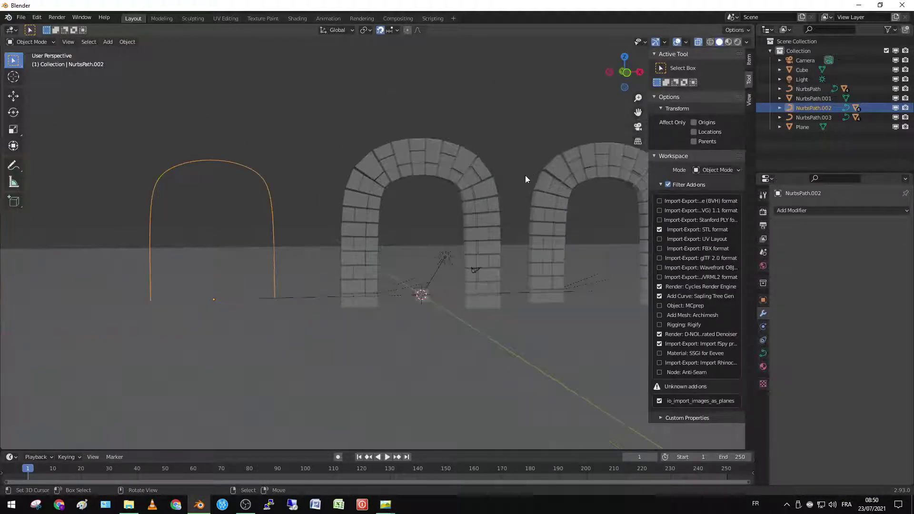
{"action": "left_click", "coordinate": [555, 192]}
{"action": "left_click", "coordinate": [270, 195], "text": "shift"}
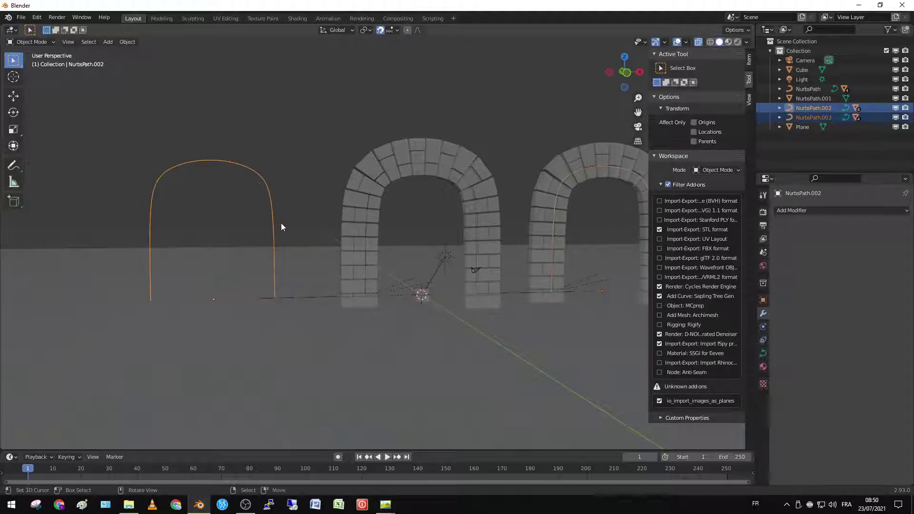
{"action": "key", "text": "shift+d"}
{"action": "key", "text": "Escape"}
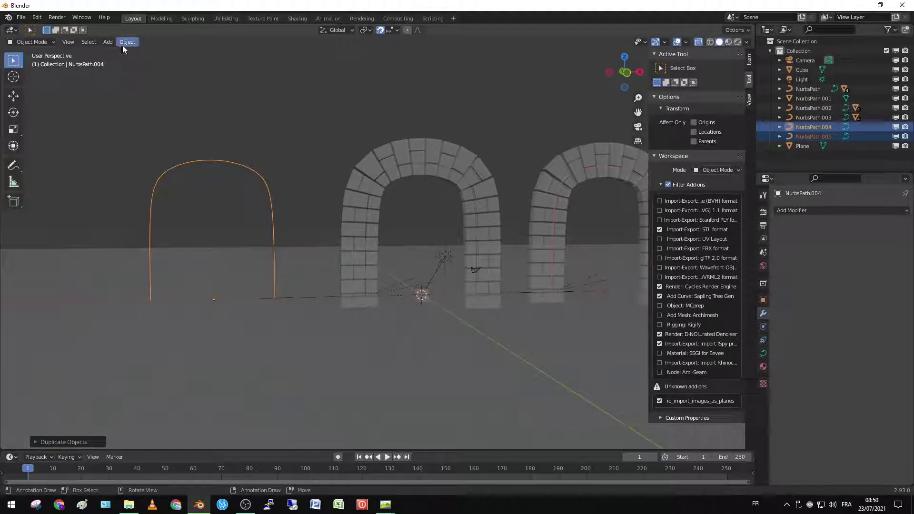
Step: Convert the copied curves to meshes and join them with NurbsPath.001
{"action": "left_click", "coordinate": [125, 44]}
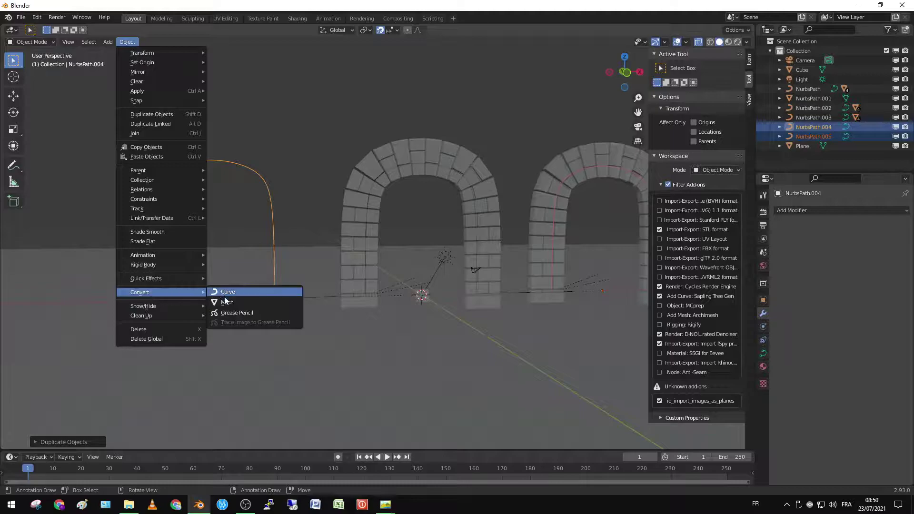
{"action": "left_click", "coordinate": [227, 301]}
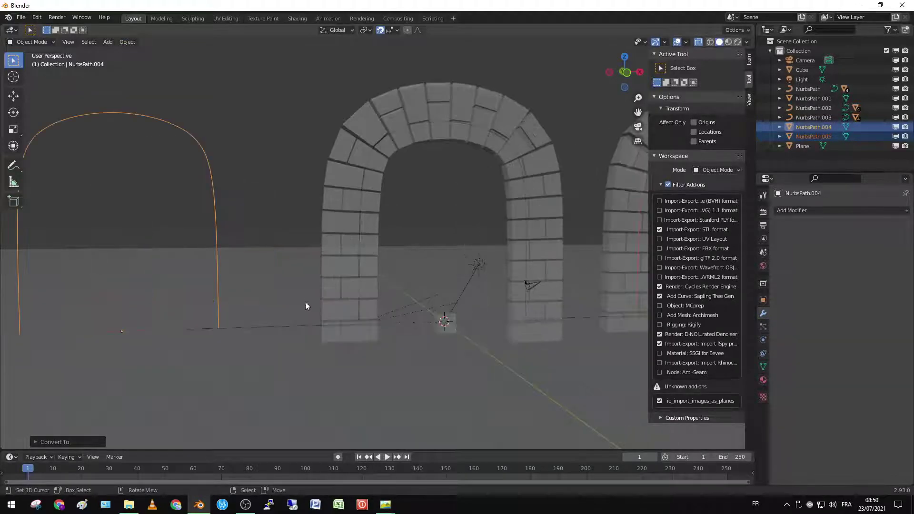
{"action": "left_click", "coordinate": [302, 297], "text": "shift"}
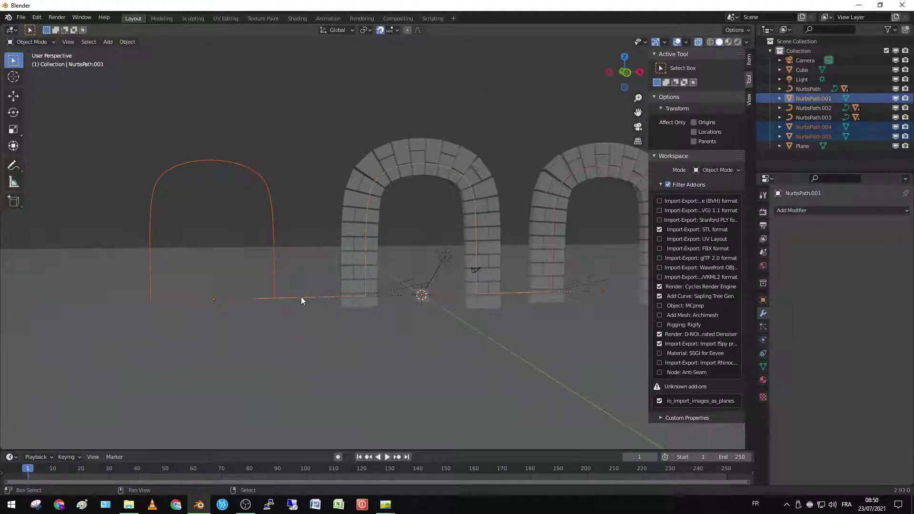
{"action": "key", "text": "ctrl+j"}
Step: Delete the stray end vertices and connect the arch end to the next vertex
{"action": "key", "text": "Tab"}
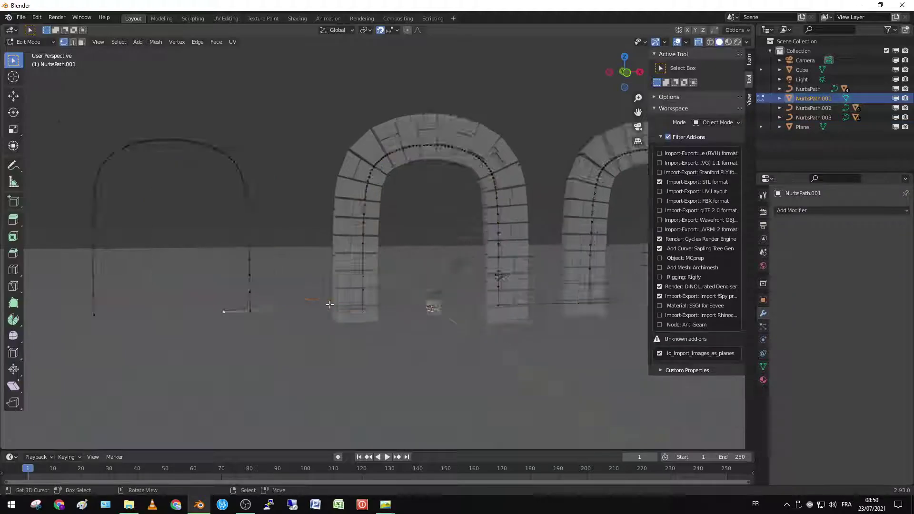
{"action": "scroll", "coordinate": [211, 328], "scroll_direction": "up", "scroll_amount": 3}
{"action": "scroll", "coordinate": [222, 327], "scroll_direction": "down", "scroll_amount": 4}
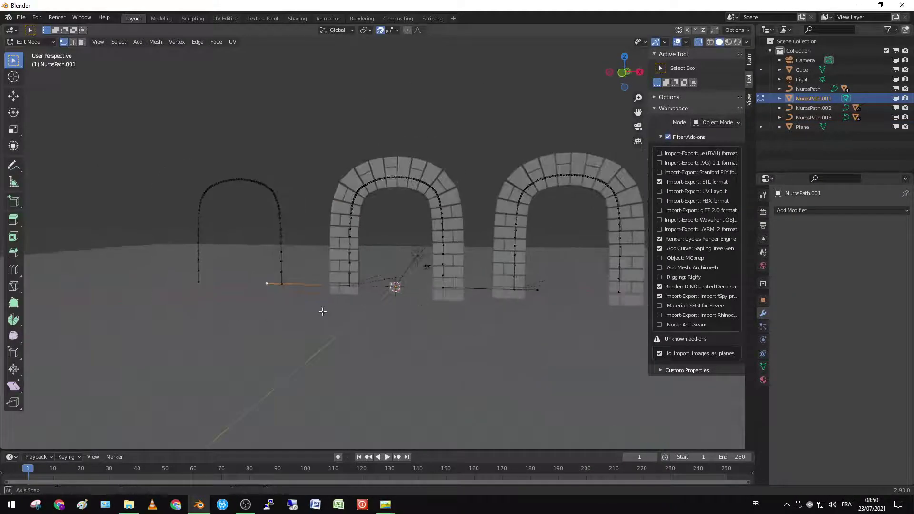
{"action": "key", "text": "x"}
{"action": "right_click", "coordinate": [546, 288]}
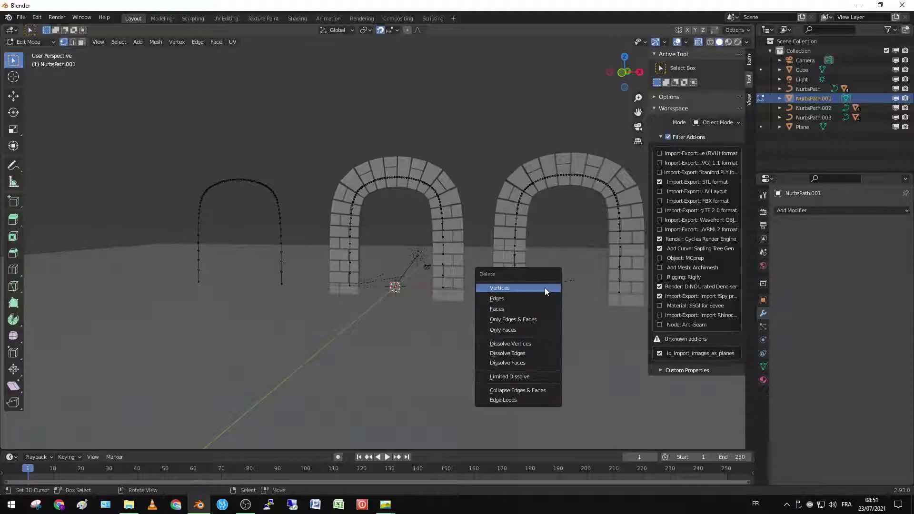
{"action": "left_click", "coordinate": [544, 288]}
{"action": "left_click", "coordinate": [440, 289], "text": "shift"}
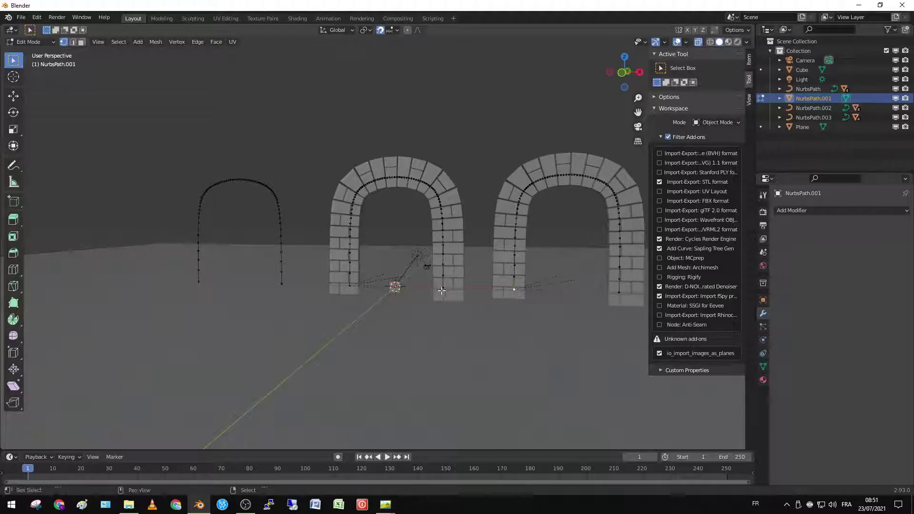
{"action": "key", "text": "f"}
Step: Select the middle and left arch end vertices and extrude from them
{"action": "left_click", "coordinate": [355, 290]}
{"action": "left_click", "coordinate": [276, 286], "text": "shift"}
{"action": "scroll", "coordinate": [276, 286], "scroll_direction": "down", "scroll_amount": 4}
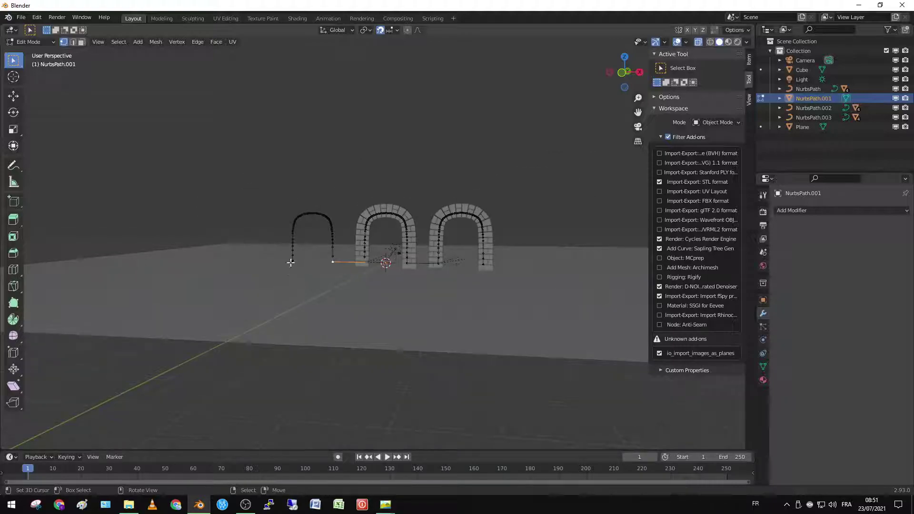
{"action": "scroll", "coordinate": [478, 269], "scroll_direction": "up", "scroll_amount": 4}
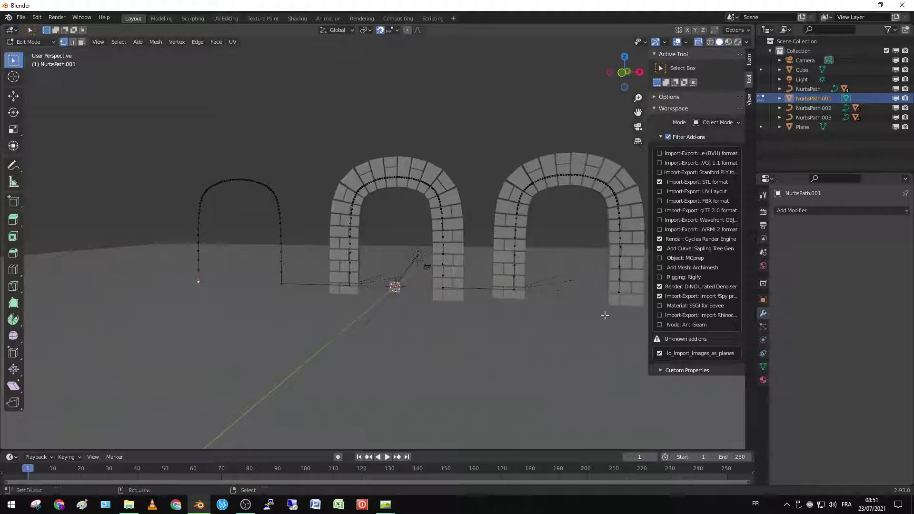
{"action": "key", "text": "e"}
{"action": "key", "text": "Escape"}
Step: Resize the extruded endpoints and extrude both outline ends straight up along Z
{"action": "key", "text": "s"}
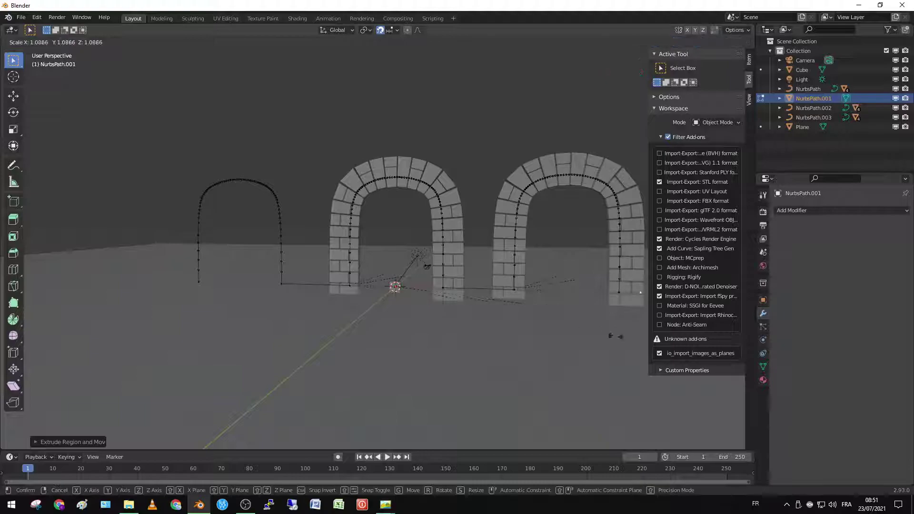
{"action": "left_click", "coordinate": [628, 355]}
{"action": "scroll", "coordinate": [497, 368], "scroll_direction": "down", "scroll_amount": 3}
{"action": "scroll", "coordinate": [496, 368], "scroll_direction": "down", "scroll_amount": 2}
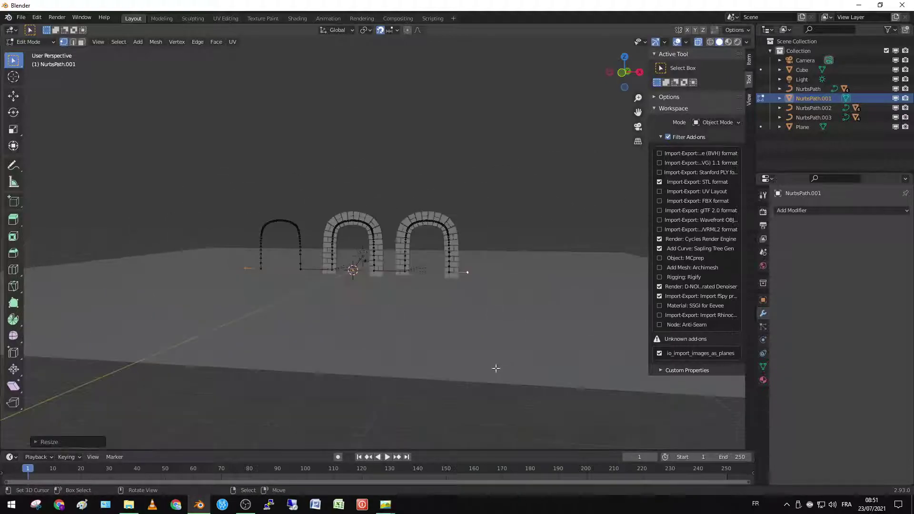
{"action": "key", "text": "e"}
{"action": "key", "text": "z"}
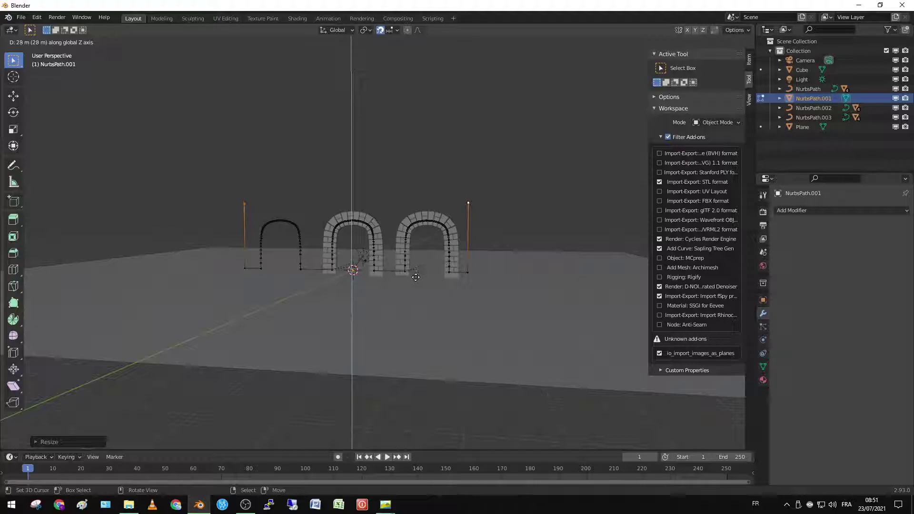
{"action": "left_click", "coordinate": [418, 269]}
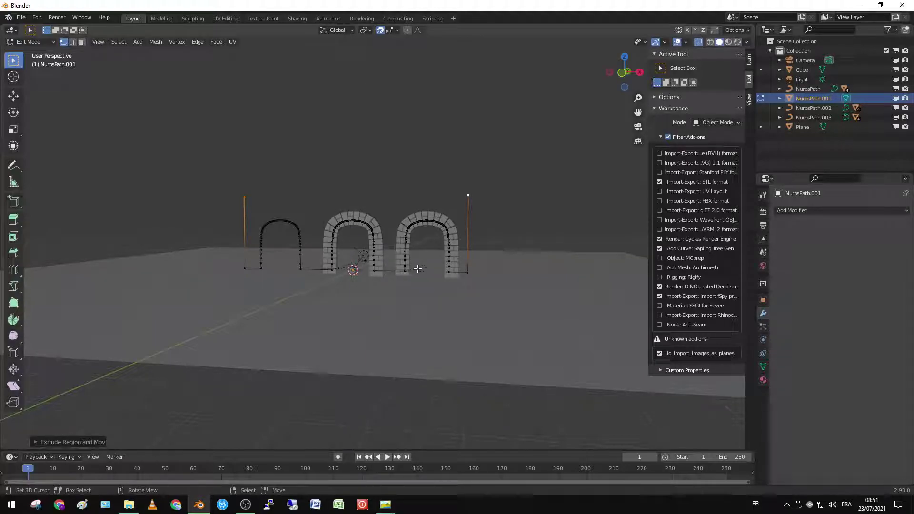
Step: Bridge the raised ends across the top and fill the whole outline into a wall face
{"action": "key", "text": "f"}
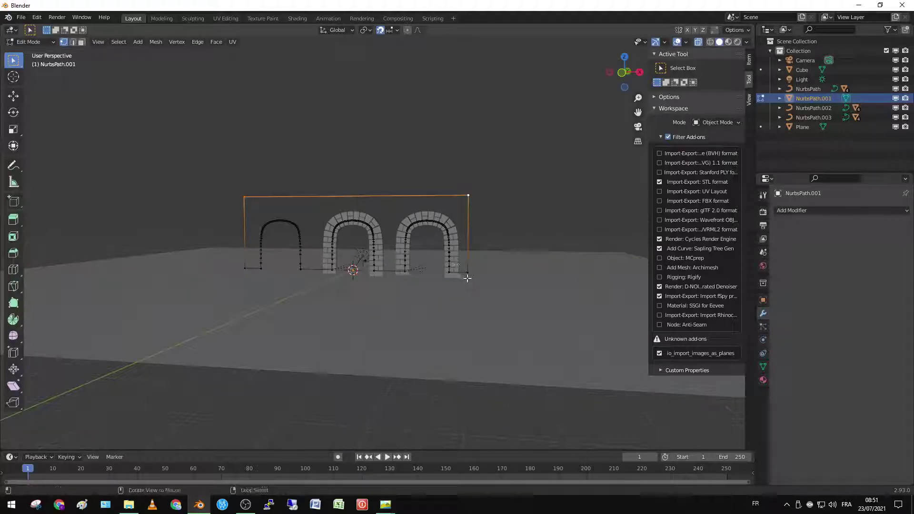
{"action": "key", "text": "l"}
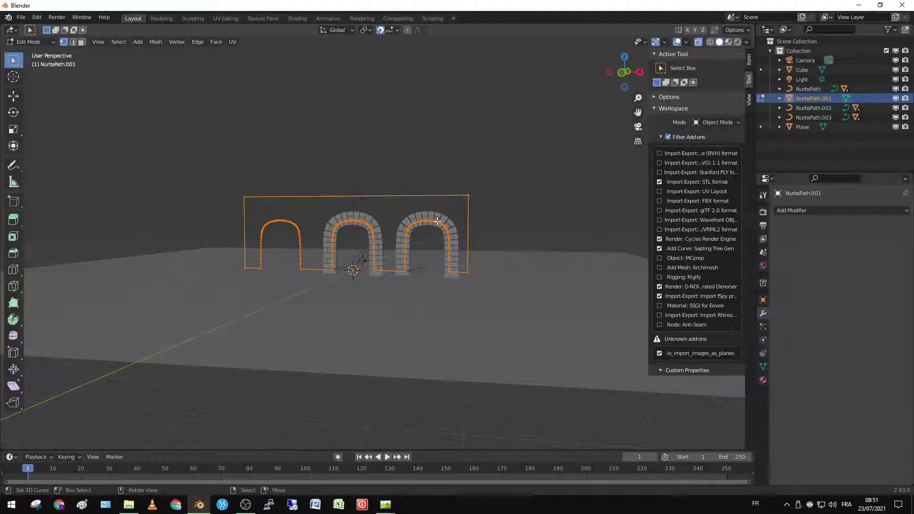
{"action": "key", "text": "f"}
{"action": "middle_click_drag", "start_coordinate": [437, 221], "coordinate": [500, 277]}
Step: Toggle between Object and Edit Mode while orbiting to face the wall squarely
{"action": "scroll", "coordinate": [422, 291], "scroll_direction": "up", "scroll_amount": 3}
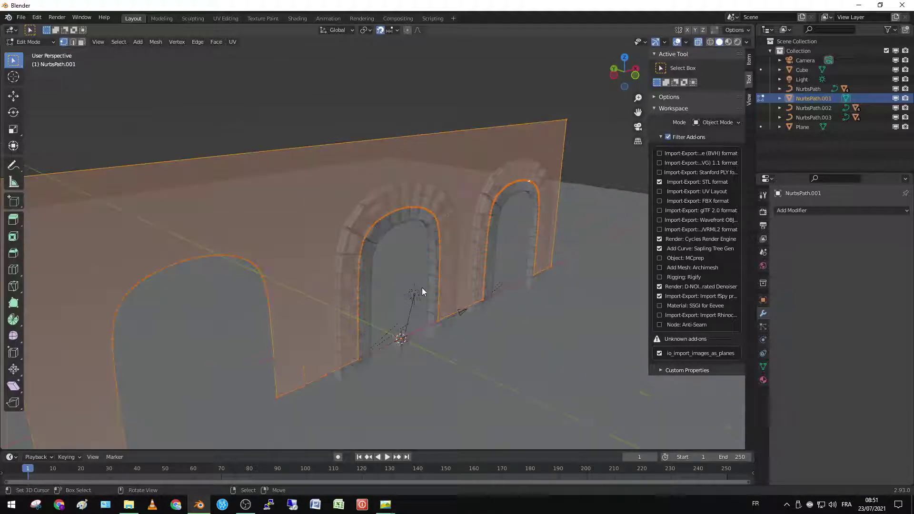
{"action": "key", "text": "Tab"}
{"action": "mouse_move", "coordinate": [422, 291]}
{"action": "middle_mouse_down"}
{"action": "mouse_move", "coordinate": [395, 273]}
{"action": "mouse_move", "coordinate": [297, 271]}
{"action": "mouse_move", "coordinate": [339, 260]}
{"action": "middle_mouse_up"}
{"action": "key", "text": "g"}
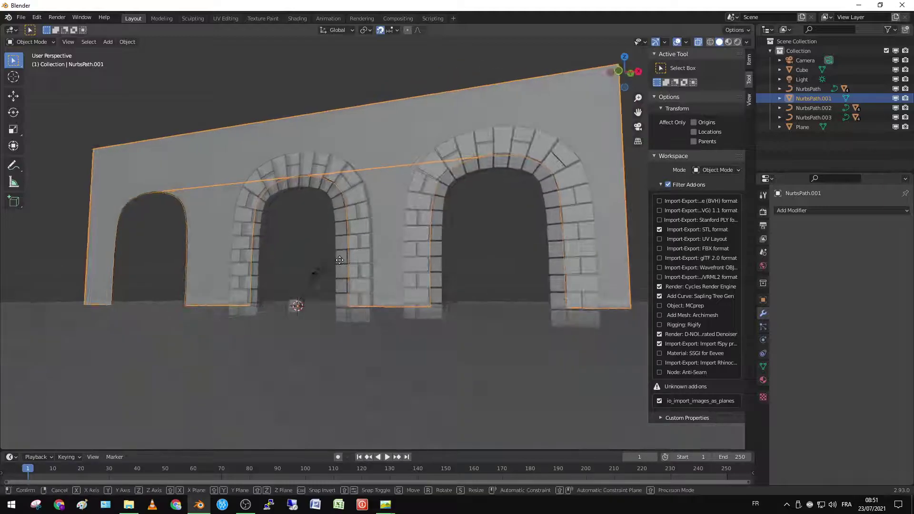
{"action": "key", "text": "Escape"}
{"action": "key", "text": "Tab"}
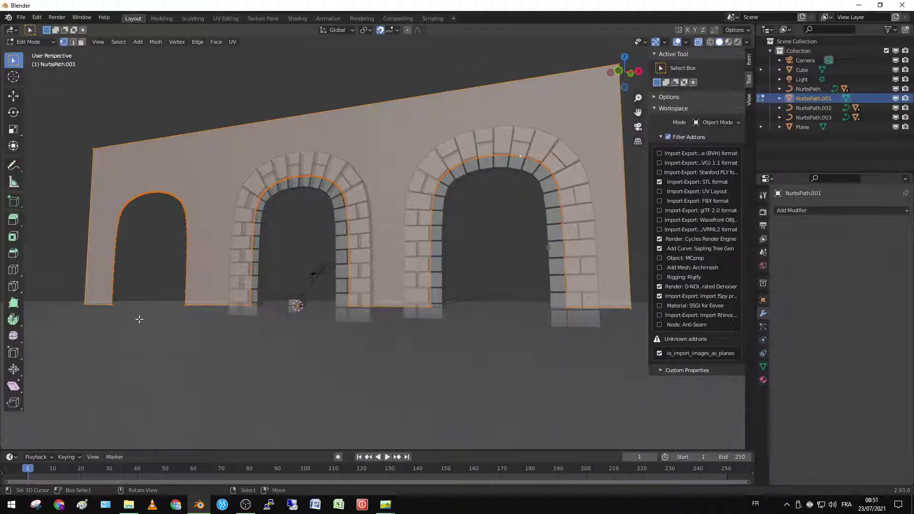
{"action": "mouse_move", "coordinate": [139, 319]}
{"action": "middle_mouse_down"}
{"action": "mouse_move", "coordinate": [154, 313]}
{"action": "mouse_move", "coordinate": [239, 334]}
{"action": "middle_mouse_up"}
{"action": "key", "text": "Tab"}
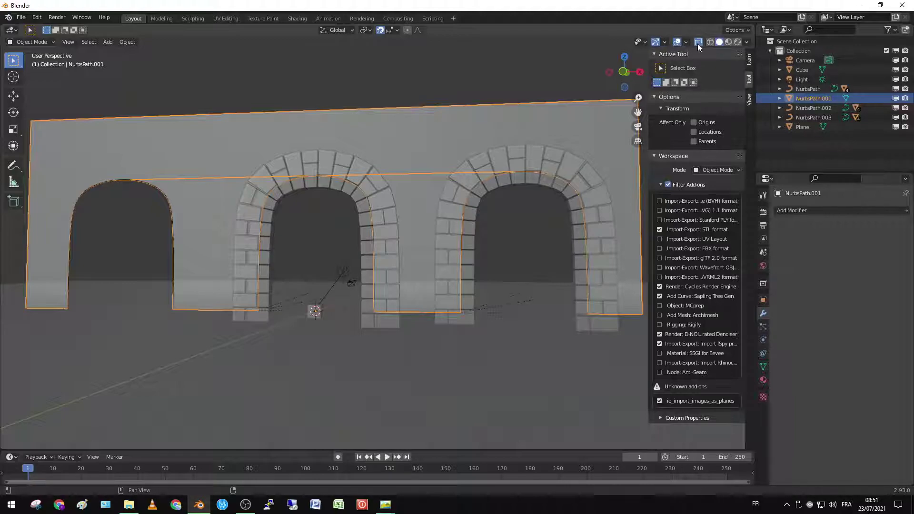
Step: Turn off X-ray and move the ground plane vertically along Z
{"action": "left_click", "coordinate": [698, 43]}
{"action": "middle_click_drag", "start_coordinate": [433, 285], "coordinate": [370, 279]}
{"action": "left_click", "coordinate": [362, 357]}
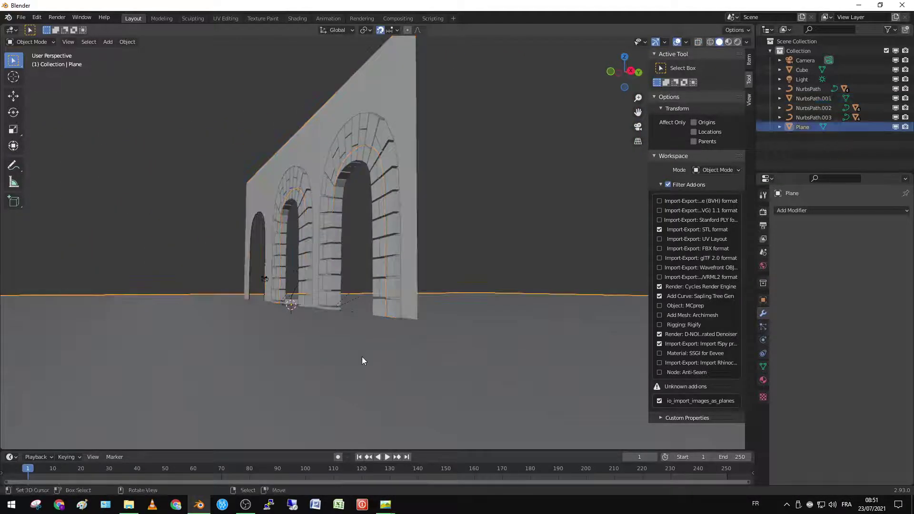
{"action": "key", "text": "g"}
{"action": "key", "text": "z"}
{"action": "left_click", "coordinate": [365, 339]}
Step: Select the arched wall object and enter Edit Mode
{"action": "mouse_move", "coordinate": [364, 338]}
{"action": "middle_mouse_down"}
{"action": "mouse_move", "coordinate": [358, 316]}
{"action": "mouse_move", "coordinate": [437, 350]}
{"action": "mouse_move", "coordinate": [420, 326]}
{"action": "middle_mouse_up"}
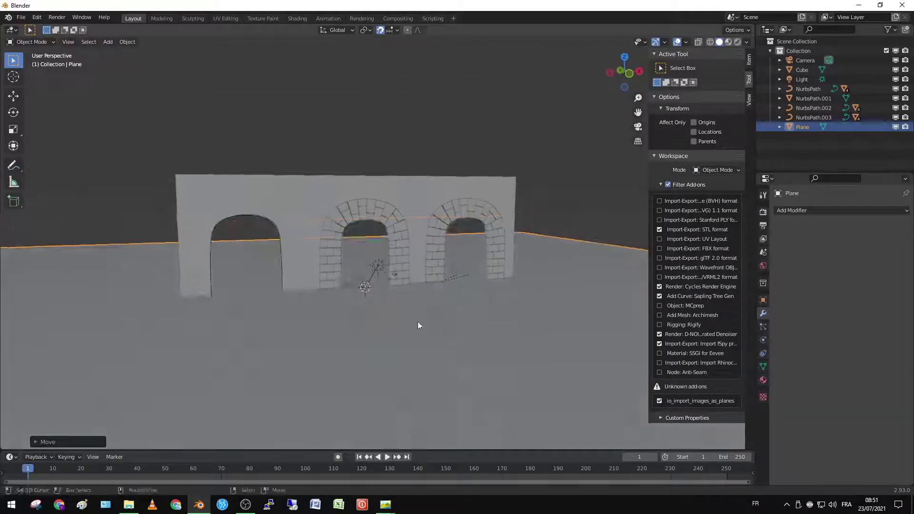
{"action": "left_click", "coordinate": [285, 234]}
{"action": "mouse_move", "coordinate": [275, 233]}
{"action": "middle_mouse_down"}
{"action": "mouse_move", "coordinate": [313, 219]}
{"action": "mouse_move", "coordinate": [362, 144]}
{"action": "mouse_move", "coordinate": [381, 198]}
{"action": "middle_mouse_up"}
{"action": "left_click", "coordinate": [401, 155]}
{"action": "key", "text": "Tab"}
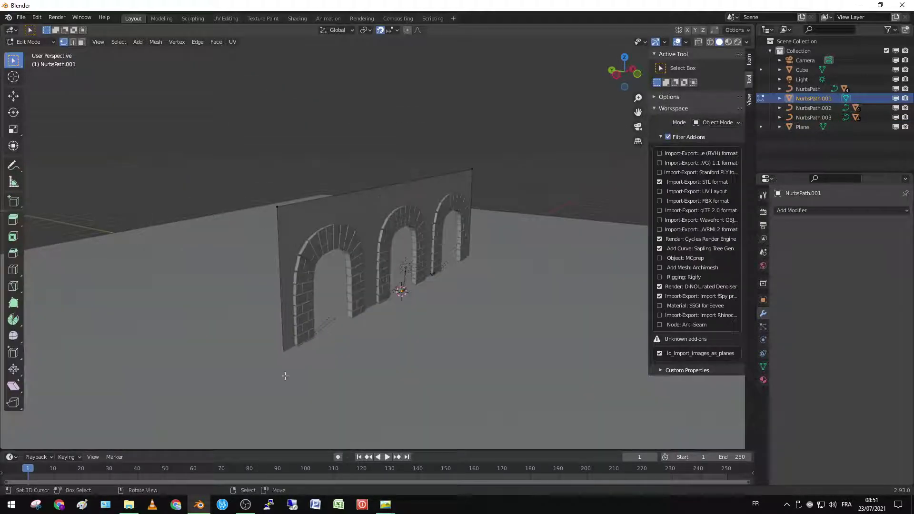
Step: In face select mode, extrude the wall face to give it depth
{"action": "left_click", "coordinate": [81, 42]}
{"action": "mouse_move", "coordinate": [328, 185]}
{"action": "middle_mouse_down"}
{"action": "mouse_move", "coordinate": [421, 202]}
{"action": "mouse_move", "coordinate": [324, 223]}
{"action": "mouse_move", "coordinate": [419, 209]}
{"action": "middle_mouse_up"}
{"action": "key", "text": "e"}
{"action": "left_click", "coordinate": [306, 204]}
Step: Try selecting the arch-end edges, undo, then extrude the wall face outward into a deep block
{"action": "left_click", "coordinate": [63, 41]}
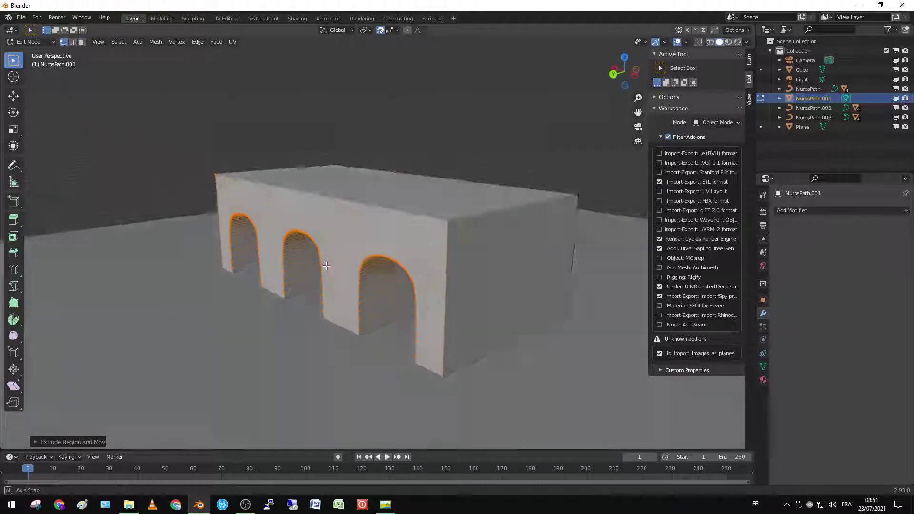
{"action": "left_click", "coordinate": [400, 229]}
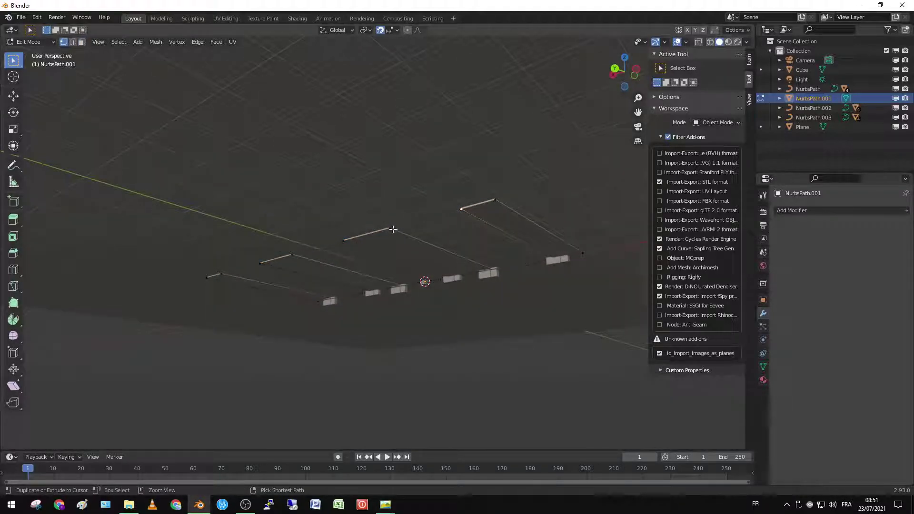
{"action": "scroll", "coordinate": [393, 229], "scroll_direction": "down", "scroll_amount": 5}
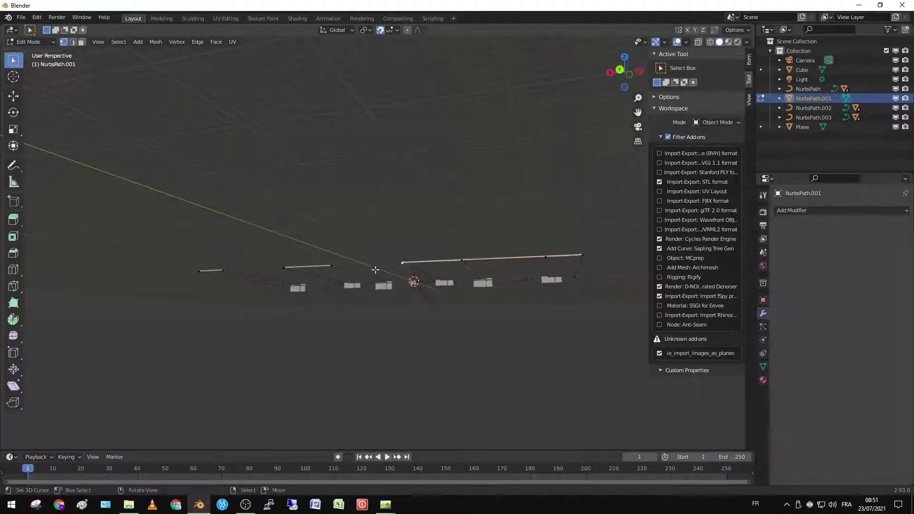
{"action": "left_click", "coordinate": [328, 271], "text": "ctrl"}
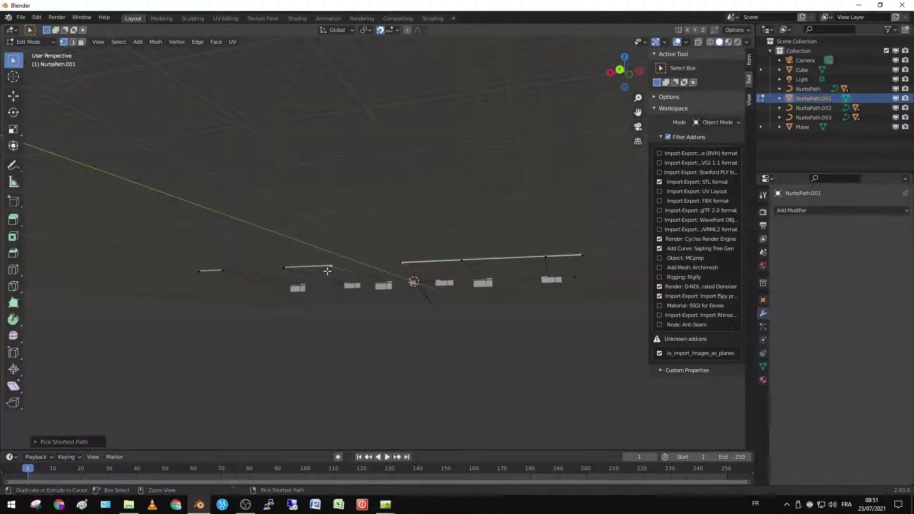
{"action": "middle_click_drag", "start_coordinate": [327, 267], "coordinate": [296, 272]}
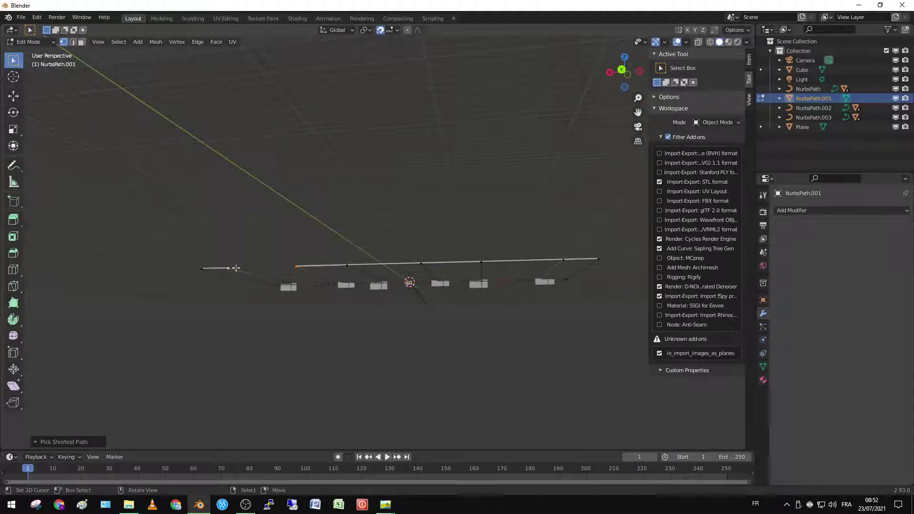
{"action": "key", "text": "ctrl+z"}
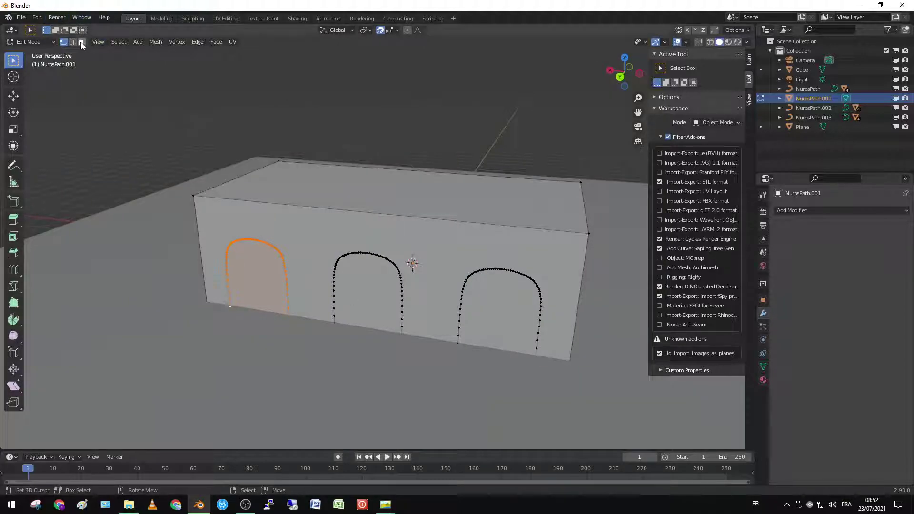
{"action": "left_click", "coordinate": [82, 42]}
{"action": "left_click", "coordinate": [307, 253], "text": "shift"}
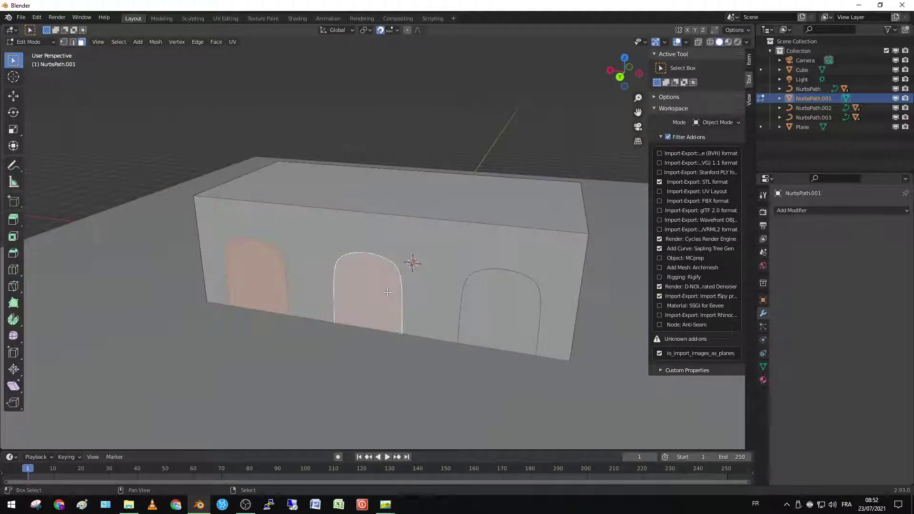
{"action": "key", "text": "e"}
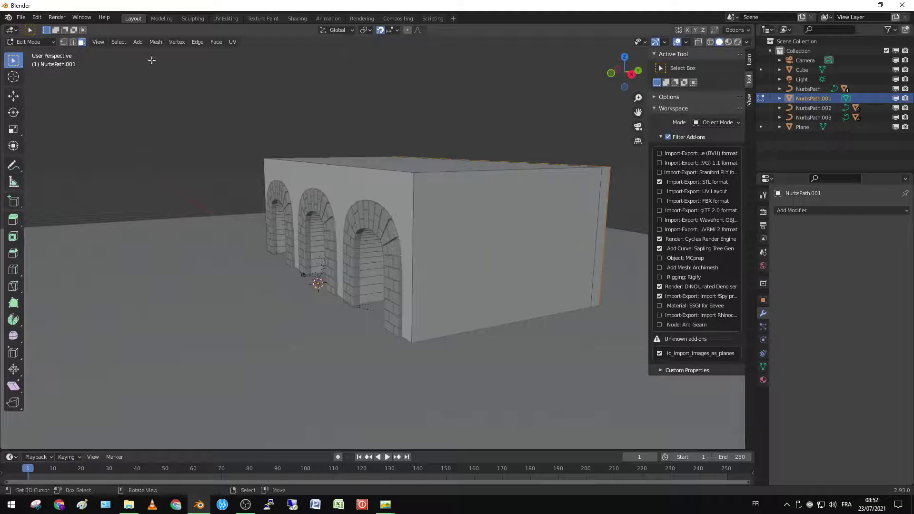
Step: Extrude the building's top face and enlarge it into an overhanging roof slab
{"action": "left_click", "coordinate": [382, 163]}
{"action": "middle_click_drag", "start_coordinate": [381, 207], "coordinate": [378, 228]}
{"action": "key", "text": "e"}
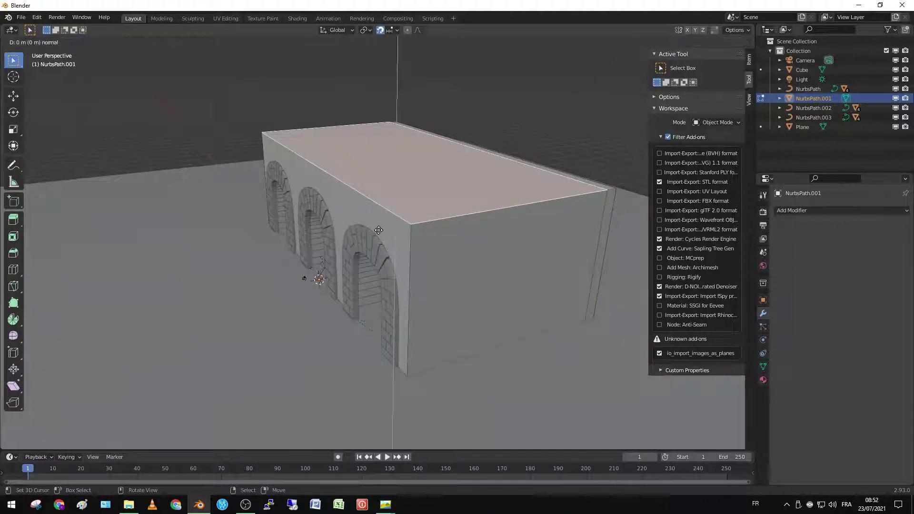
{"action": "left_click", "coordinate": [378, 230]}
{"action": "key", "text": "s"}
{"action": "left_click", "coordinate": [365, 237]}
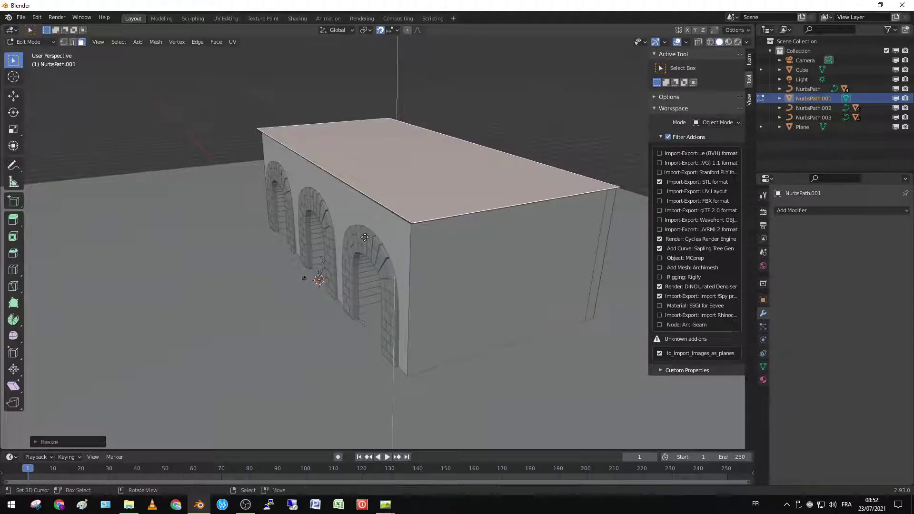
Step: Compare the model against the brick barn reference photo, zooming around it
{"action": "key", "text": "alt+Tab"}
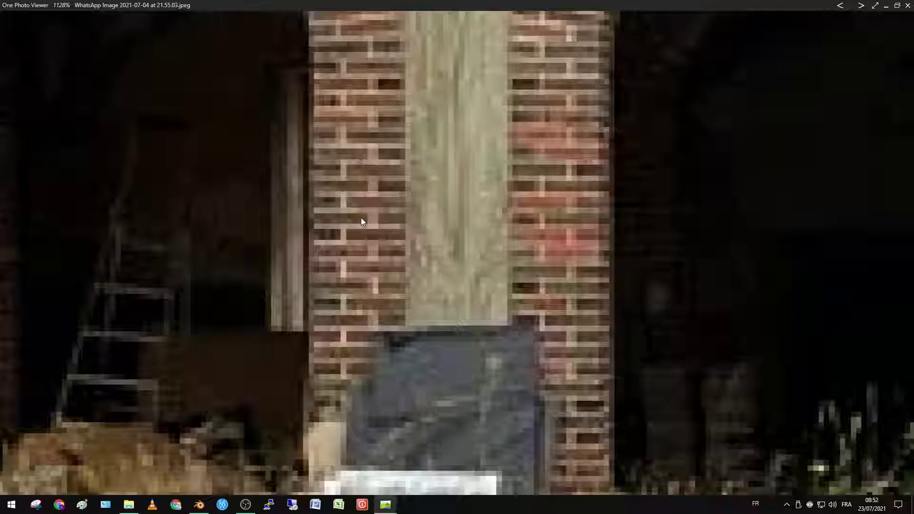
{"action": "scroll", "coordinate": [460, 267], "scroll_direction": "down", "scroll_amount": 5}
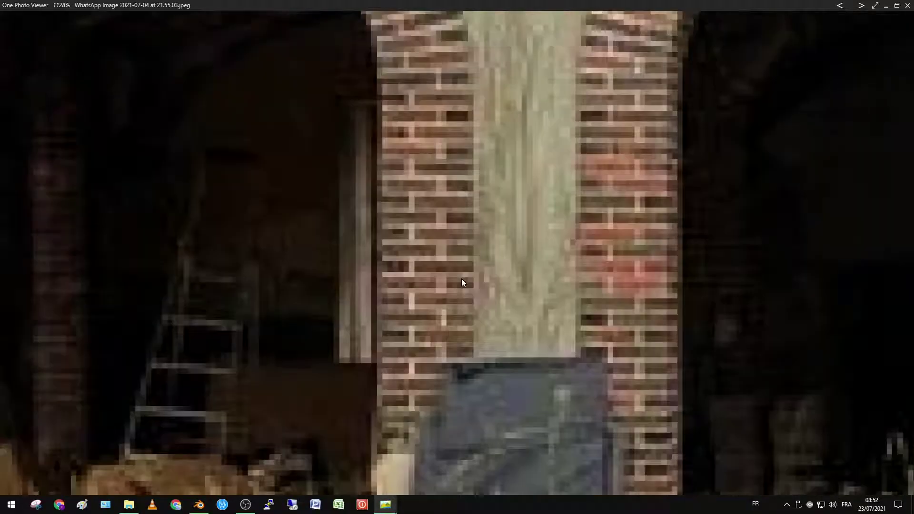
{"action": "scroll", "coordinate": [465, 283], "scroll_direction": "up", "scroll_amount": 2}
{"action": "scroll", "coordinate": [465, 283], "scroll_direction": "up", "scroll_amount": 2}
Step: Scale and extrude the roof edge face downward and outward into the first cornice tiers
{"action": "key", "text": "alt+Tab"}
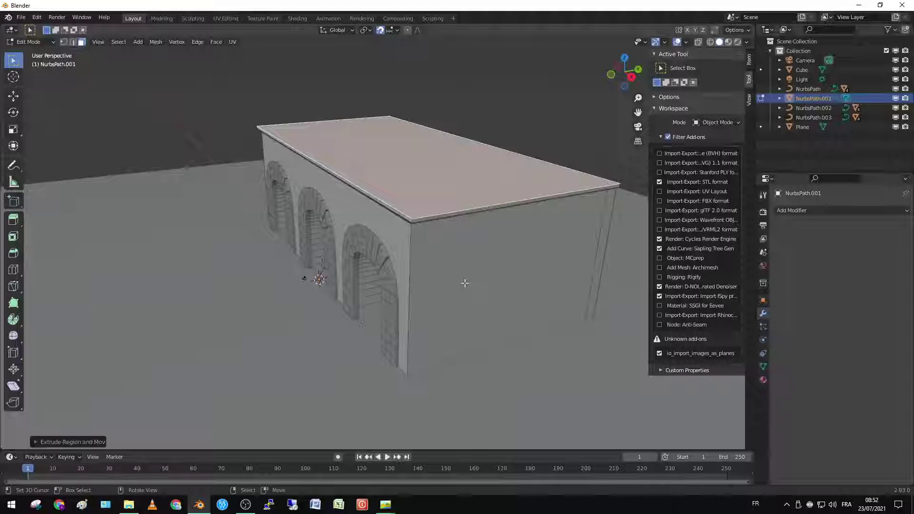
{"action": "middle_click_drag", "start_coordinate": [463, 275], "coordinate": [435, 300]}
{"action": "scroll", "coordinate": [435, 300], "scroll_direction": "up", "scroll_amount": 2}
{"action": "key", "text": "s"}
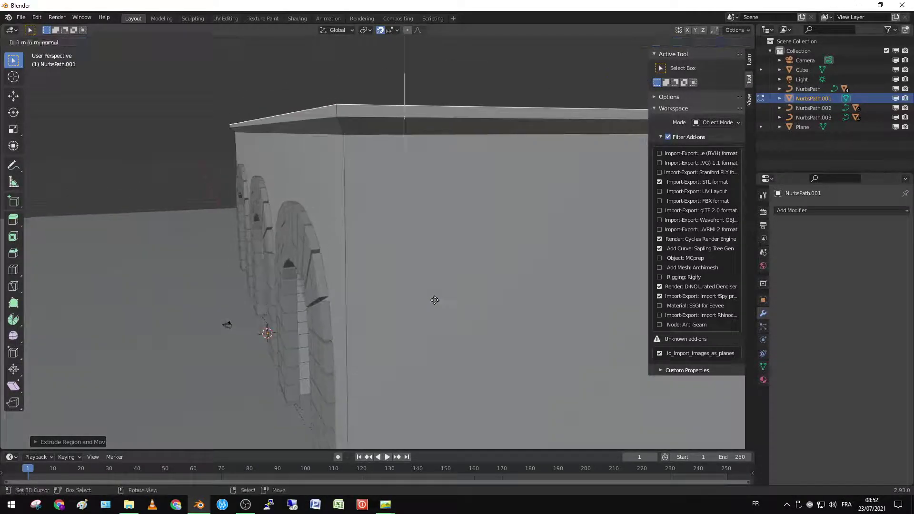
{"action": "left_click", "coordinate": [429, 305]}
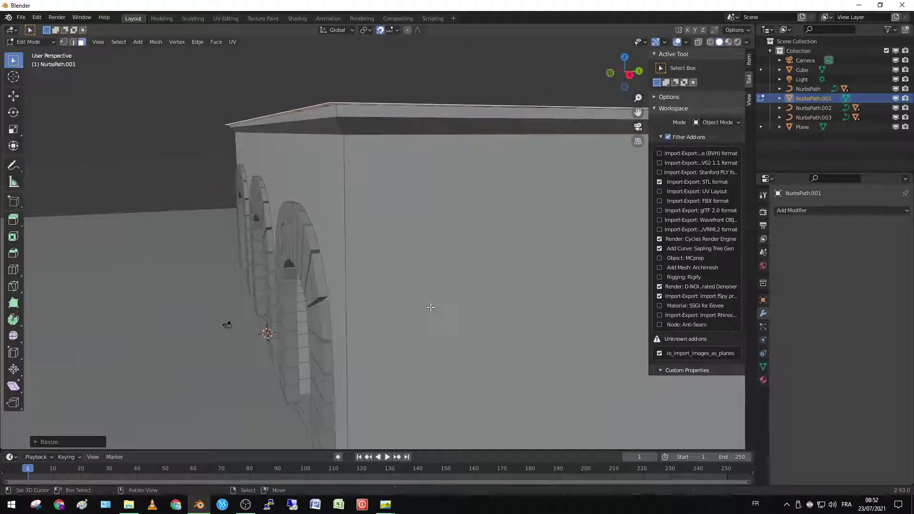
{"action": "left_click", "coordinate": [419, 353]}
{"action": "key", "text": "s"}
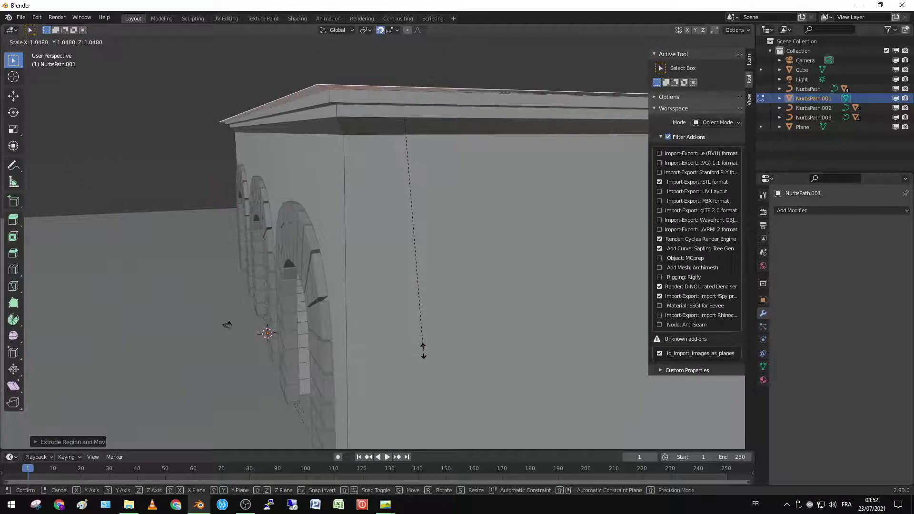
{"action": "left_click", "coordinate": [423, 351]}
{"action": "middle_click_drag", "start_coordinate": [423, 351], "coordinate": [427, 347]}
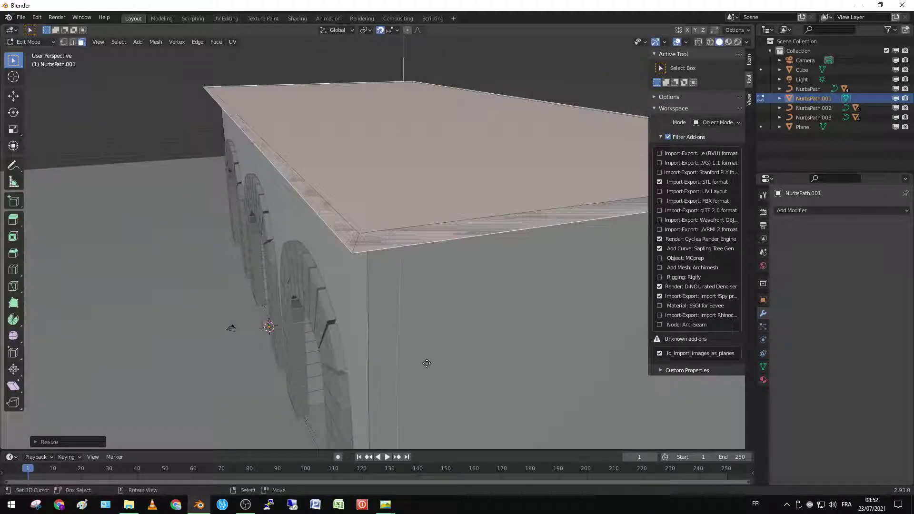
Step: Extrude another cornice layer and orbit around to inspect the stepped roof edge
{"action": "key", "text": "e"}
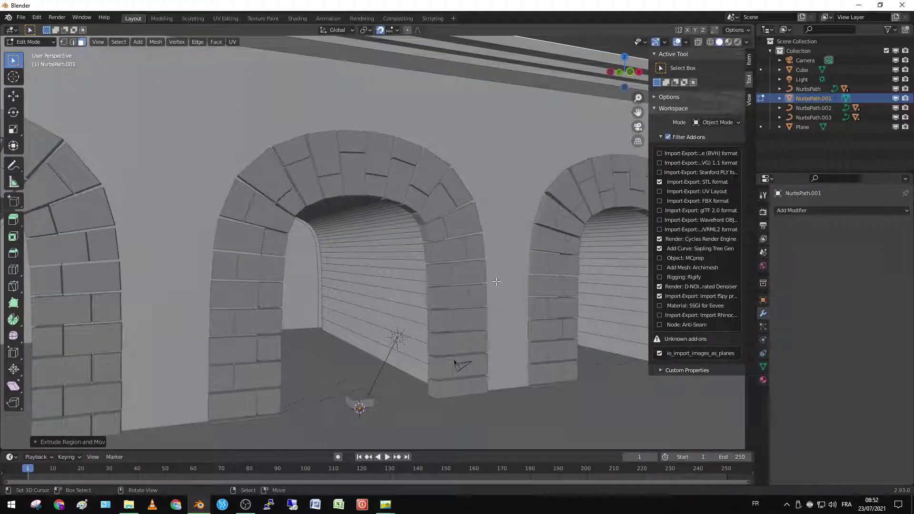
{"action": "mouse_move", "coordinate": [521, 295]}
{"action": "middle_mouse_down"}
{"action": "mouse_move", "coordinate": [460, 281]}
{"action": "mouse_move", "coordinate": [501, 262]}
{"action": "mouse_move", "coordinate": [505, 224]}
{"action": "mouse_move", "coordinate": [286, 181]}
{"action": "mouse_move", "coordinate": [336, 280]}
{"action": "middle_mouse_up"}
{"action": "scroll", "coordinate": [535, 249], "scroll_direction": "up", "scroll_amount": 3}
{"action": "scroll", "coordinate": [267, 172], "scroll_direction": "up", "scroll_amount": 2}
{"action": "scroll", "coordinate": [267, 172], "scroll_direction": "down", "scroll_amount": 2}
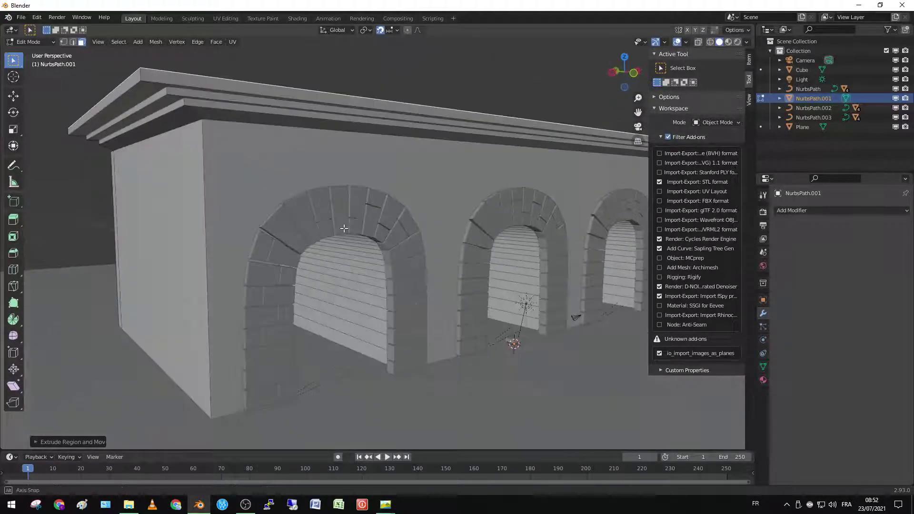
{"action": "scroll", "coordinate": [336, 280], "scroll_direction": "up", "scroll_amount": 2}
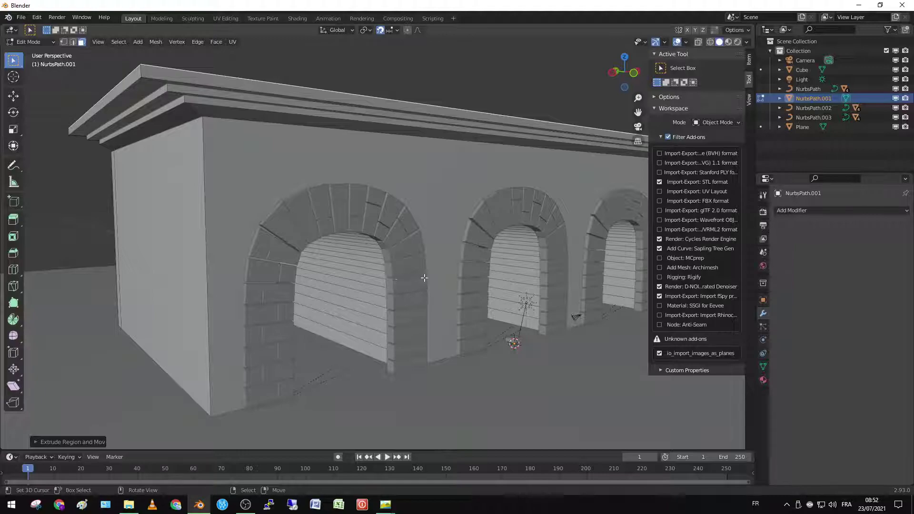
{"action": "mouse_move", "coordinate": [424, 278]}
{"action": "middle_mouse_down"}
{"action": "mouse_move", "coordinate": [366, 259]}
{"action": "mouse_move", "coordinate": [343, 271]}
{"action": "mouse_move", "coordinate": [299, 269]}
{"action": "mouse_move", "coordinate": [384, 254]}
{"action": "middle_mouse_up"}
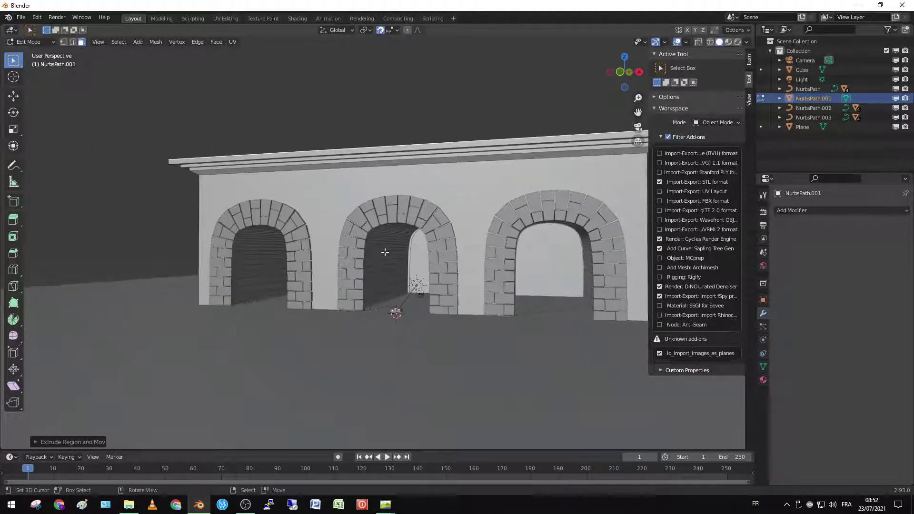
Step: Look through the scene camera and walk it into place to frame the arched front
{"action": "scroll", "coordinate": [384, 253], "scroll_direction": "up", "scroll_amount": 1}
{"action": "key", "text": "KP_0"}
{"action": "key", "text": "shift+grave"}
{"action": "key", "text": "w"}
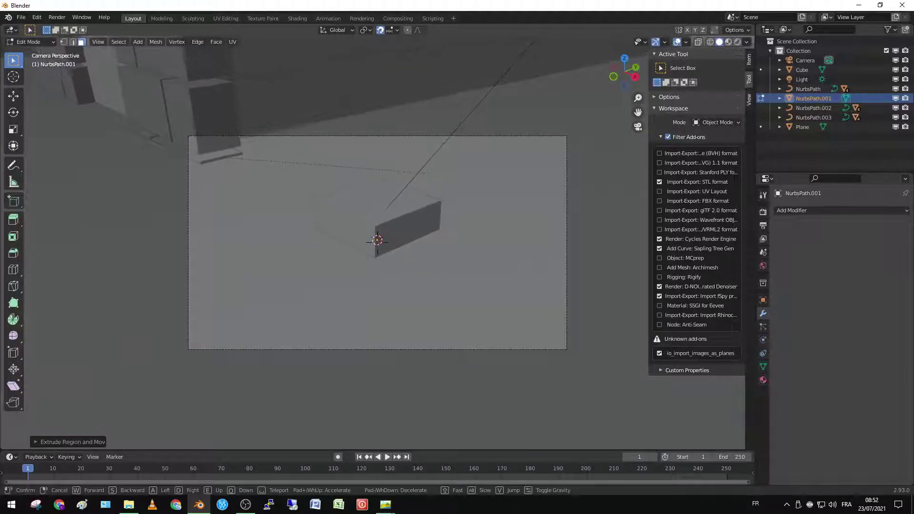
{"action": "key", "text": "s"}
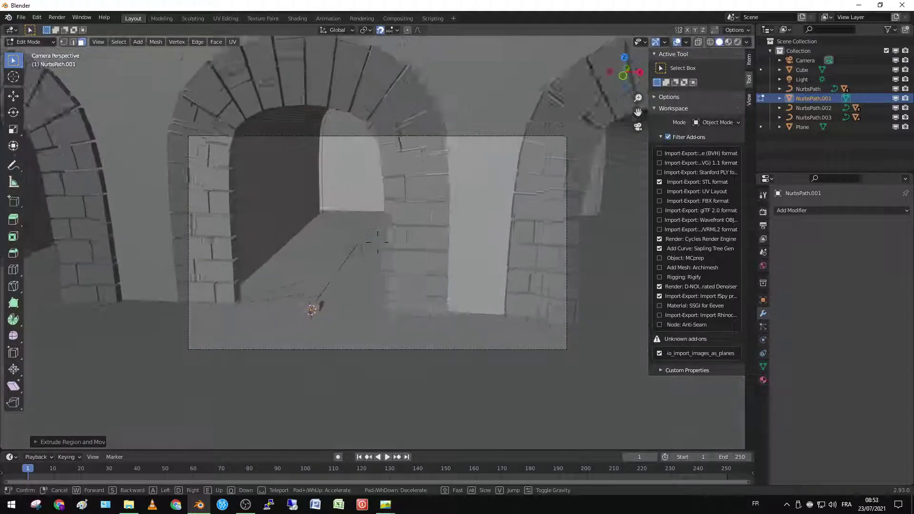
{"action": "key", "text": "w"}
{"action": "key", "text": "s"}
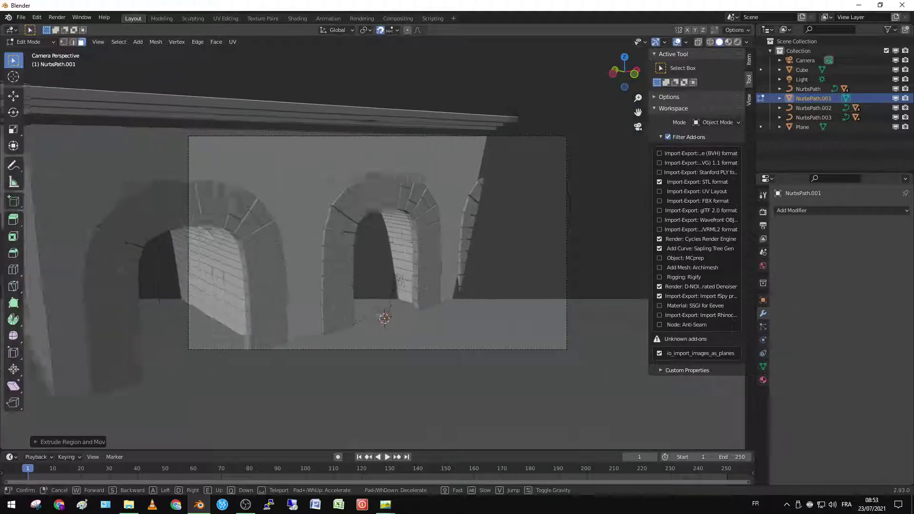
{"action": "key", "text": "Return"}
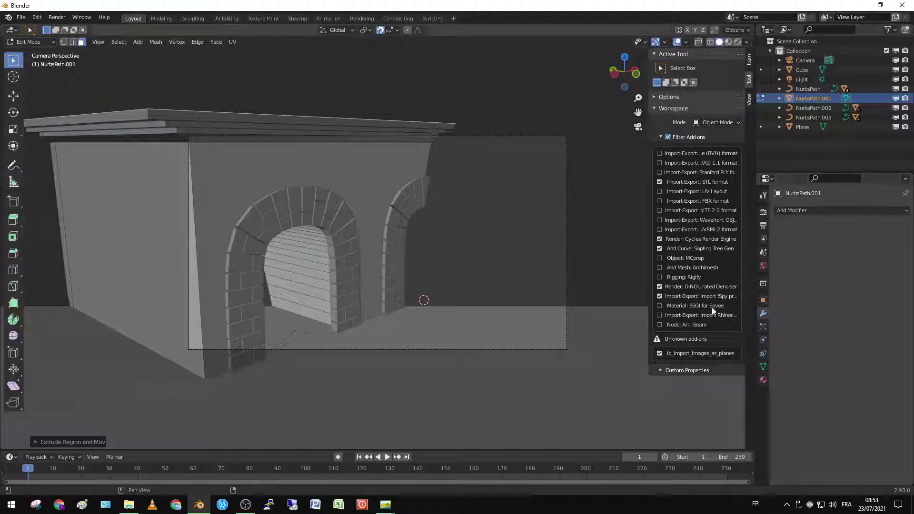
Step: Select the Camera and set its Clip End to 1000 m
{"action": "key", "text": "Tab"}
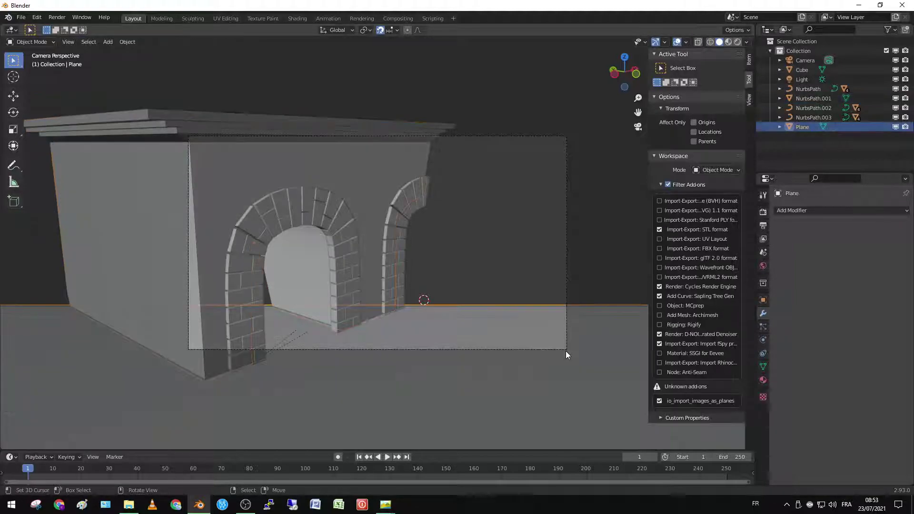
{"action": "left_click", "coordinate": [566, 350]}
{"action": "left_click", "coordinate": [763, 340]}
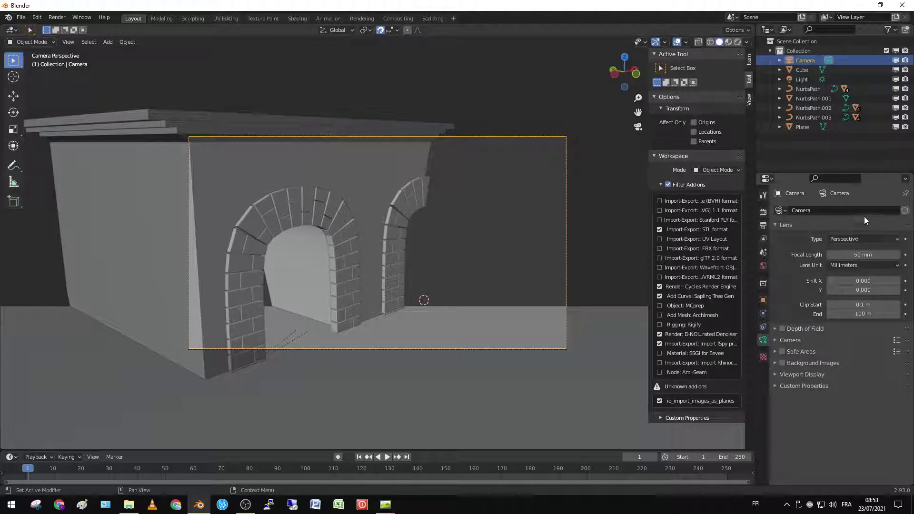
{"action": "left_click", "coordinate": [864, 314]}
{"action": "type", "text": "0"}
{"action": "key", "text": "Return"}
Step: Walk the camera back so the whole building fits the view
{"action": "key", "text": "shift+grave"}
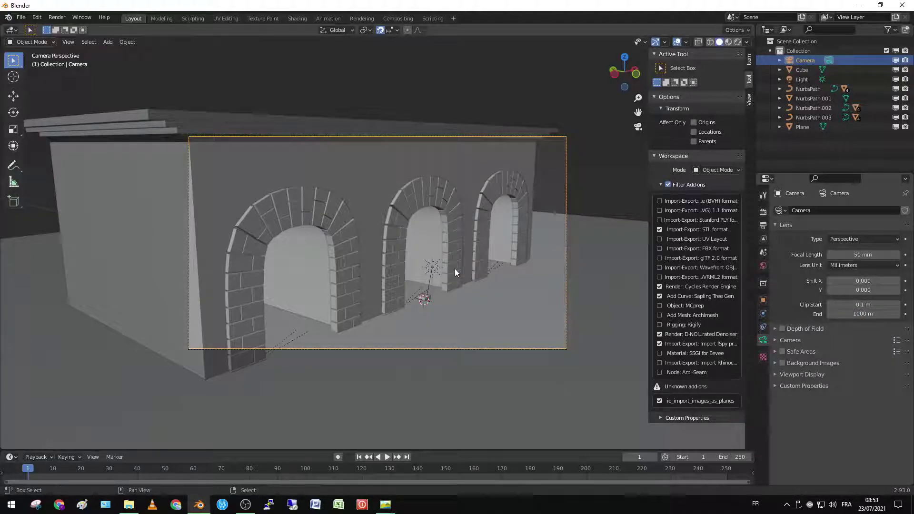
{"action": "key", "text": "s"}
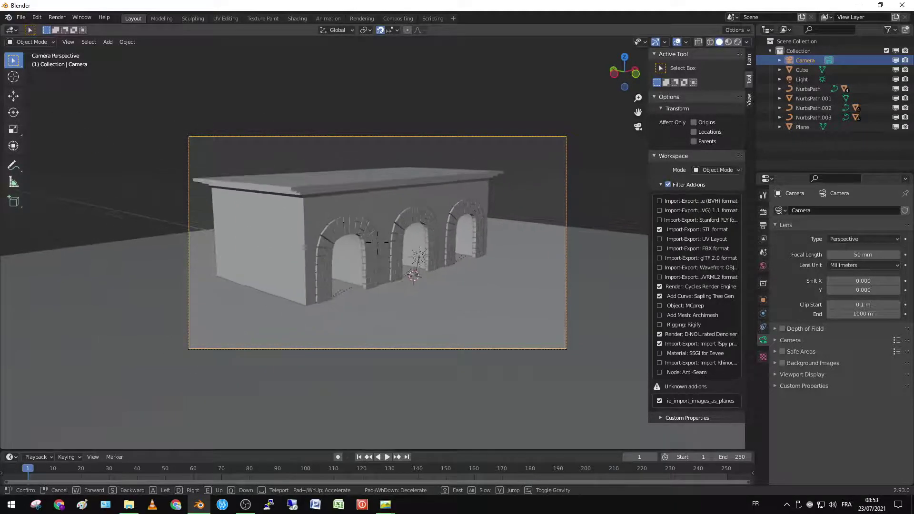
{"action": "left_click", "coordinate": [379, 242]}
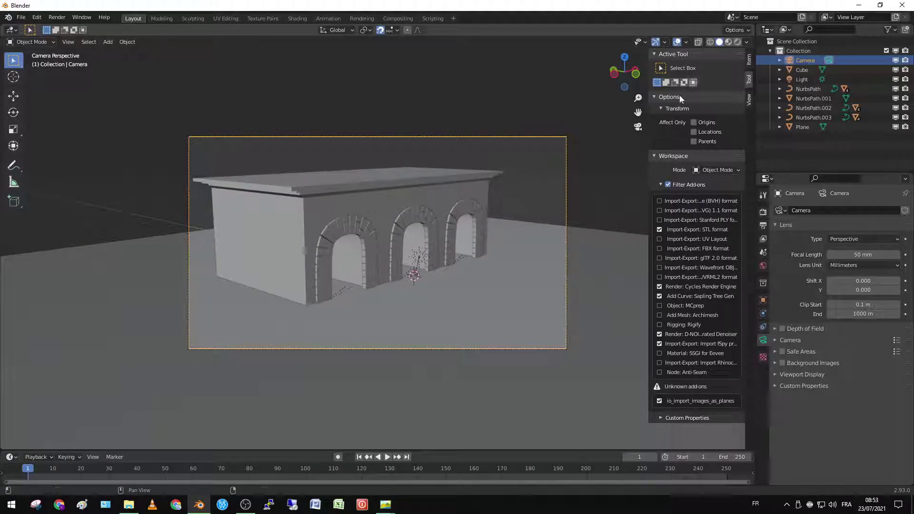
{"action": "right_click", "coordinate": [506, 159]}
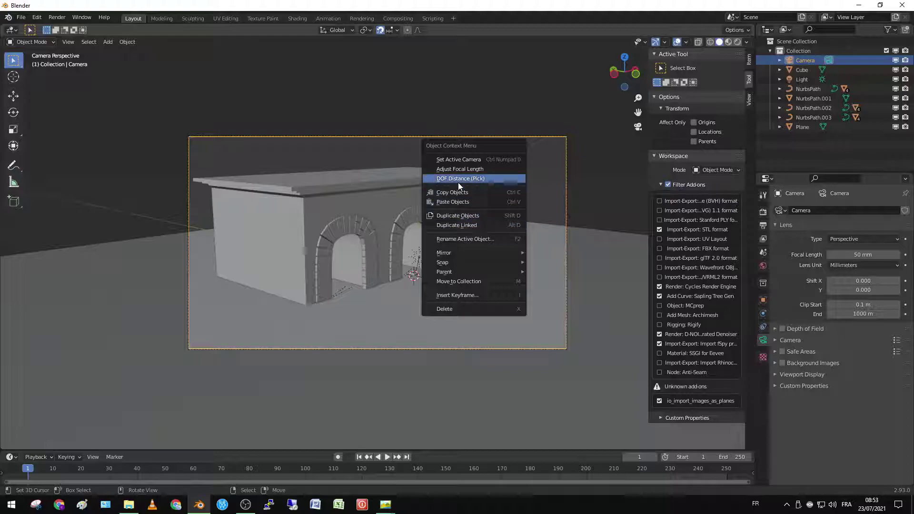
Step: Switch the render engine to Cycles
{"action": "left_click", "coordinate": [764, 211]}
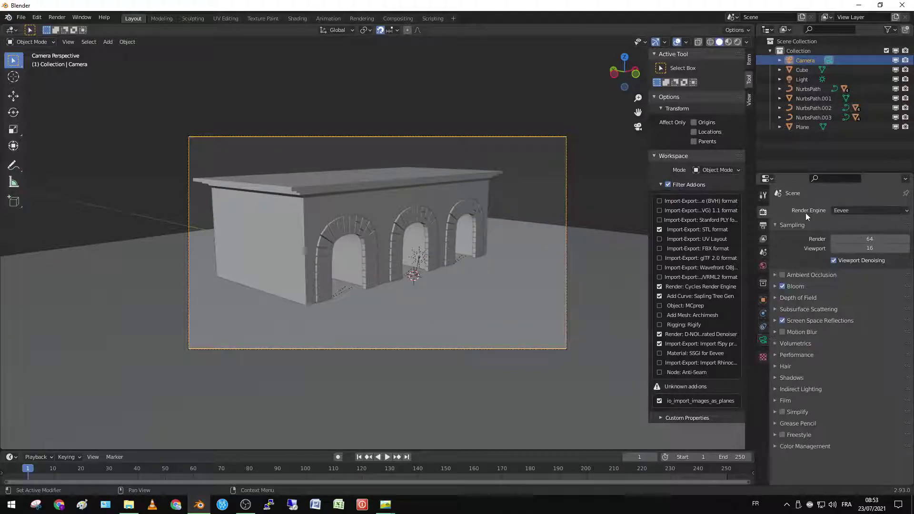
{"action": "left_click", "coordinate": [846, 211]}
{"action": "key", "text": "Return"}
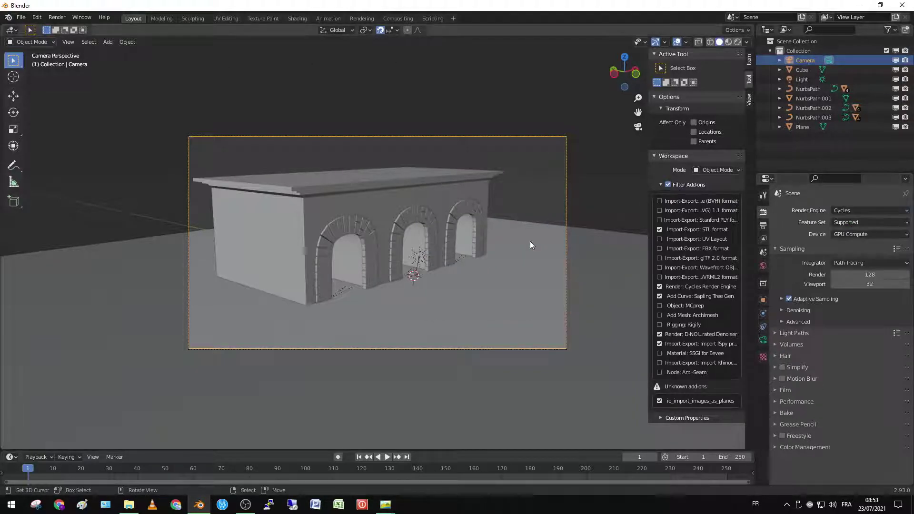
Step: Give the first arch's stones a deep red Base Color
{"action": "scroll", "coordinate": [466, 239], "scroll_direction": "up", "scroll_amount": 5}
{"action": "left_click", "coordinate": [218, 398]}
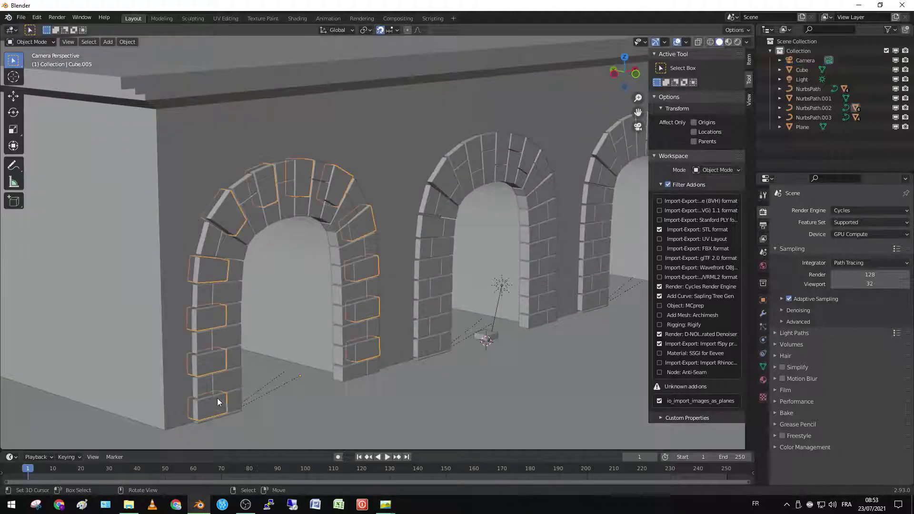
{"action": "left_click", "coordinate": [764, 380]}
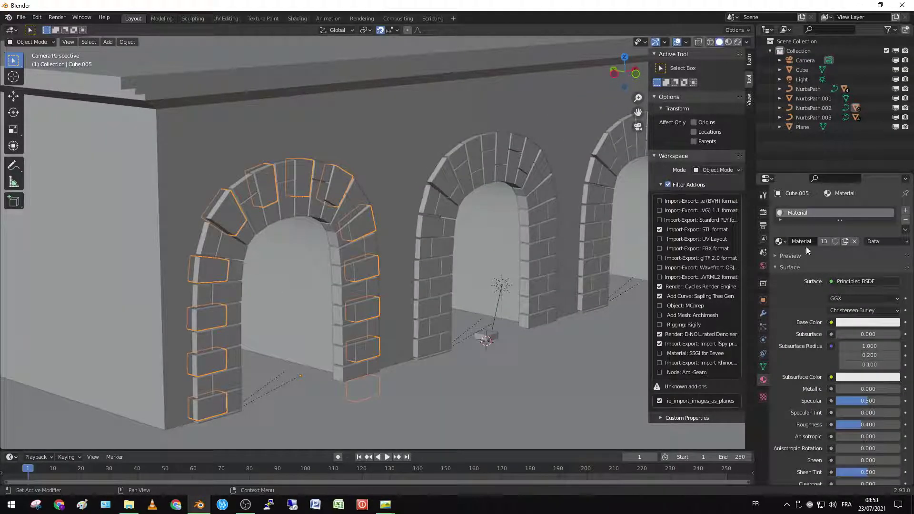
{"action": "left_click", "coordinate": [866, 320]}
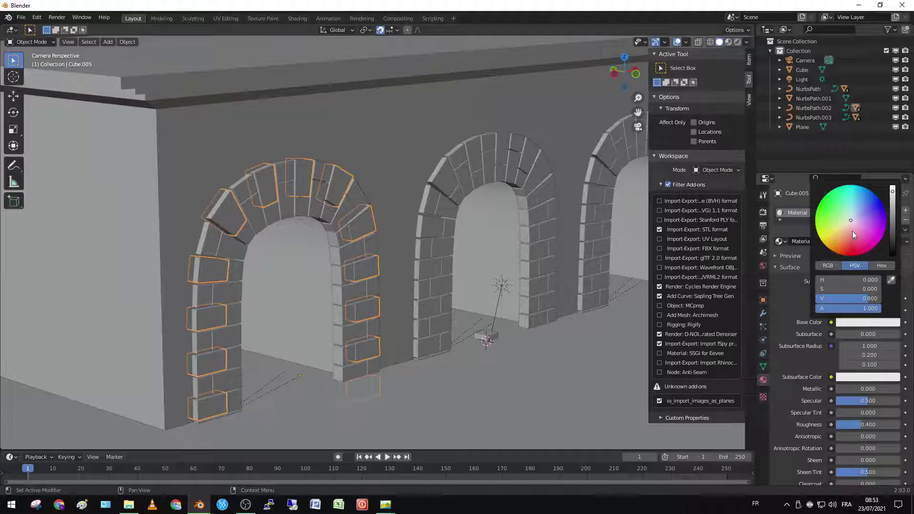
{"action": "left_click_drag", "start_coordinate": [852, 230], "coordinate": [847, 238]}
{"action": "left_click", "coordinate": [893, 211]}
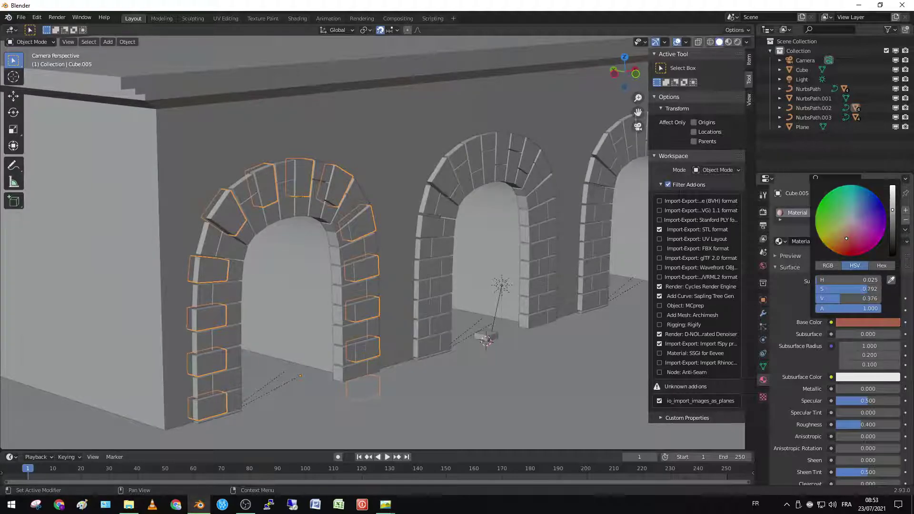
{"action": "left_click", "coordinate": [850, 247]}
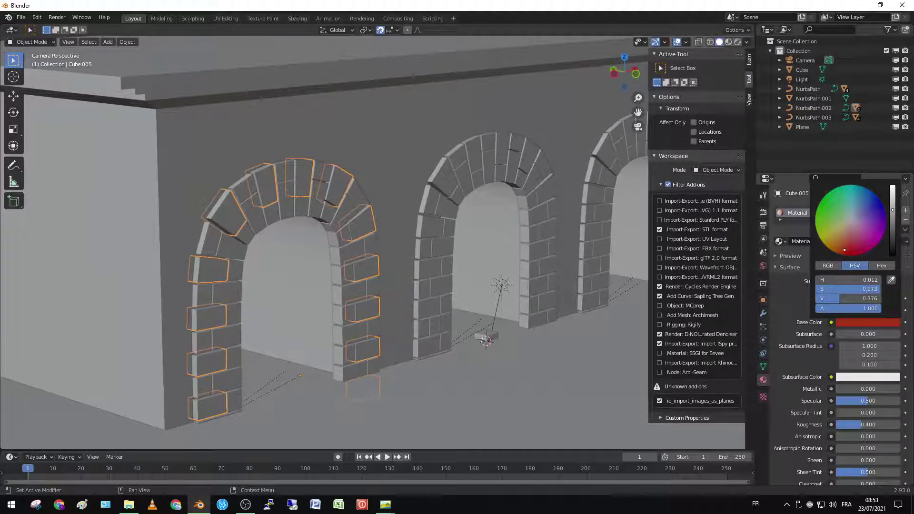
{"action": "left_click_drag", "start_coordinate": [842, 250], "coordinate": [850, 244]}
{"action": "left_click_drag", "start_coordinate": [892, 219], "coordinate": [892, 230]}
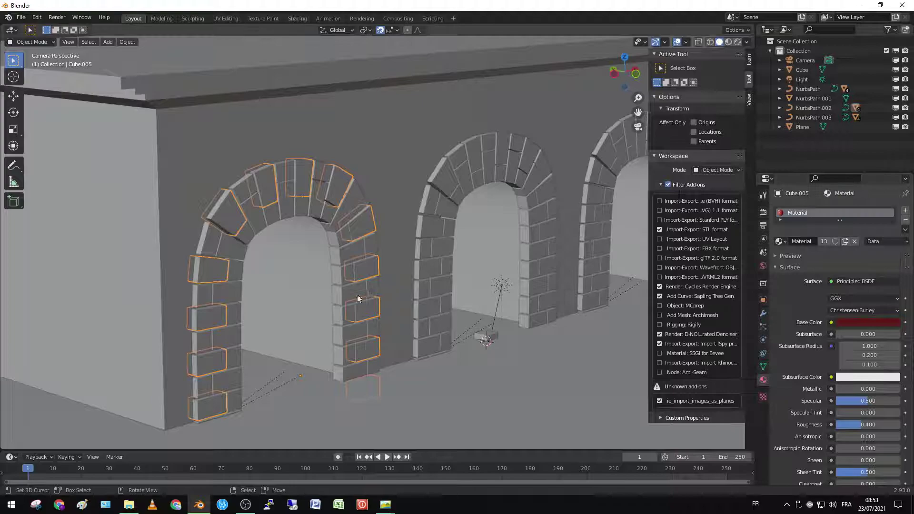
Step: Select the arch bricks and switch the viewport to Rendered shading
{"action": "left_click", "coordinate": [230, 382]}
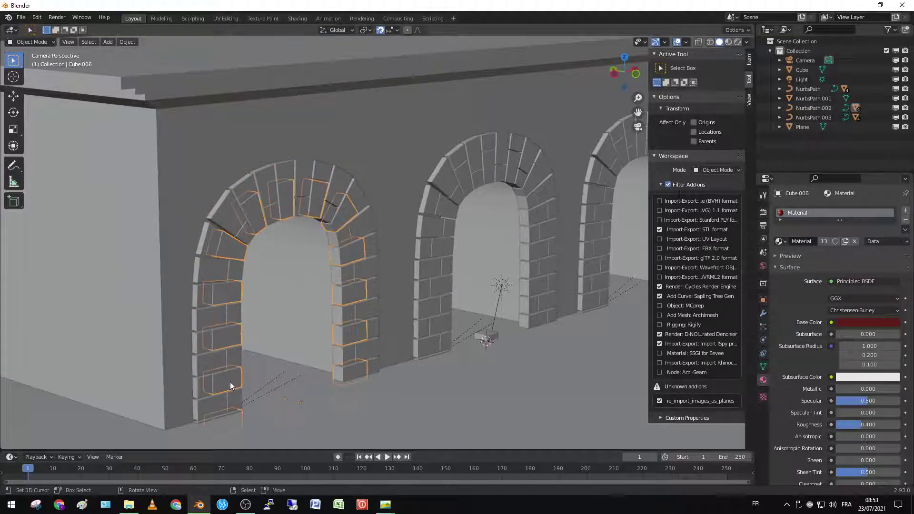
{"action": "key", "text": "z"}
{"action": "left_click", "coordinate": [259, 307]}
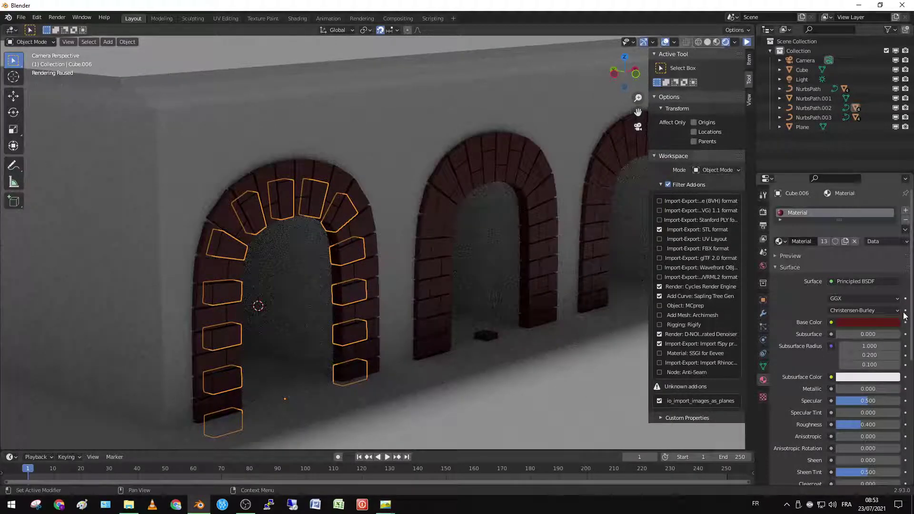
Step: Raise the brick material's roughness to 1.000, resume the viewport render, and delete the Cube
{"action": "scroll", "coordinate": [874, 296], "scroll_direction": "down", "scroll_amount": 3}
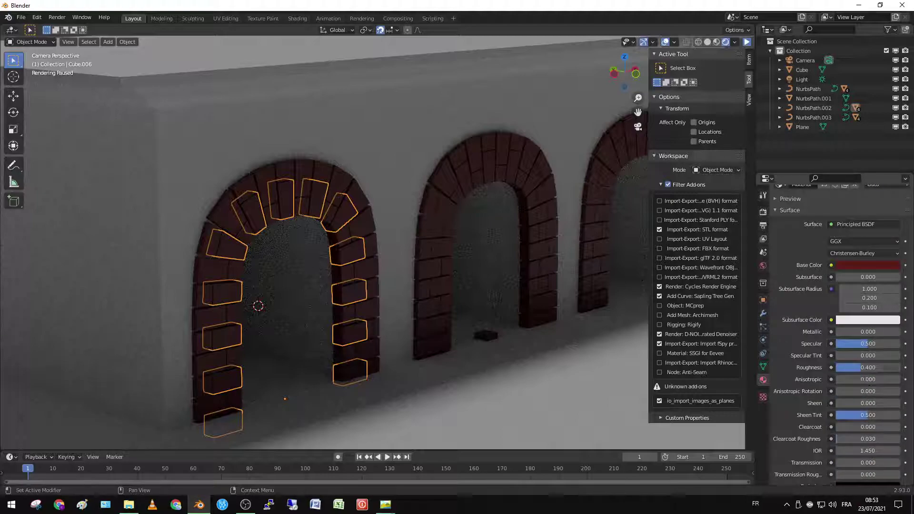
{"action": "left_click_drag", "start_coordinate": [869, 368], "coordinate": [900, 368]}
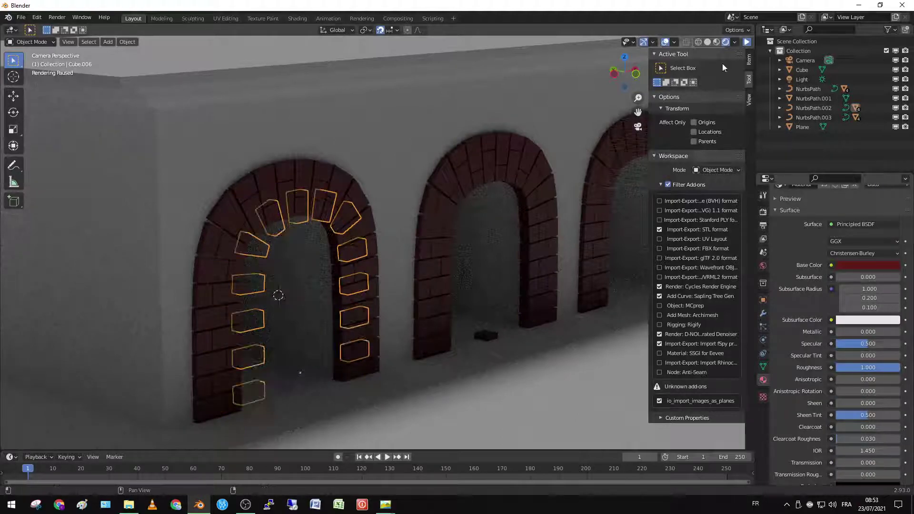
{"action": "left_click", "coordinate": [747, 42]}
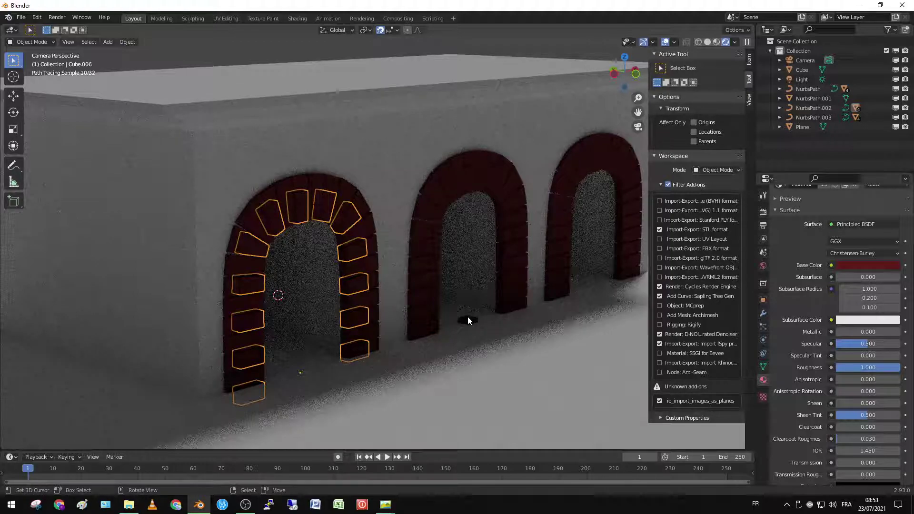
{"action": "key", "text": "Delete"}
{"action": "left_click", "coordinate": [467, 321]}
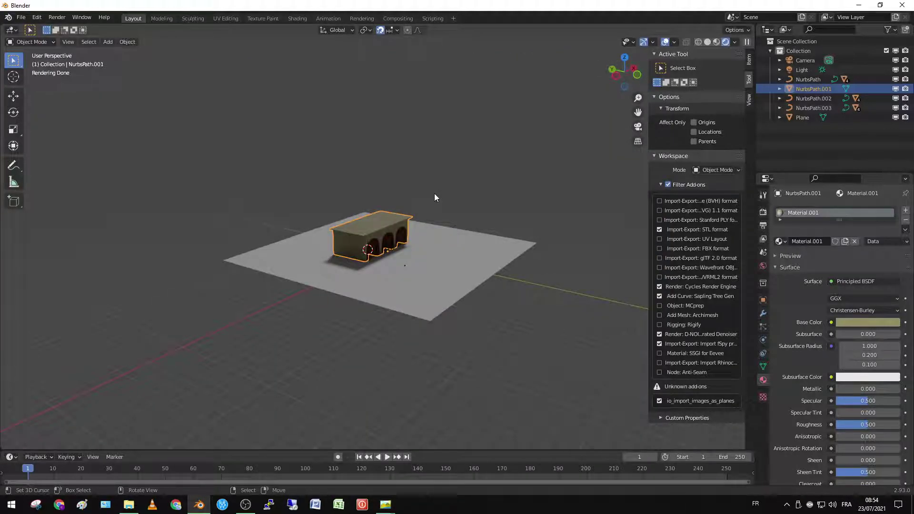
Step: Return to solid shading and move the Sun light to a new spot
{"action": "key", "text": "z"}
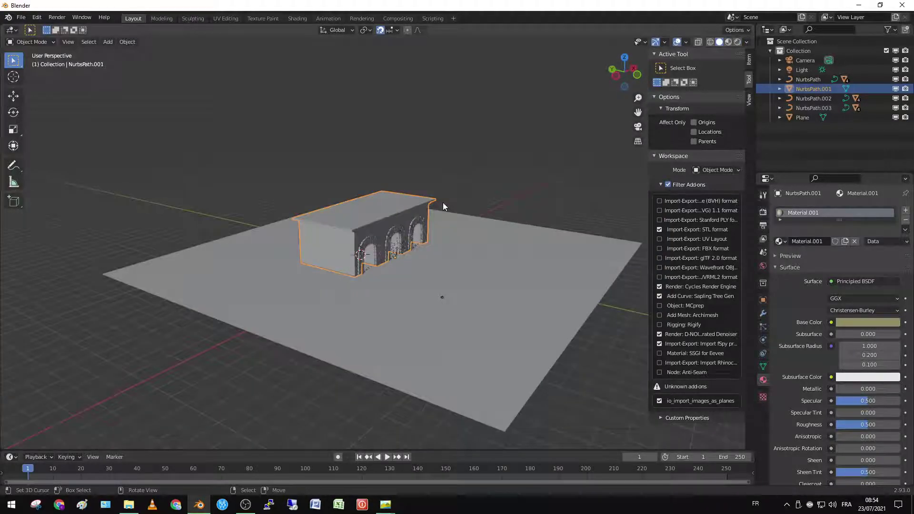
{"action": "scroll", "coordinate": [430, 293], "scroll_direction": "up", "scroll_amount": 5}
{"action": "mouse_move", "coordinate": [443, 202]}
{"action": "middle_mouse_down"}
{"action": "mouse_move", "coordinate": [430, 293]}
{"action": "mouse_move", "coordinate": [403, 255]}
{"action": "mouse_move", "coordinate": [399, 281]}
{"action": "mouse_move", "coordinate": [345, 349]}
{"action": "mouse_move", "coordinate": [382, 282]}
{"action": "middle_mouse_up"}
{"action": "scroll", "coordinate": [430, 293], "scroll_direction": "down", "scroll_amount": 4}
{"action": "scroll", "coordinate": [428, 376], "scroll_direction": "down", "scroll_amount": 4}
{"action": "left_click", "coordinate": [402, 295]}
{"action": "left_click", "coordinate": [399, 281]}
{"action": "key", "text": "g"}
{"action": "left_click", "coordinate": [519, 209]}
Step: Orbit to the arched front and check the new lighting in Rendered shading
{"action": "middle_click_drag", "start_coordinate": [523, 205], "coordinate": [435, 180]}
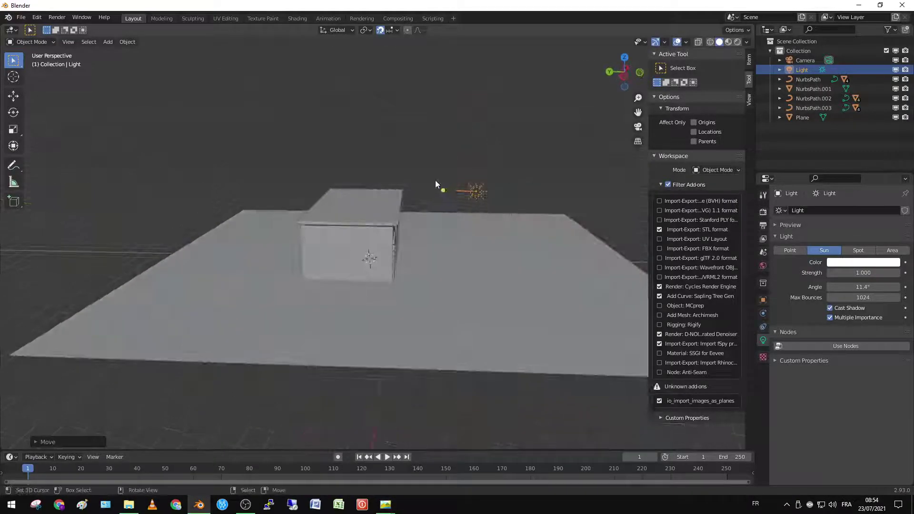
{"action": "middle_click_drag", "start_coordinate": [493, 244], "coordinate": [378, 251]}
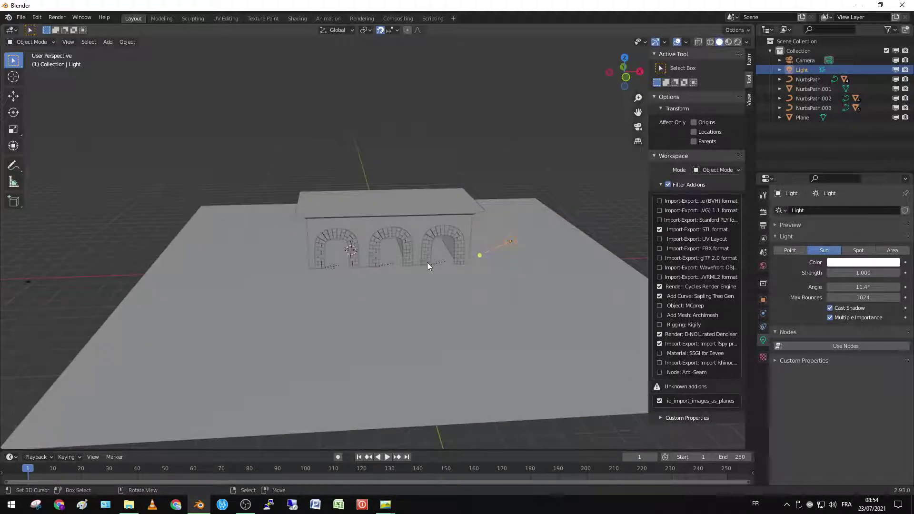
{"action": "key", "text": "z"}
{"action": "left_click", "coordinate": [436, 201]}
{"action": "scroll", "coordinate": [448, 225], "scroll_direction": "up", "scroll_amount": 5}
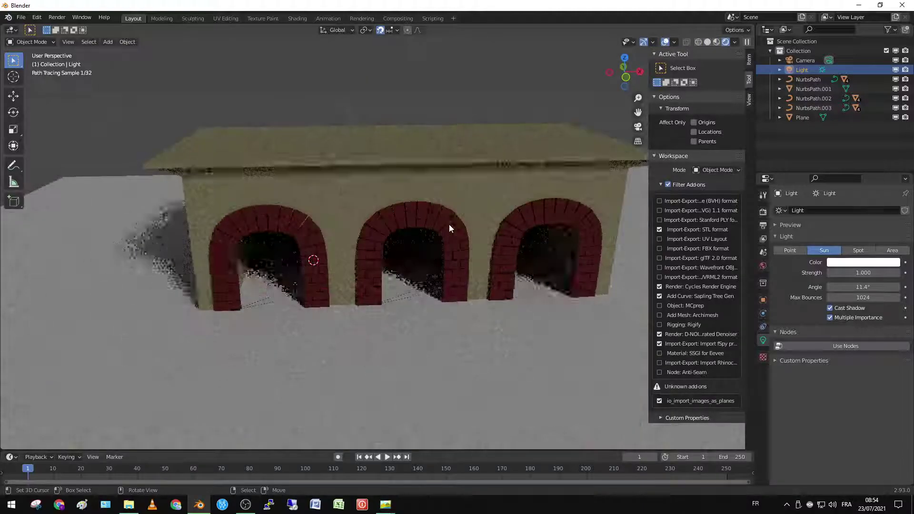
{"action": "middle_click_drag", "start_coordinate": [450, 224], "coordinate": [432, 199]}
{"action": "middle_click_drag", "start_coordinate": [415, 252], "coordinate": [381, 249]}
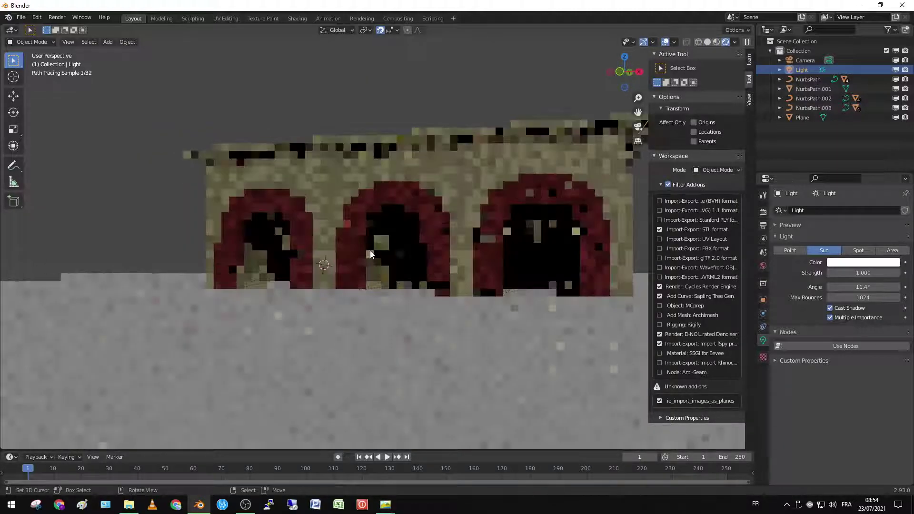
Step: Return to solid shading and select the arch stones and left column bricks
{"action": "key", "text": "z"}
{"action": "left_click", "coordinate": [449, 253]}
{"action": "middle_click_drag", "start_coordinate": [449, 252], "coordinate": [471, 253]}
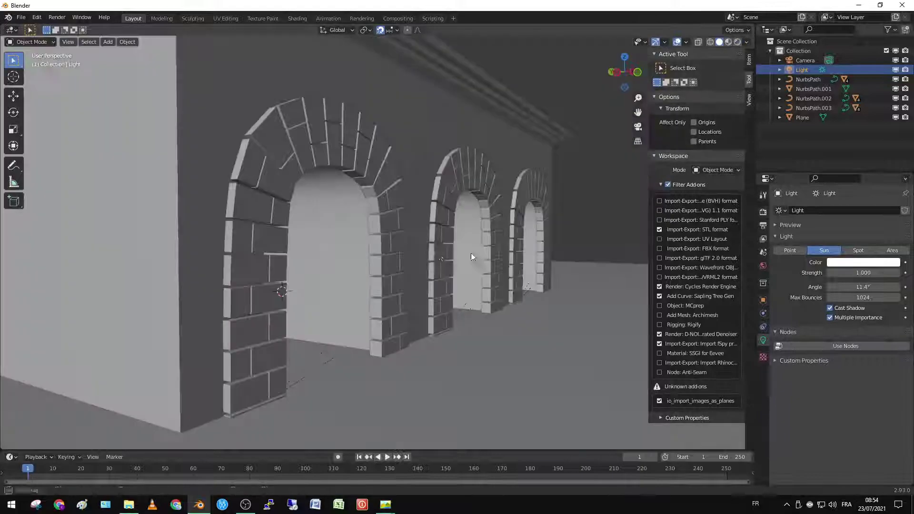
{"action": "left_click", "coordinate": [378, 256]}
{"action": "scroll", "coordinate": [390, 278], "scroll_direction": "up", "scroll_amount": 2}
{"action": "middle_click_drag", "start_coordinate": [390, 278], "coordinate": [413, 242]}
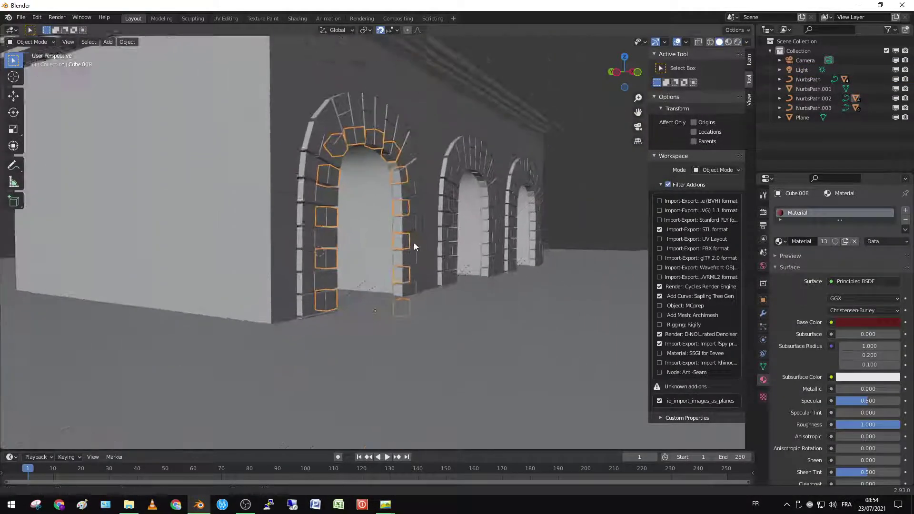
{"action": "left_click", "coordinate": [318, 305], "text": "shift"}
{"action": "scroll", "coordinate": [327, 306], "scroll_direction": "up", "scroll_amount": 3}
{"action": "scroll", "coordinate": [239, 386], "scroll_direction": "down", "scroll_amount": 2}
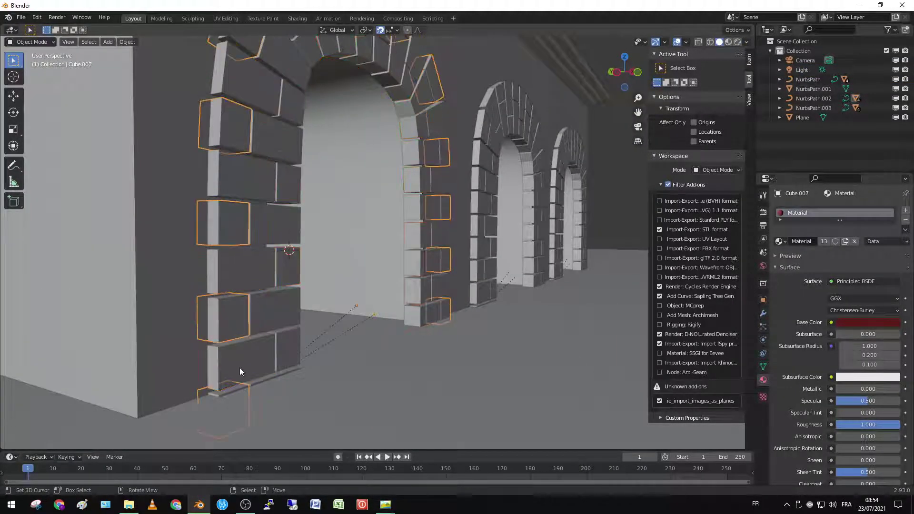
Step: Bevel the edges of all selected bricks in Edit Mode and inspect one up close
{"action": "key", "text": "Tab"}
{"action": "middle_click_drag", "start_coordinate": [445, 268], "coordinate": [423, 269]}
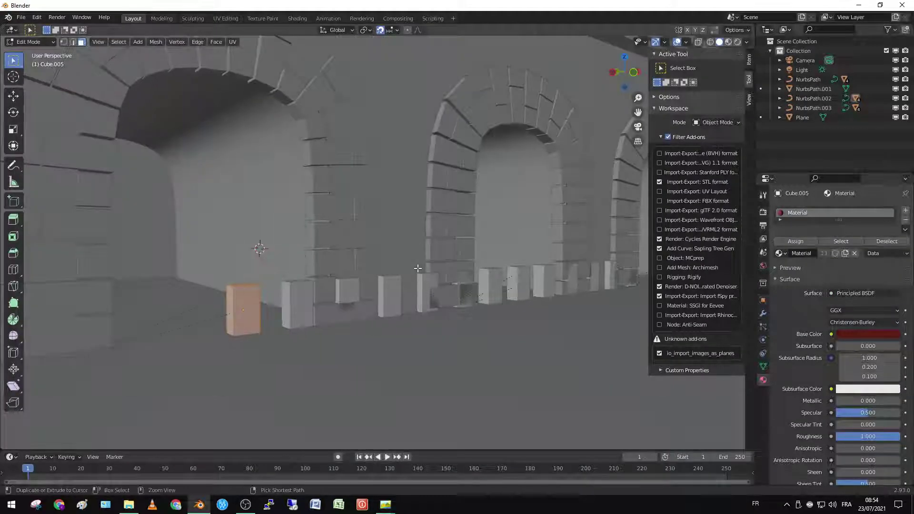
{"action": "key", "text": "ctrl+b"}
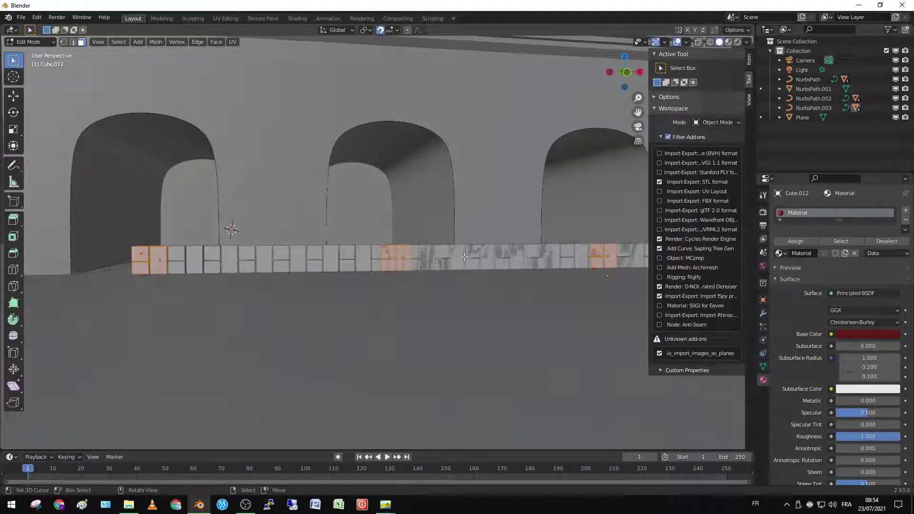
{"action": "key", "text": "ctrl+b"}
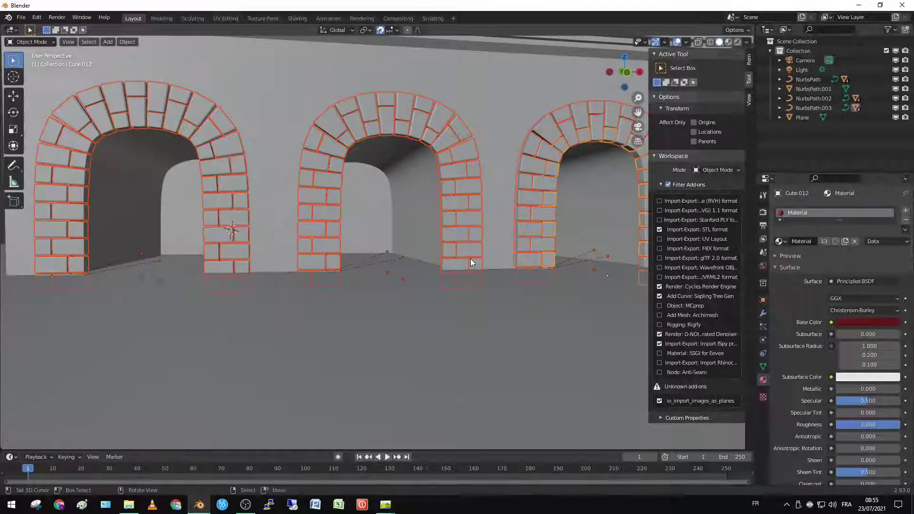
{"action": "scroll", "coordinate": [470, 258], "scroll_direction": "up", "scroll_amount": 5}
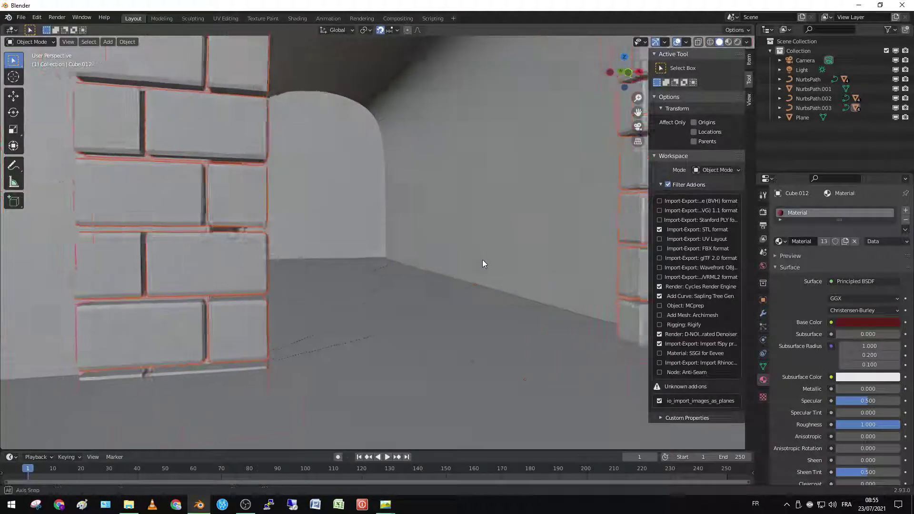
{"action": "scroll", "coordinate": [482, 259], "scroll_direction": "up", "scroll_amount": 5}
{"action": "middle_click_drag", "start_coordinate": [497, 261], "coordinate": [510, 266]}
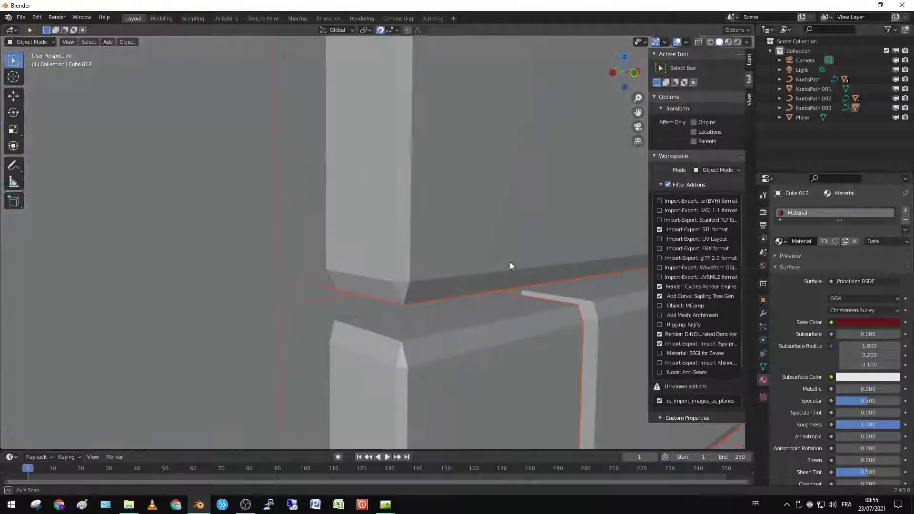
{"action": "scroll", "coordinate": [510, 267], "scroll_direction": "down", "scroll_amount": 10}
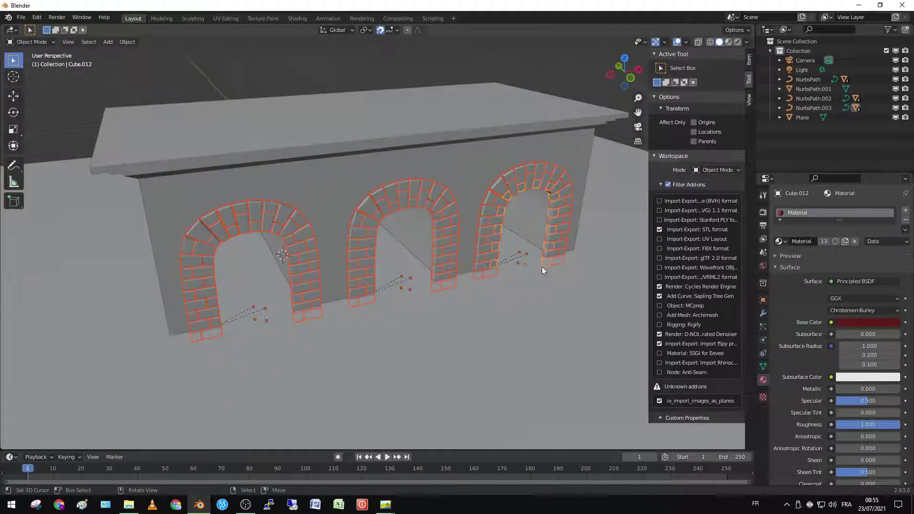
Step: Render a test image from the camera, close it, and show the World settings
{"action": "key", "text": "KP_0"}
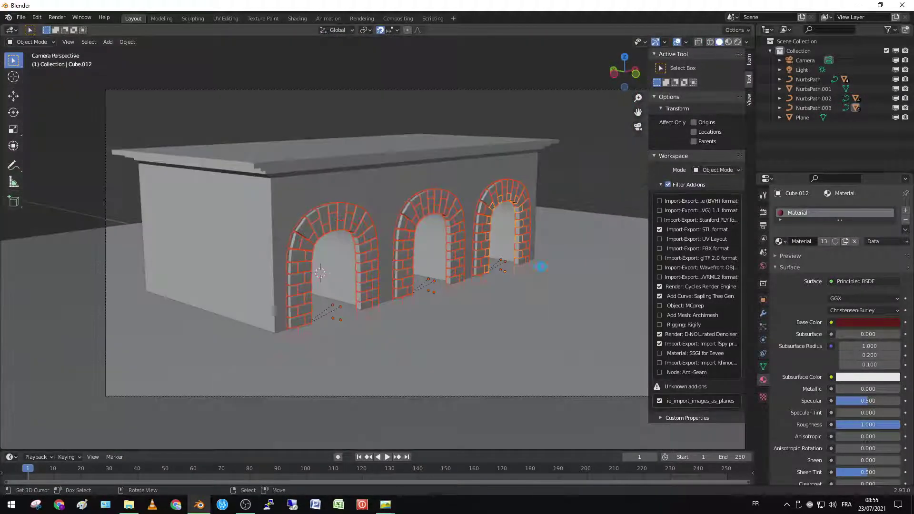
{"action": "key", "text": "F12"}
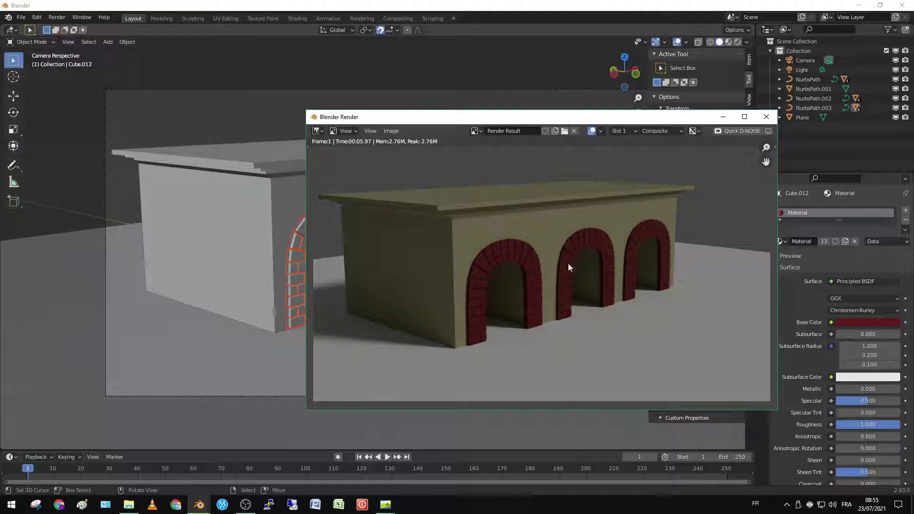
{"action": "left_click", "coordinate": [766, 117]}
{"action": "left_click", "coordinate": [763, 265]}
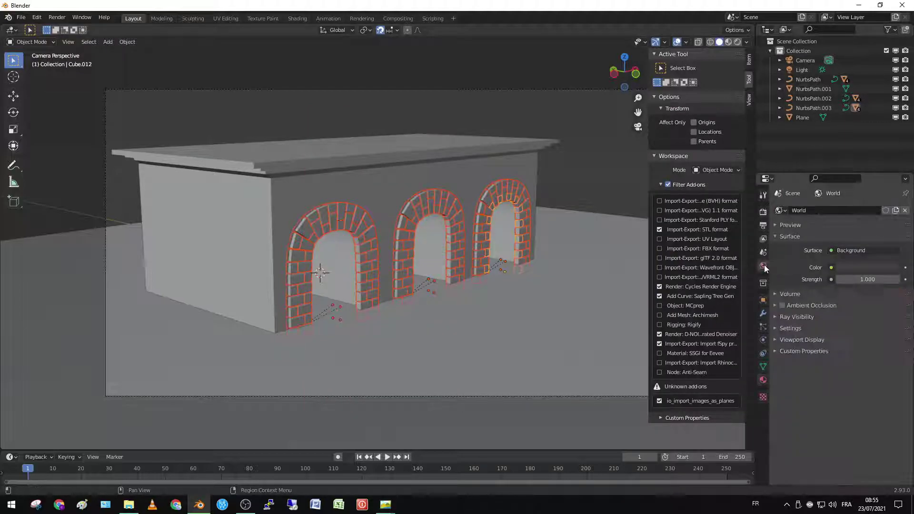
Step: Set the World colour to a Sky Texture and render the camera view
{"action": "left_click", "coordinate": [832, 268]}
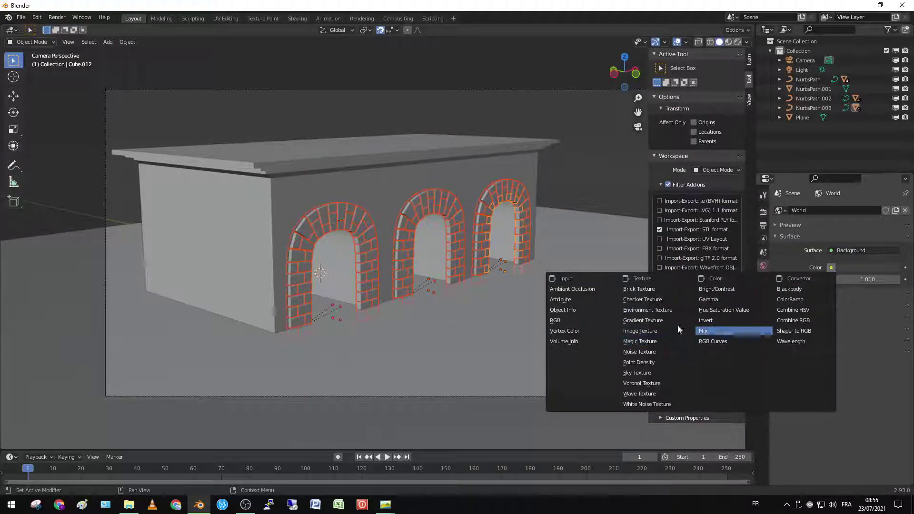
{"action": "left_click", "coordinate": [665, 373]}
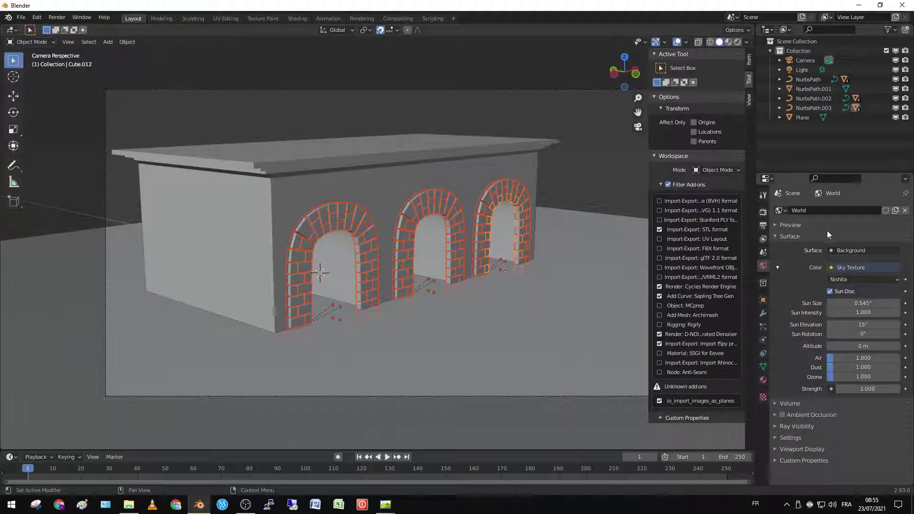
{"action": "key", "text": "F12"}
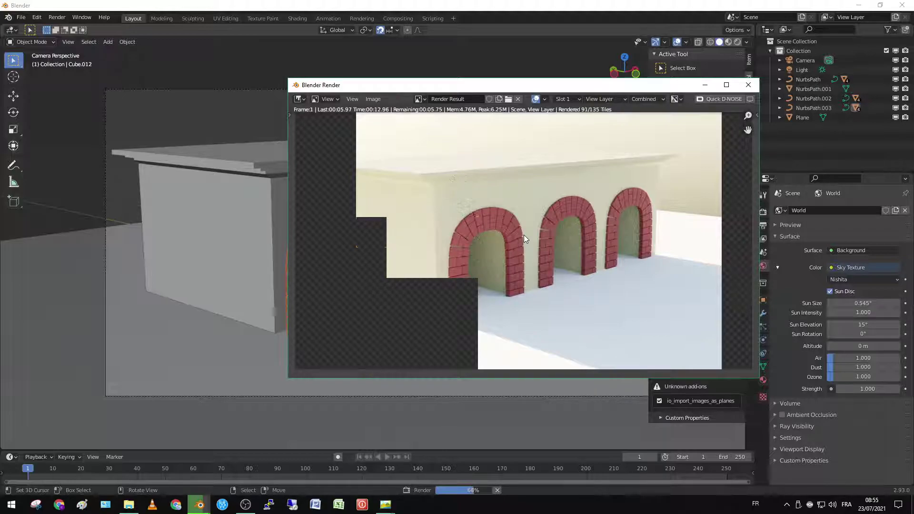
Step: Maximize the render window and zoom into the finished sky-lit image
{"action": "left_click", "coordinate": [726, 85]}
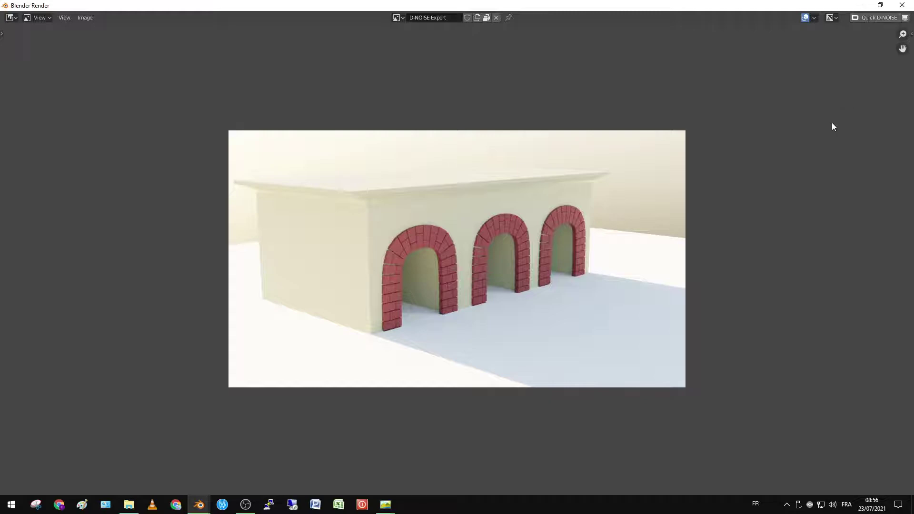
{"action": "scroll", "coordinate": [833, 122], "scroll_direction": "up", "scroll_amount": 2}
{"action": "scroll", "coordinate": [832, 122], "scroll_direction": "up", "scroll_amount": 1}
{"action": "scroll", "coordinate": [833, 122], "scroll_direction": "down", "scroll_amount": 1}
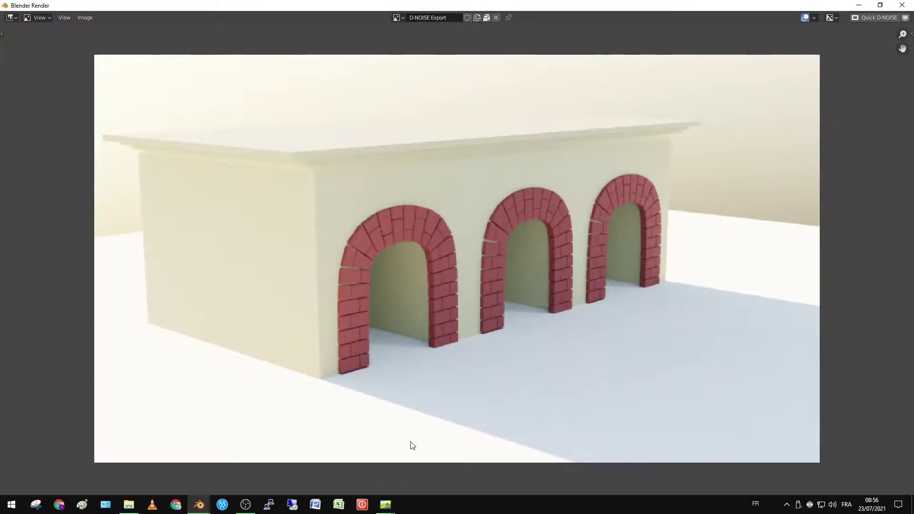